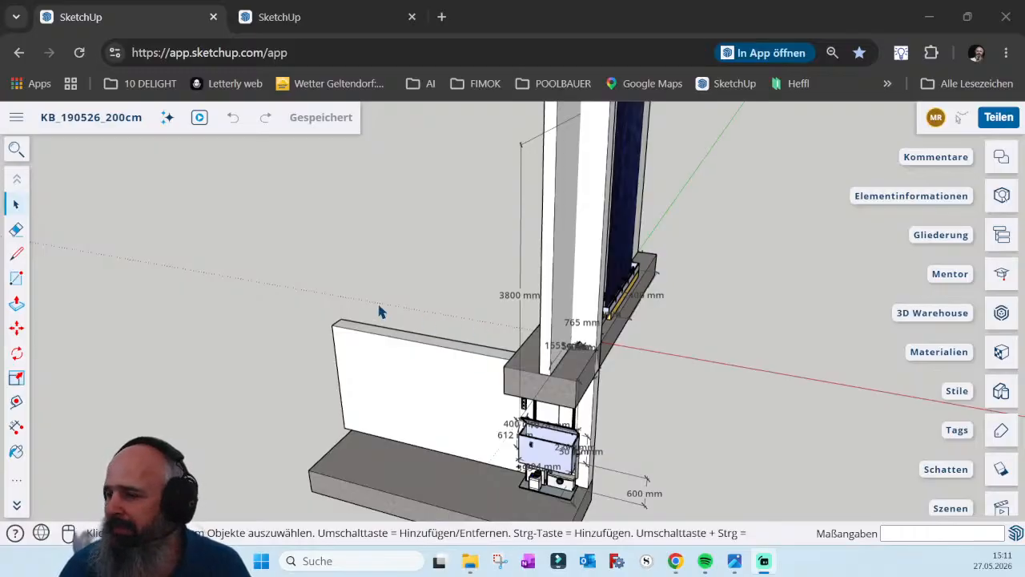
Examine the overall wall assembly and the upper rail of the blue panel with its wall brackets and water connection
scroll(365, 301, down, 2)
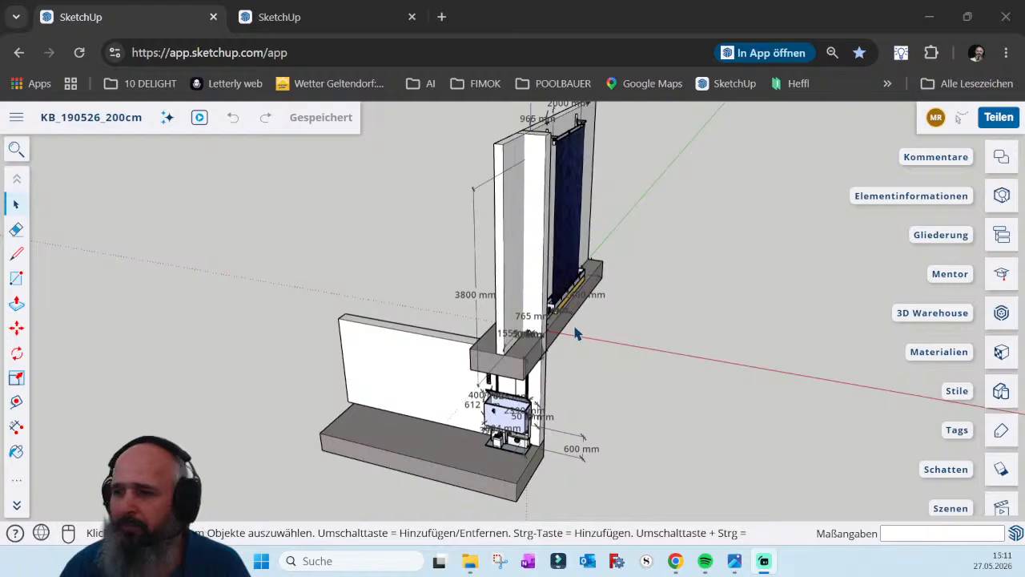
middle_drag(539, 361, 406, 332)
scroll(600, 156, up, 2)
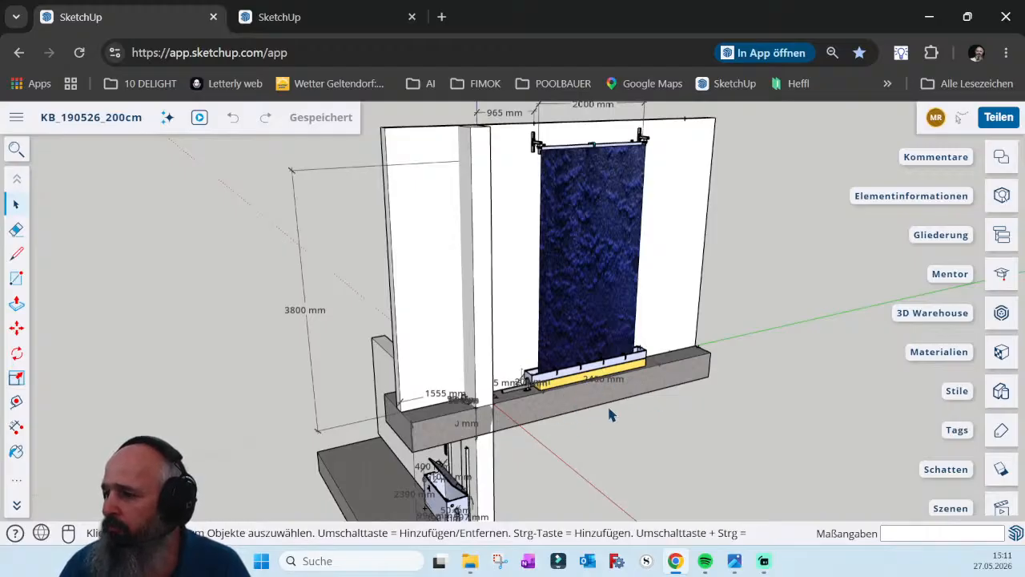
scroll(582, 147, up, 10)
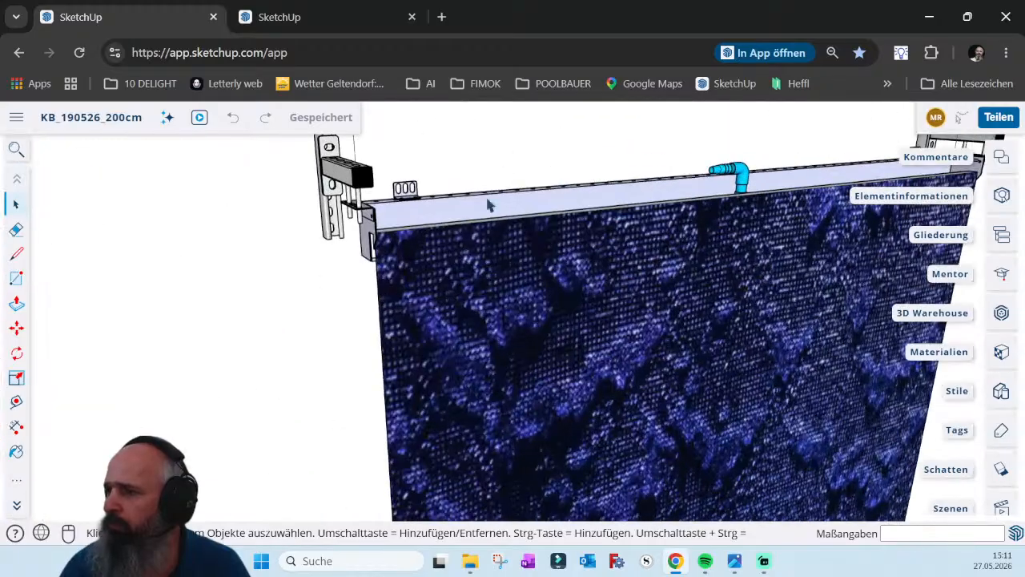
middle_drag(491, 205, 566, 212)
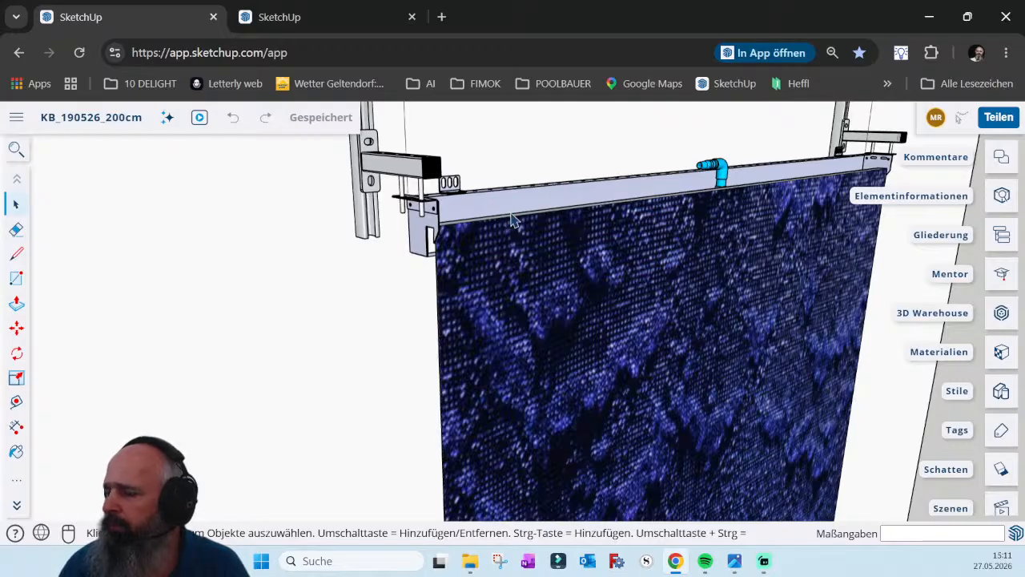
middle_drag(500, 224, 484, 210)
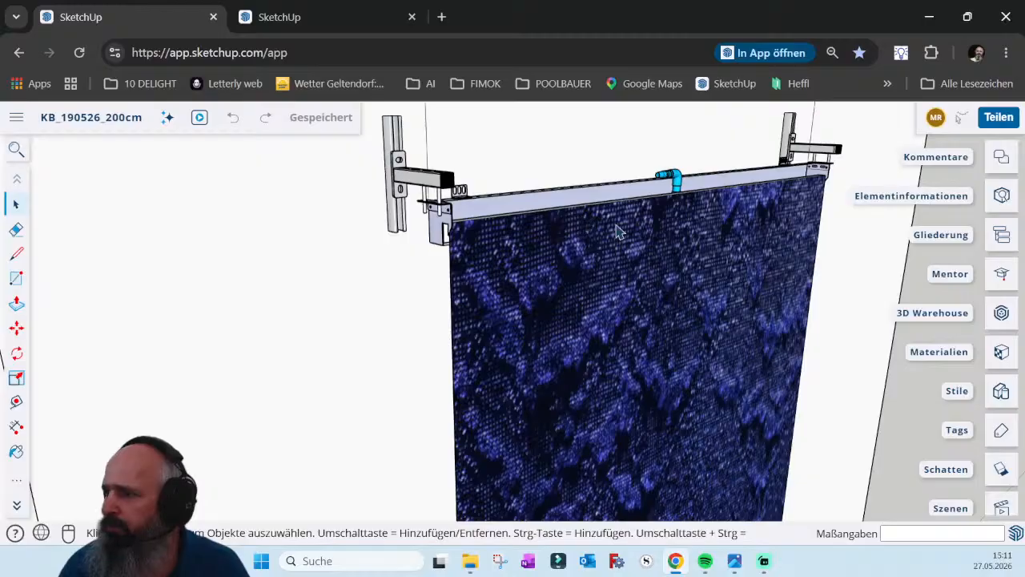
scroll(530, 128, down, 5)
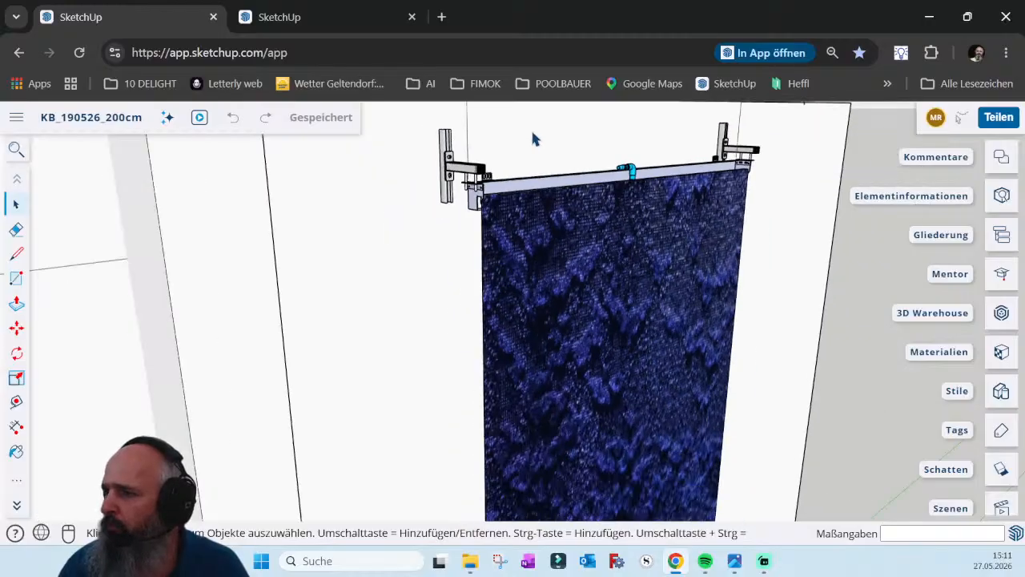
scroll(536, 140, down, 3)
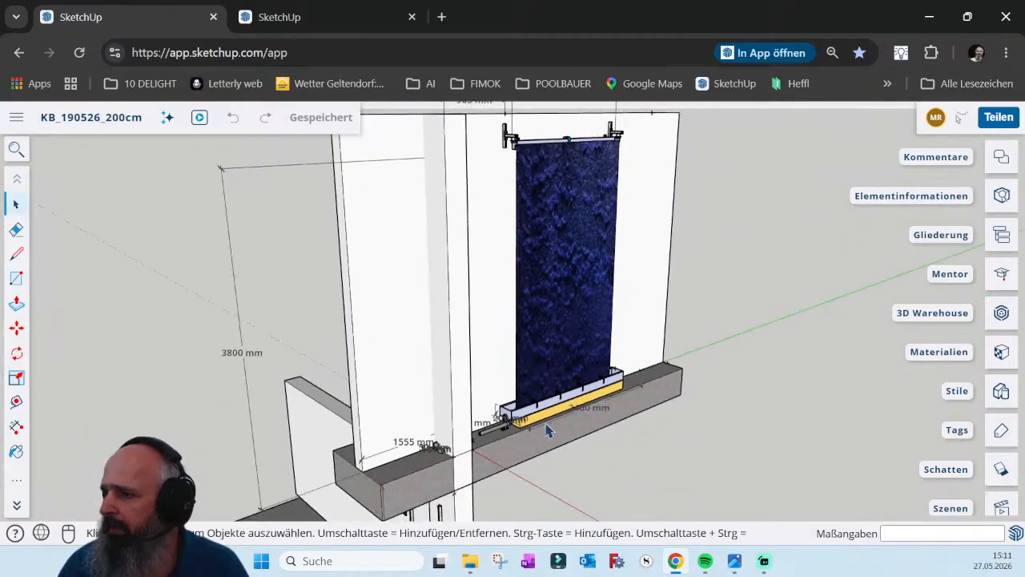
Examine the collecting basin and the yellow base beneath the blue panel
scroll(524, 400, up, 6)
scroll(519, 385, up, 4)
middle_drag(508, 377, 665, 328)
scroll(647, 316, down, 3)
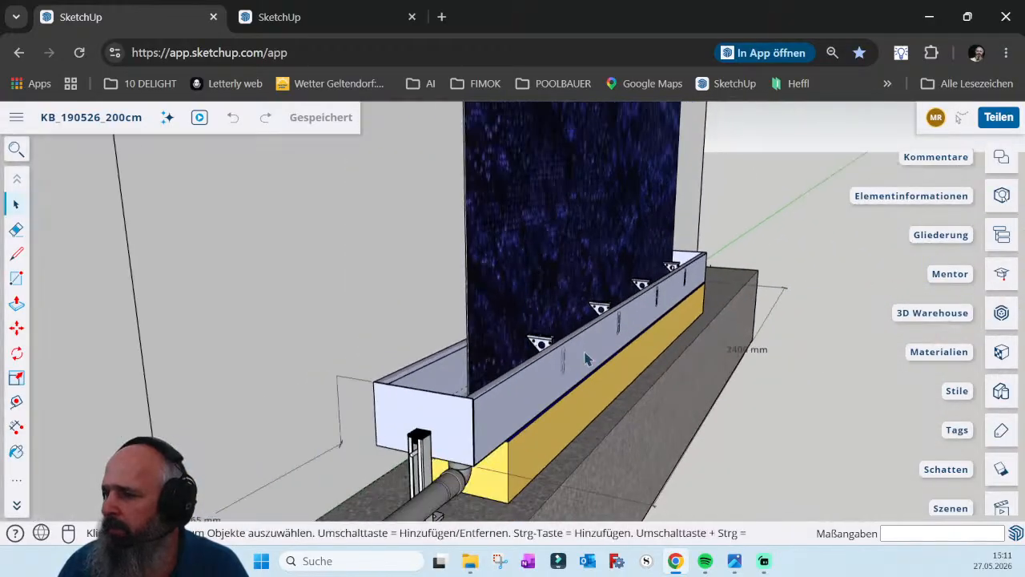
scroll(535, 352, down, 5)
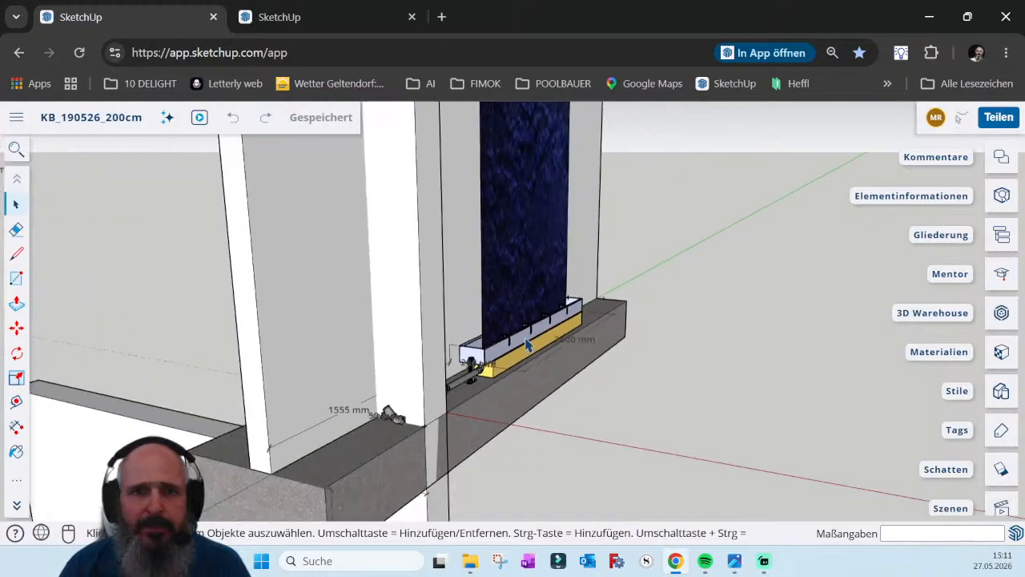
Examine the triangular perforated brackets between the blue panel and the basin's inner walls
scroll(524, 357, up, 3)
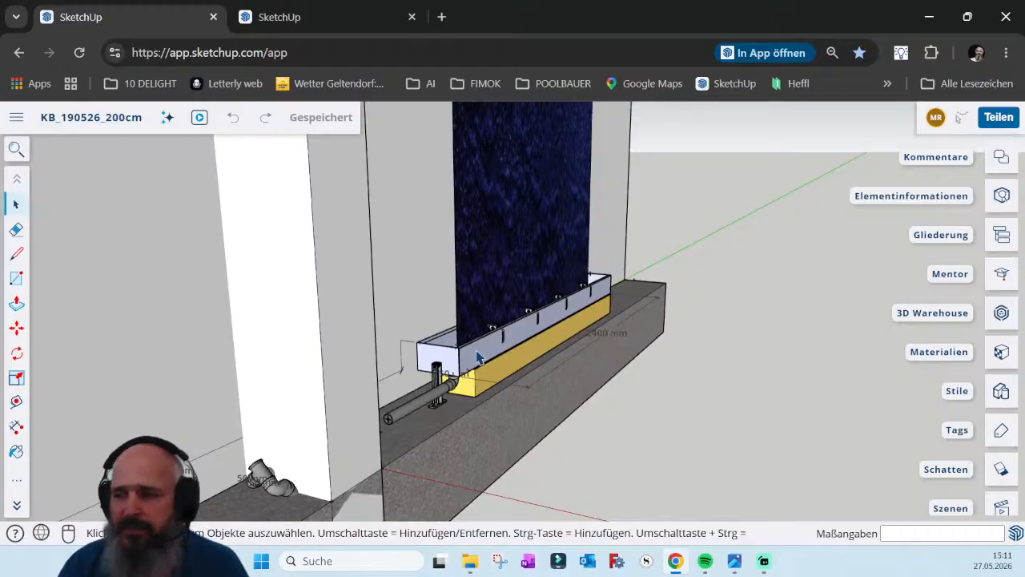
scroll(484, 348, up, 4)
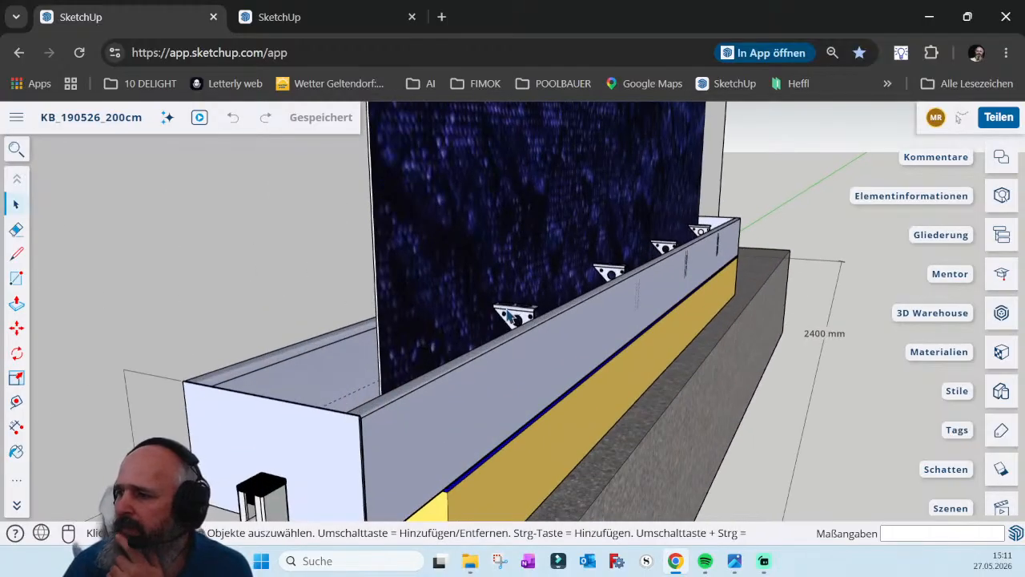
scroll(509, 316, up, 5)
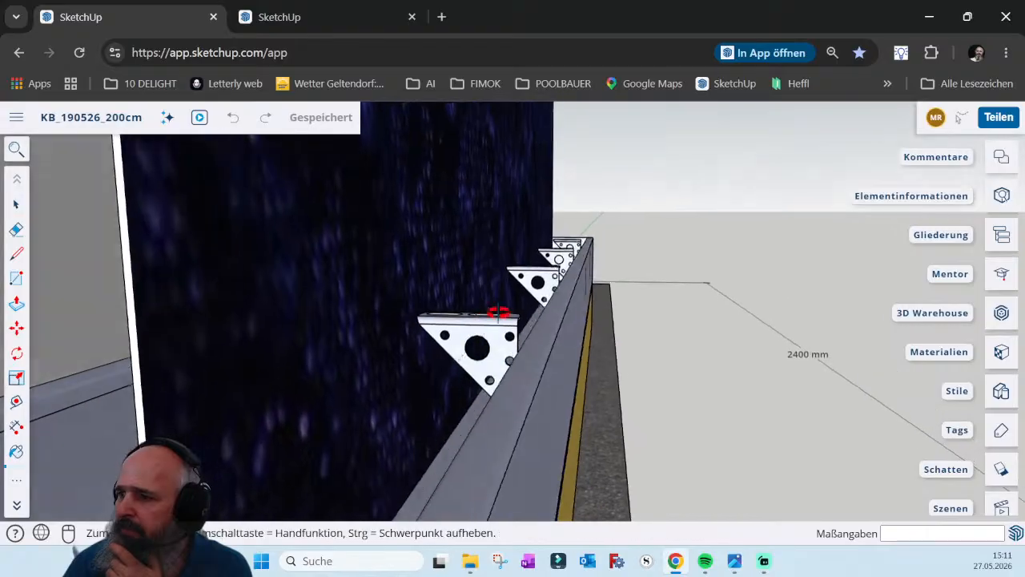
scroll(499, 313, up, 3)
key(space)
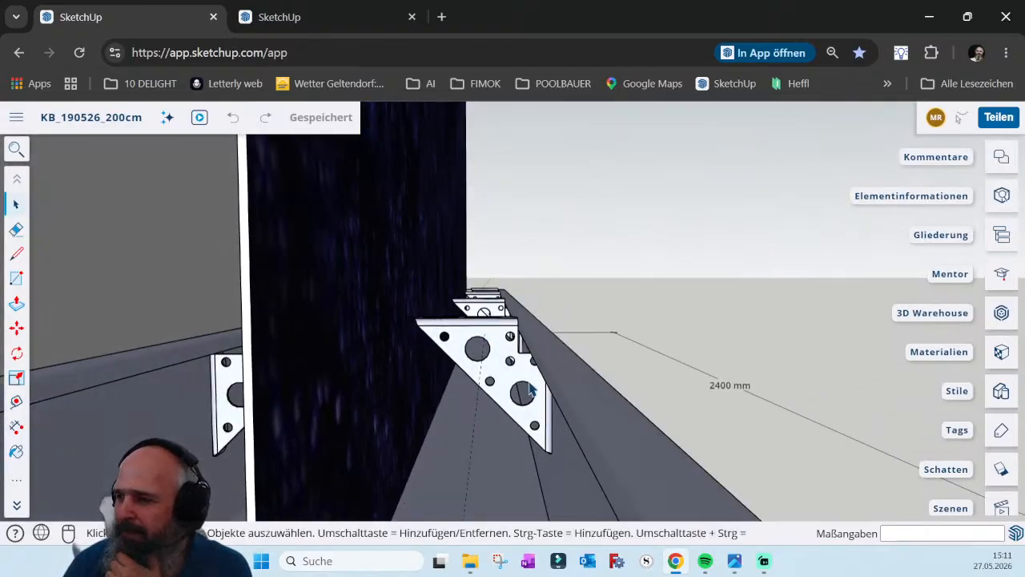
middle_drag(534, 389, 506, 368)
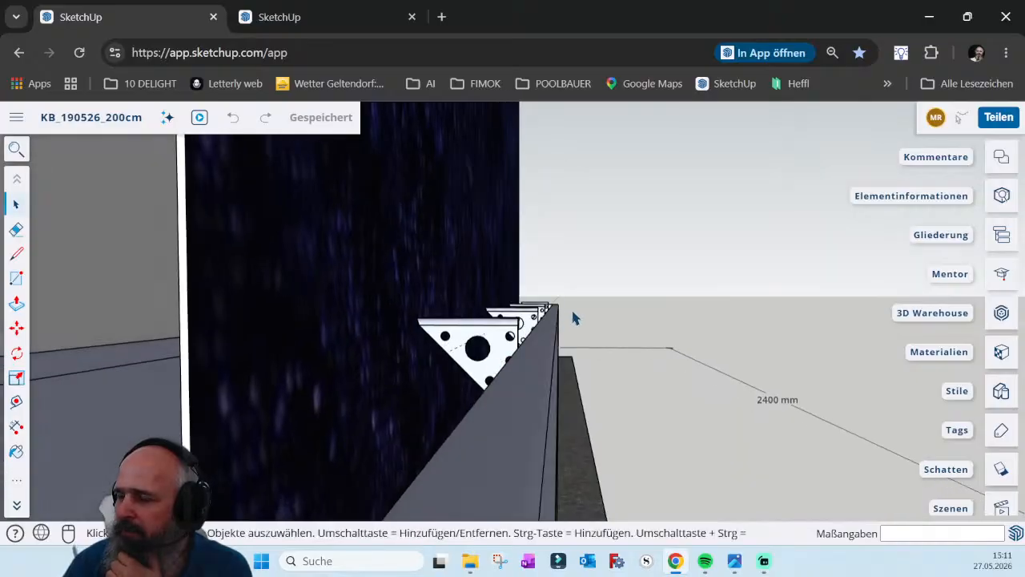
scroll(504, 300, down, 2)
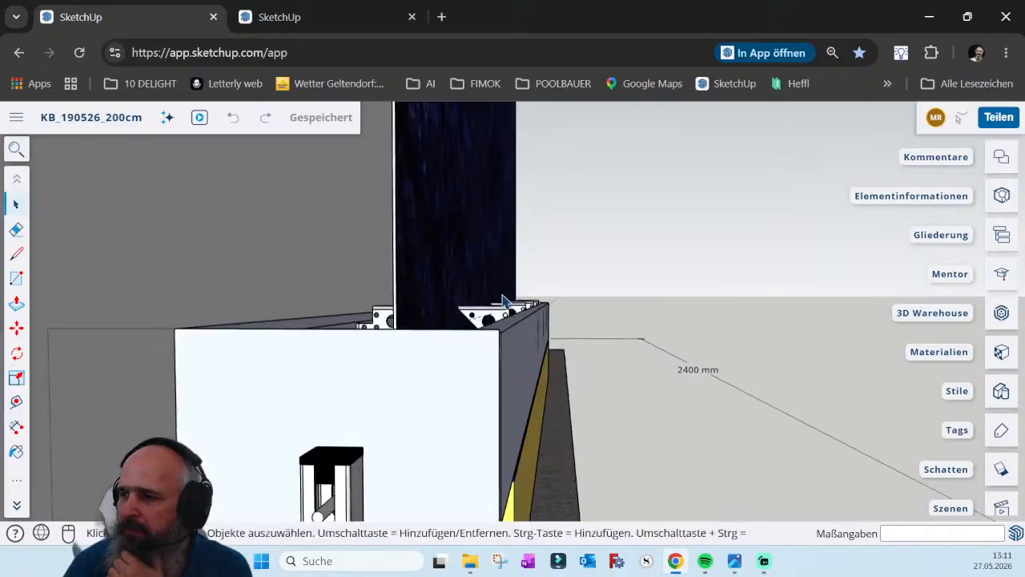
scroll(504, 300, down, 1)
middle_drag(504, 298, 378, 307)
scroll(378, 306, down, 3)
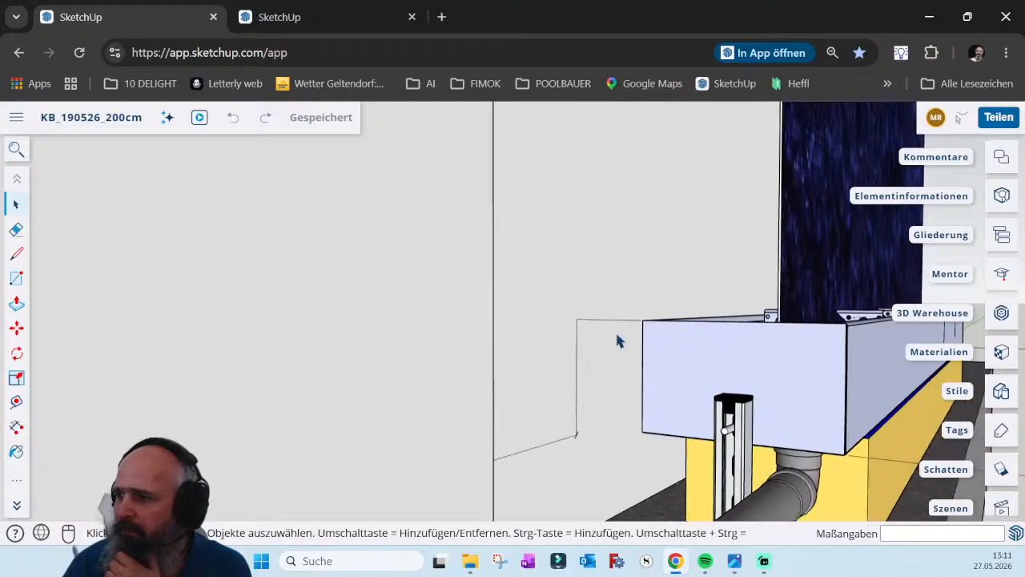
Examine the drain pipe and the support post at the end of the basin, and their position relative to the wall
scroll(606, 334, down, 5)
middle_drag(605, 335, 531, 361)
scroll(582, 335, down, 2)
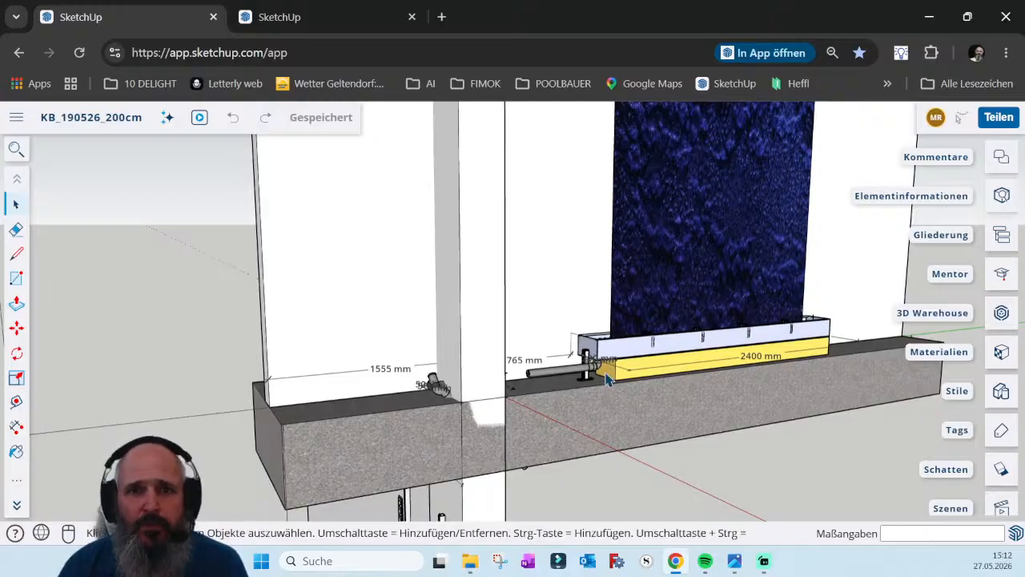
scroll(606, 380, up, 5)
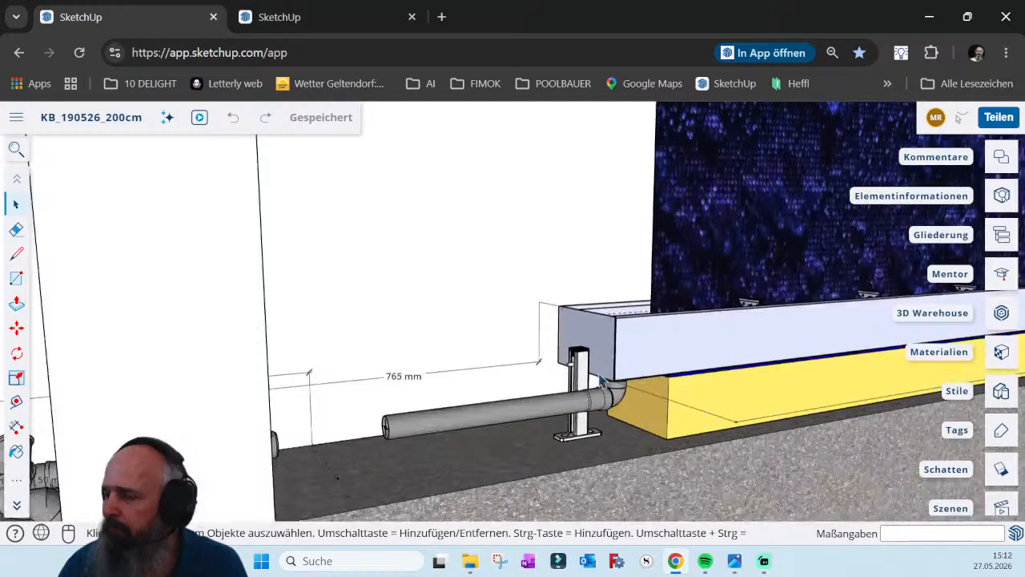
scroll(602, 379, up, 3)
scroll(474, 323, down, 3)
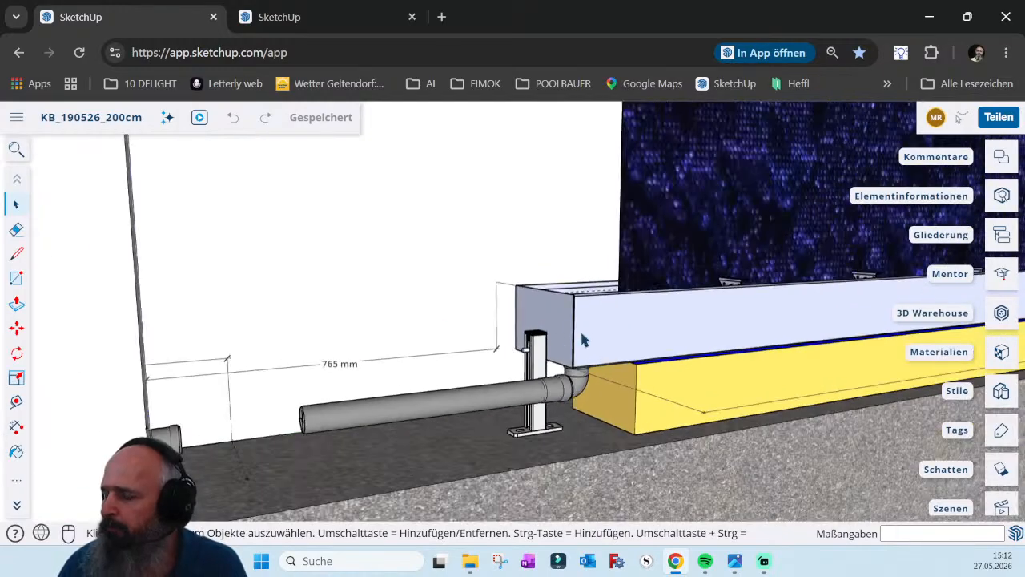
mouse_move(580, 325)
middle_down()
mouse_move(602, 336)
mouse_move(593, 314)
middle_up()
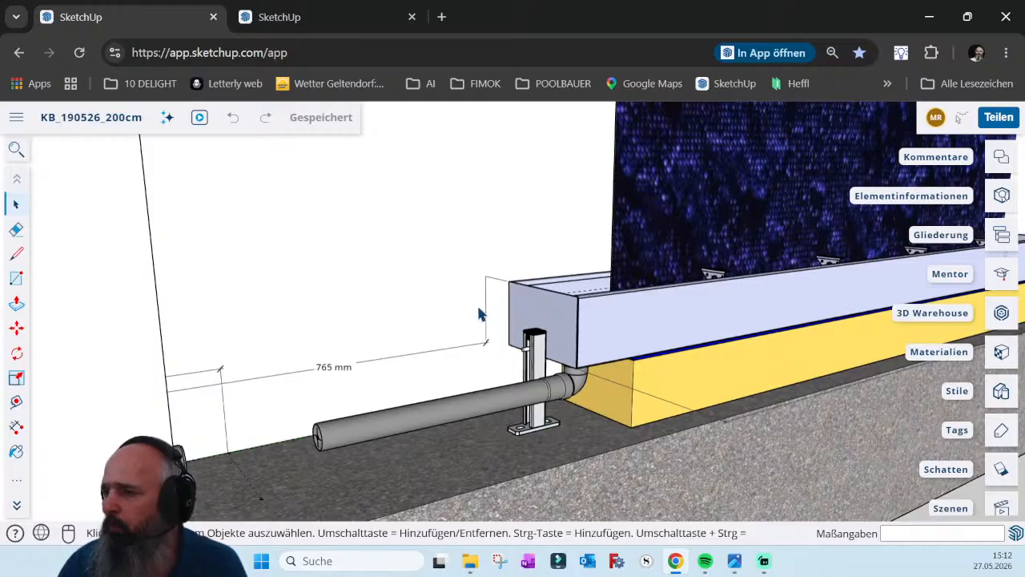
scroll(520, 400, down, 2)
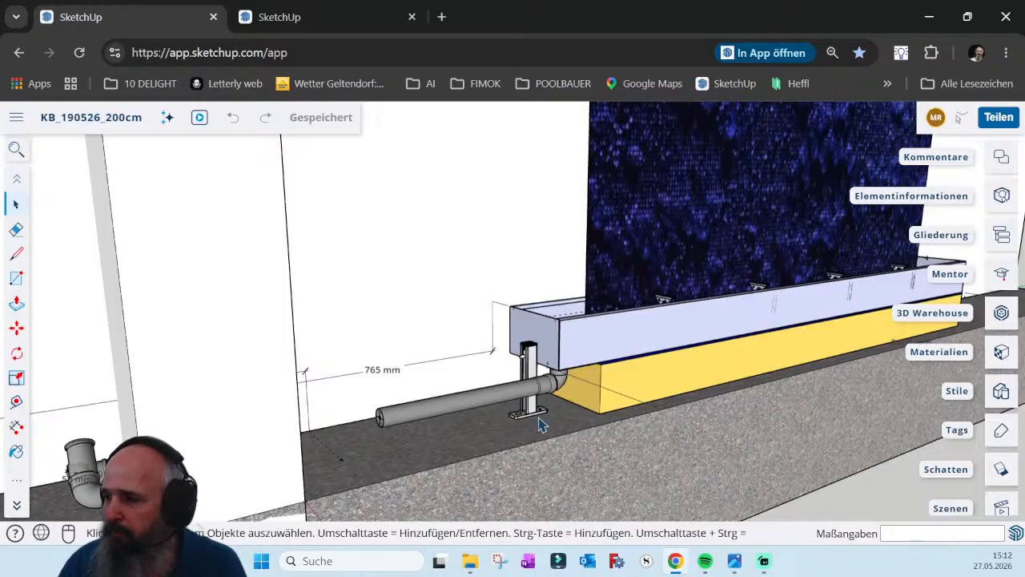
scroll(496, 320, down, 2)
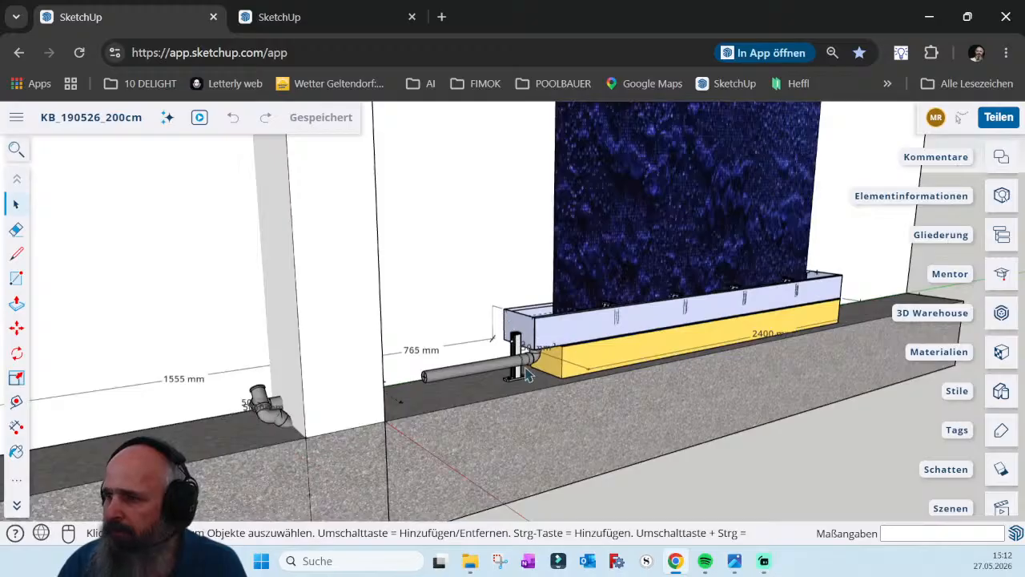
scroll(433, 268, down, 5)
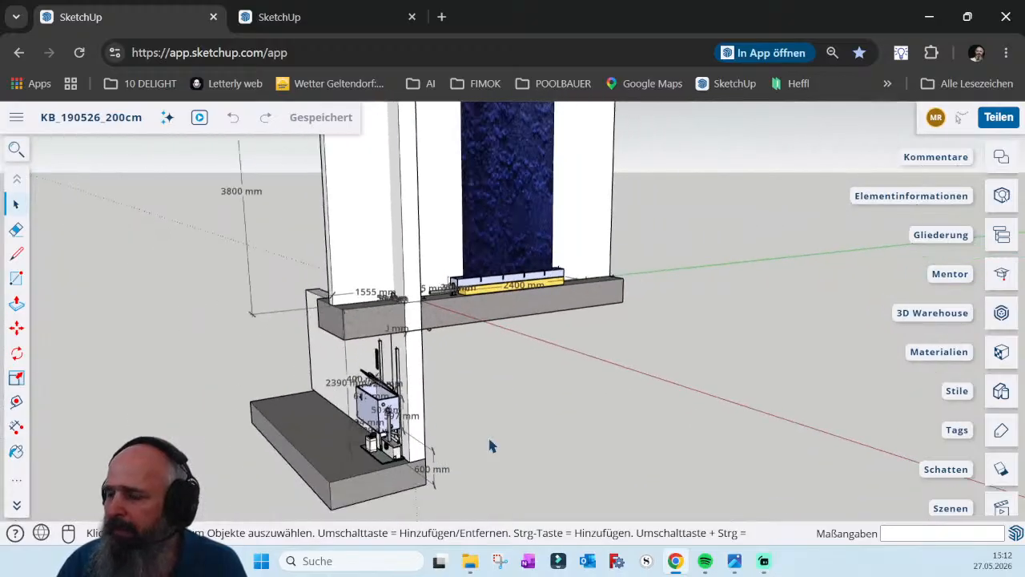
View the lower-level installation, check the photo of the narrow brick passage in the Photos app, and return to the SketchUp model
mouse_move(491, 446)
middle_down()
mouse_move(487, 414)
mouse_move(392, 476)
mouse_move(401, 462)
mouse_move(483, 452)
middle_up()
scroll(390, 483, up, 3)
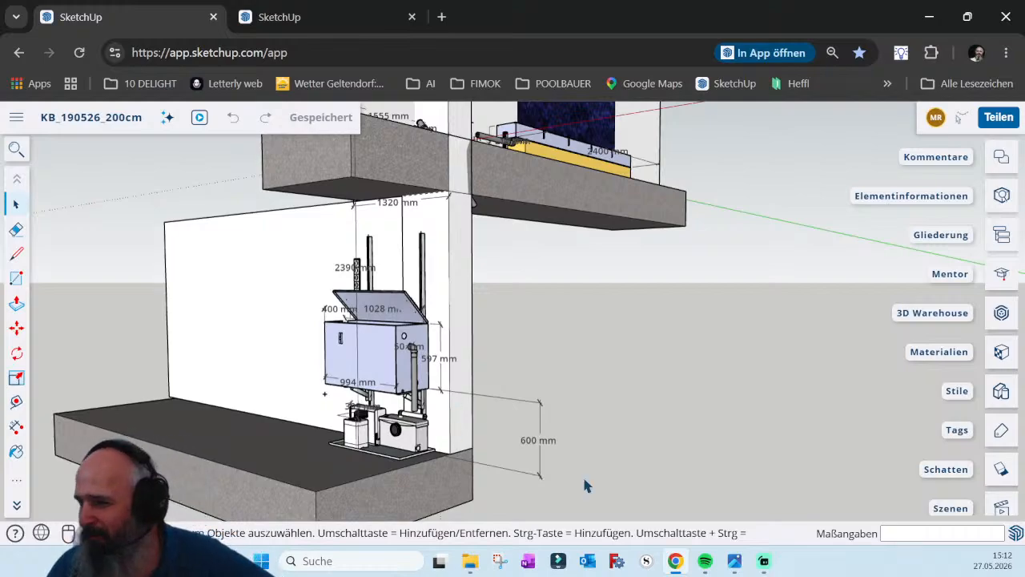
mouse_move(735, 567)
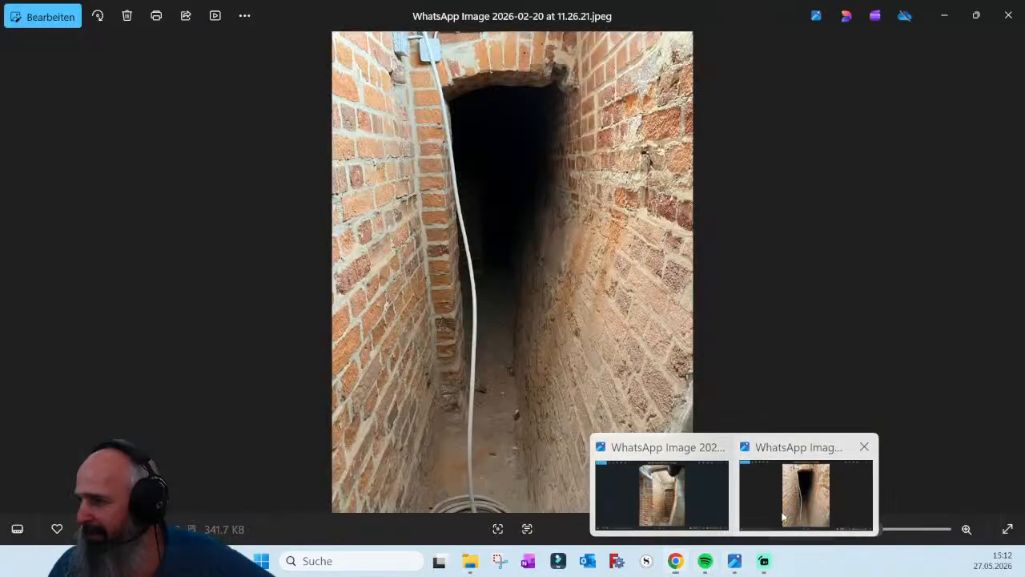
click(805, 493)
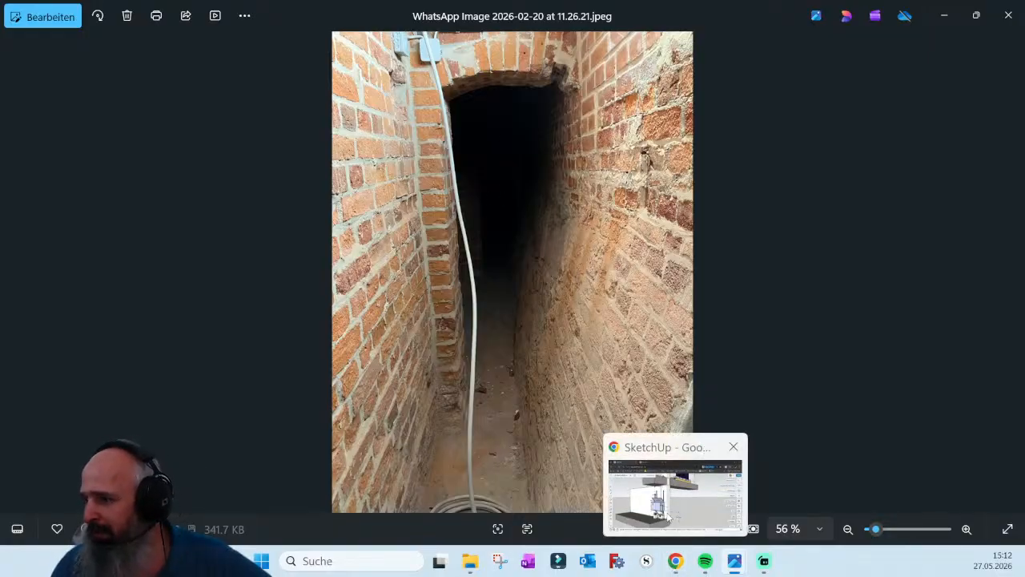
click(673, 488)
Examine the wall-mounted tank on the lower level with its open lid, side pipe and the equipment on the tray beneath it
middle_drag(430, 412, 469, 405)
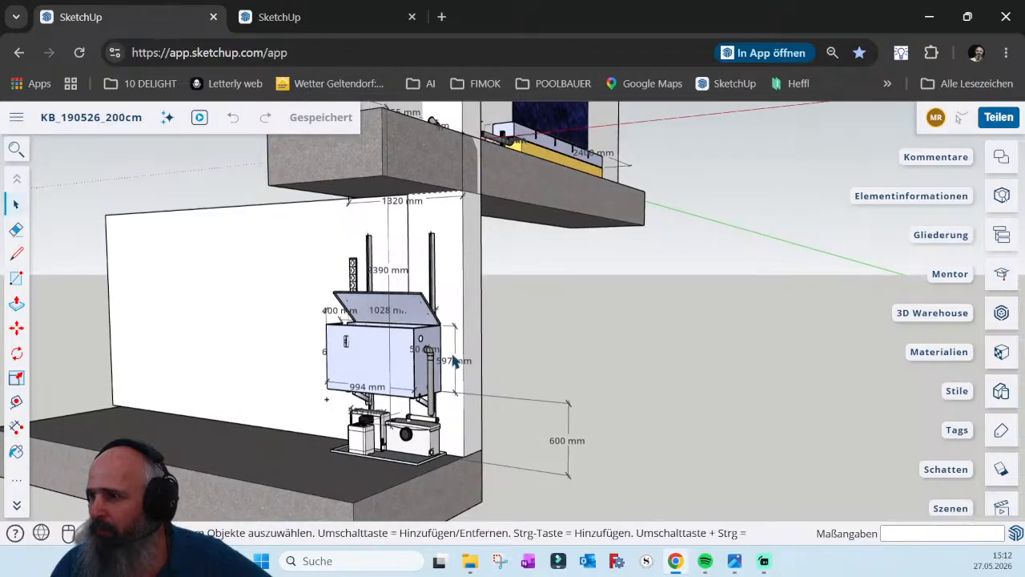
scroll(450, 378, up, 3)
scroll(447, 381, down, 2)
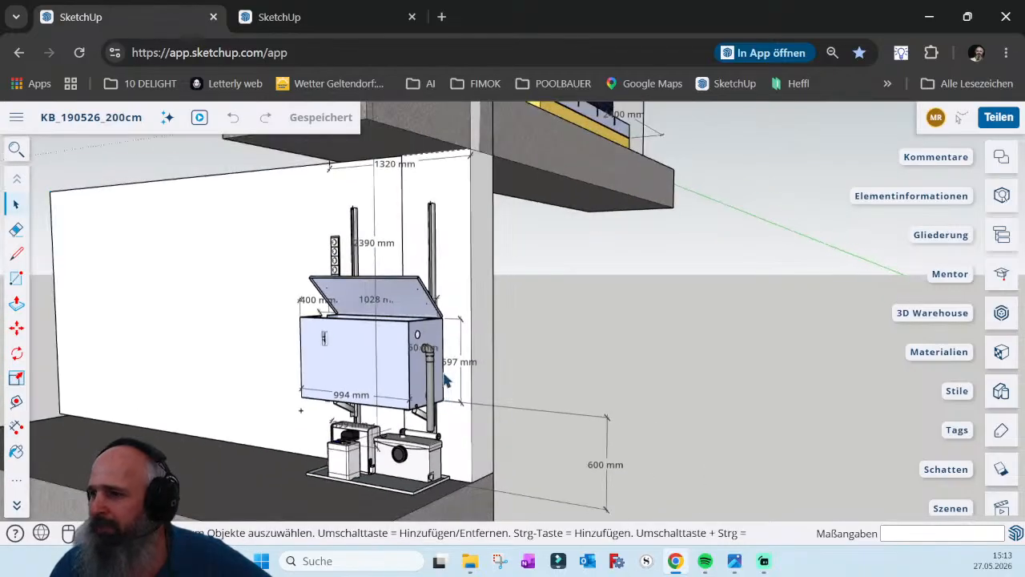
scroll(584, 235, down, 3)
middle_drag(584, 236, 494, 264)
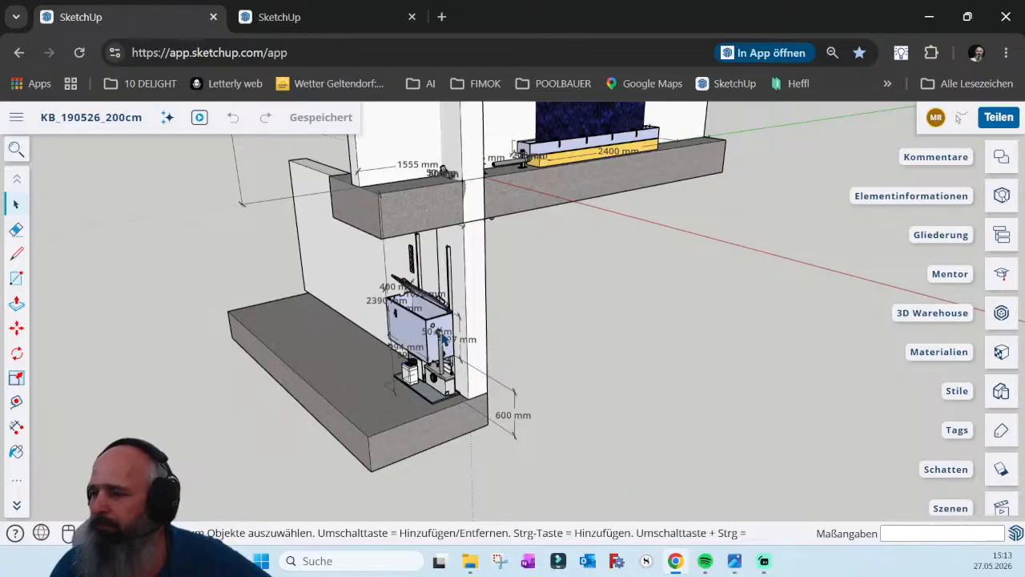
scroll(457, 372, up, 6)
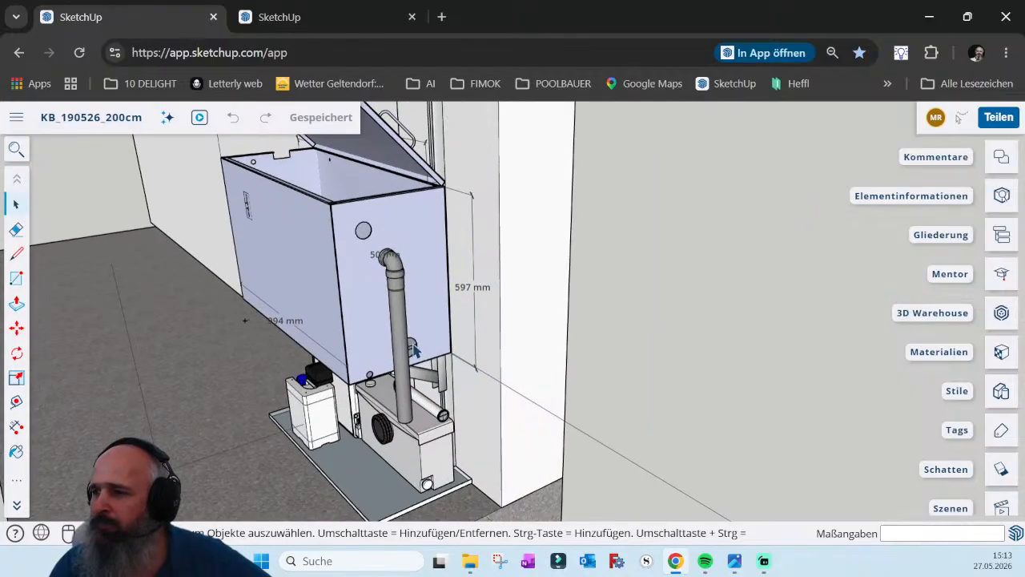
middle_drag(409, 352, 479, 308)
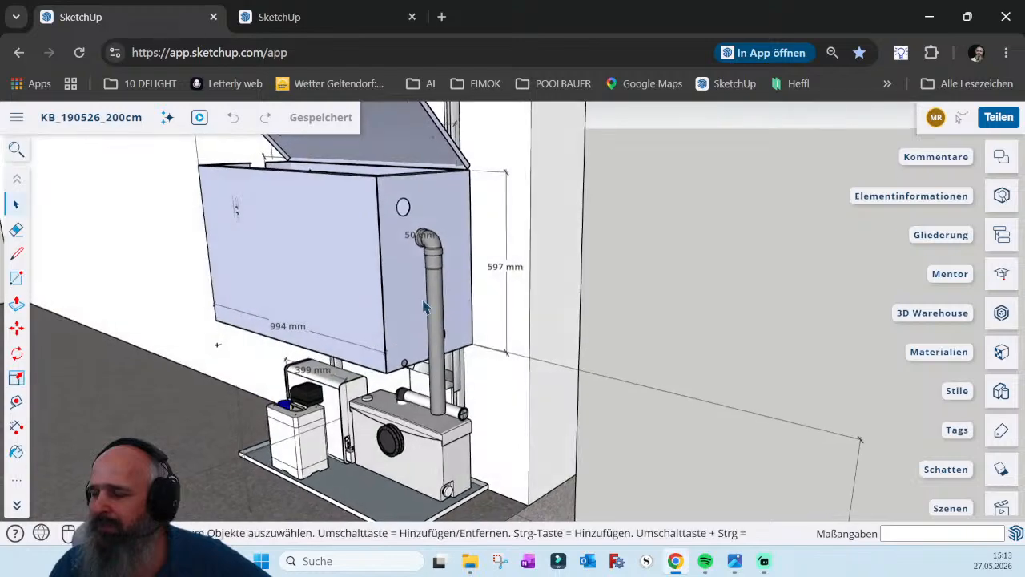
scroll(422, 305, down, 3)
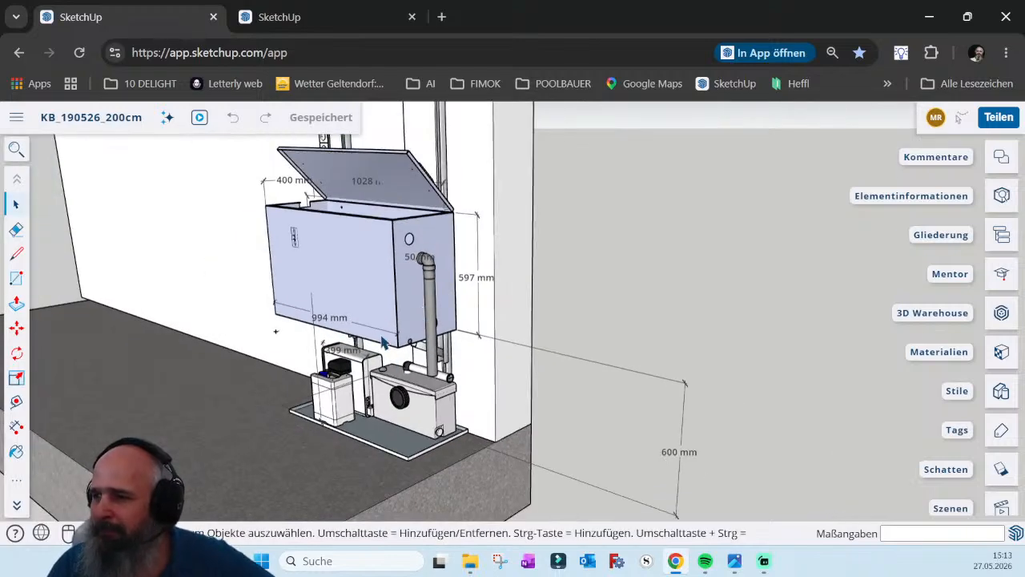
middle_drag(345, 349, 451, 341)
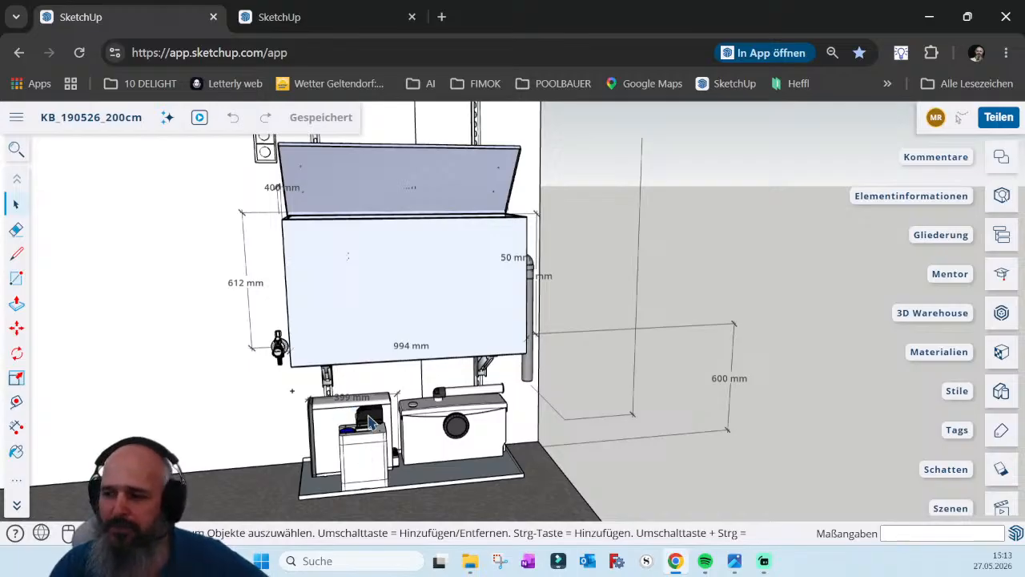
scroll(352, 451, down, 3)
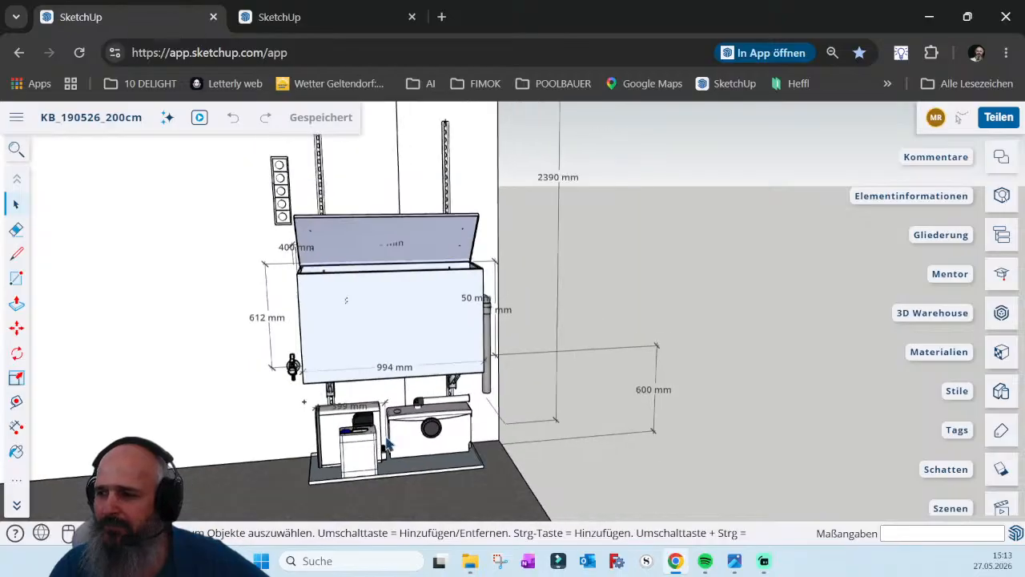
scroll(448, 437, up, 2)
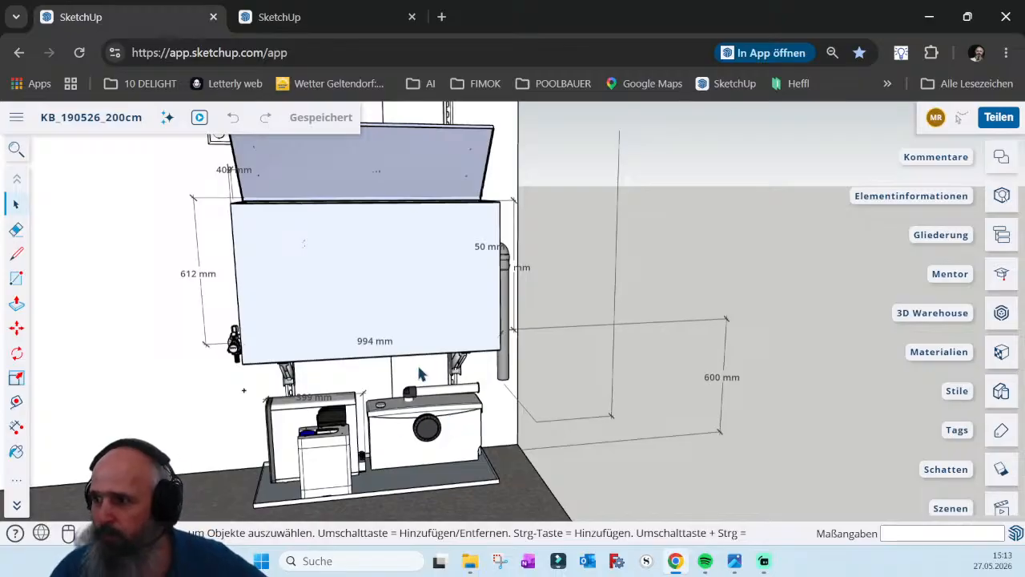
Examine the end of the wall-mounted tank, with its drain pipe and round opening, in relation to the wall edge and equipment below
scroll(424, 432, down, 2)
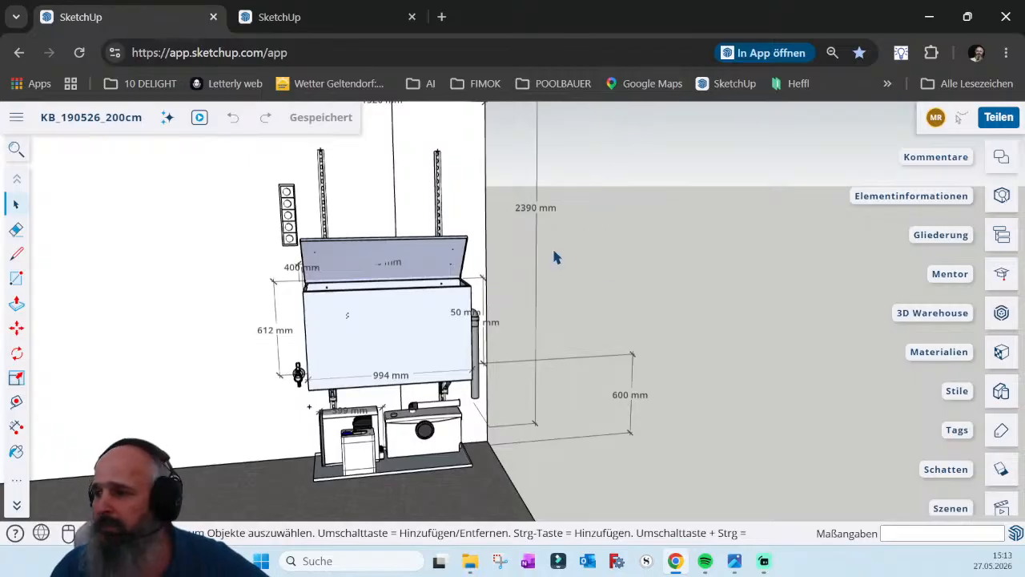
middle_drag(520, 428, 469, 450)
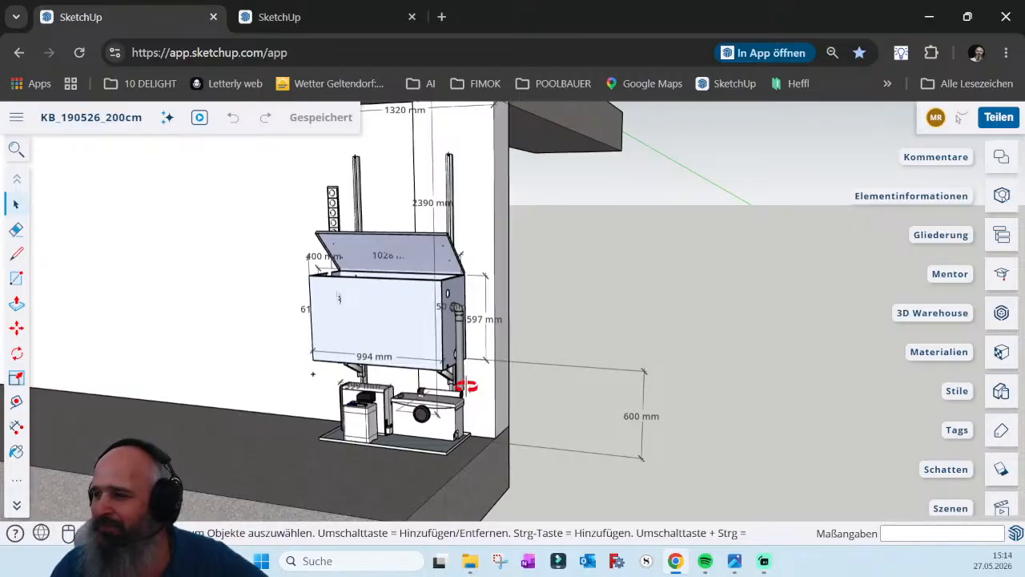
middle_drag(467, 386, 437, 367)
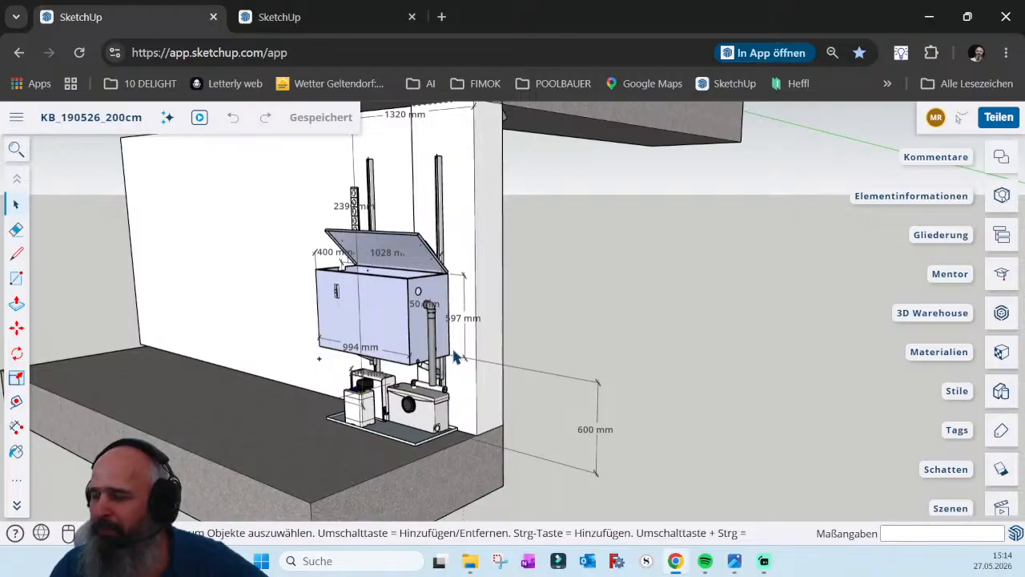
scroll(436, 312, up, 3)
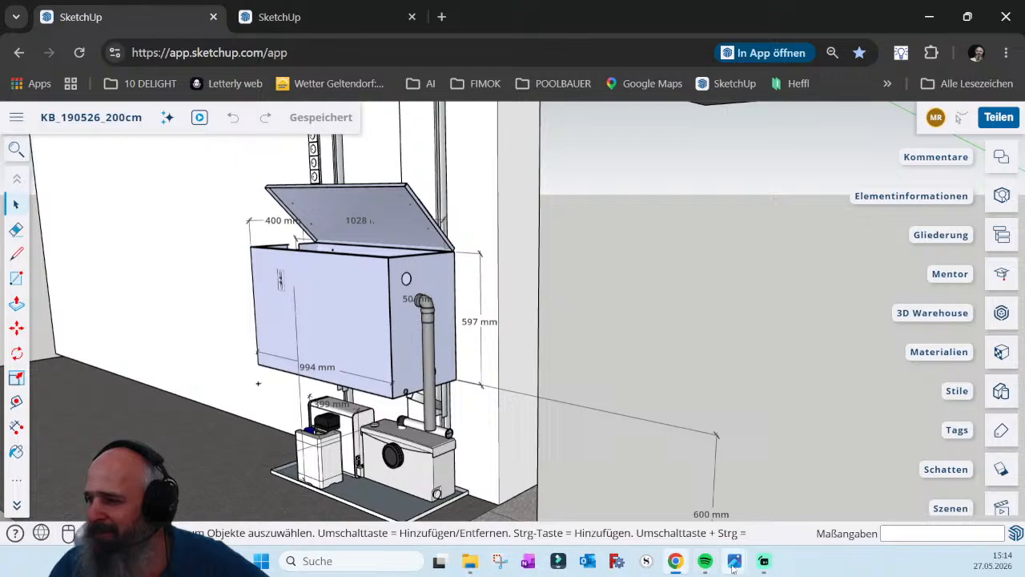
Inspect the photo of the brick passage full-window in the Photos app, and return to the SketchUp model
mouse_move(734, 563)
click(659, 512)
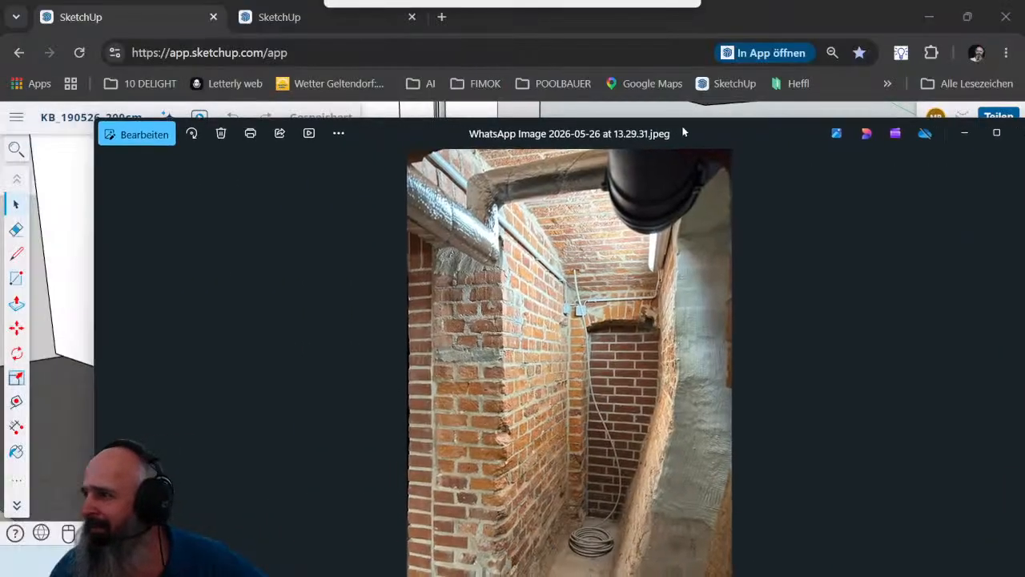
click(997, 133)
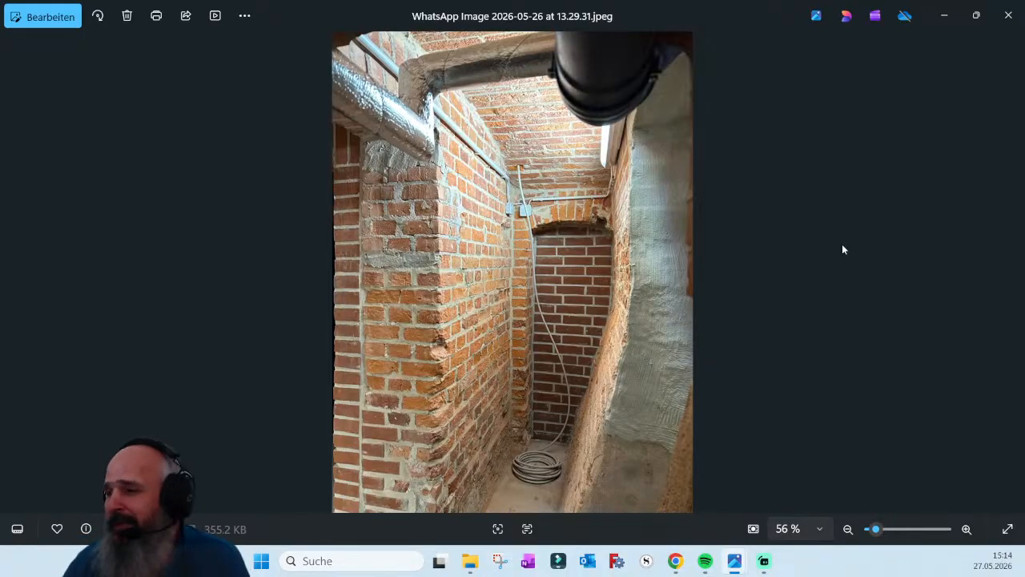
mouse_move(675, 562)
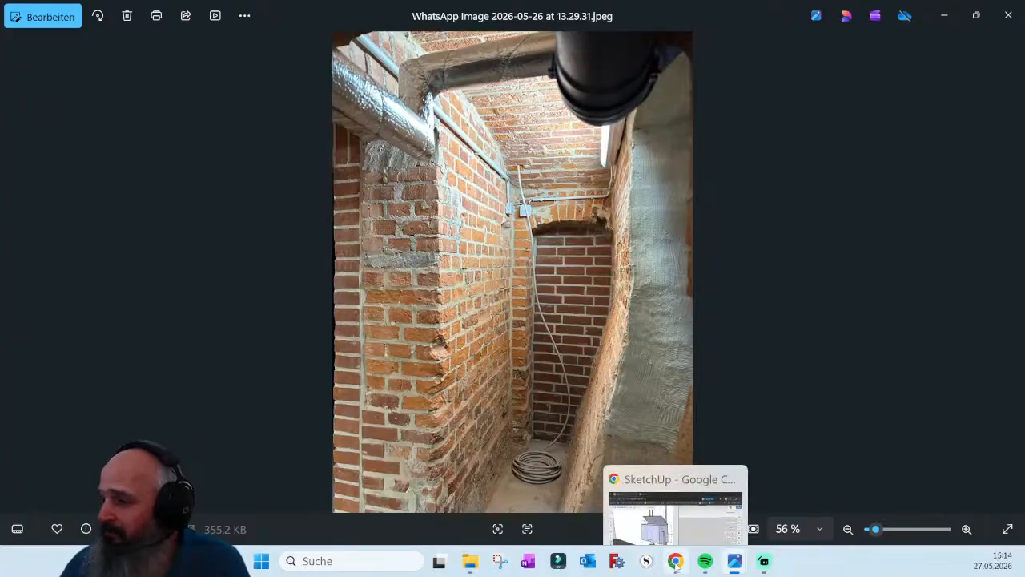
click(673, 522)
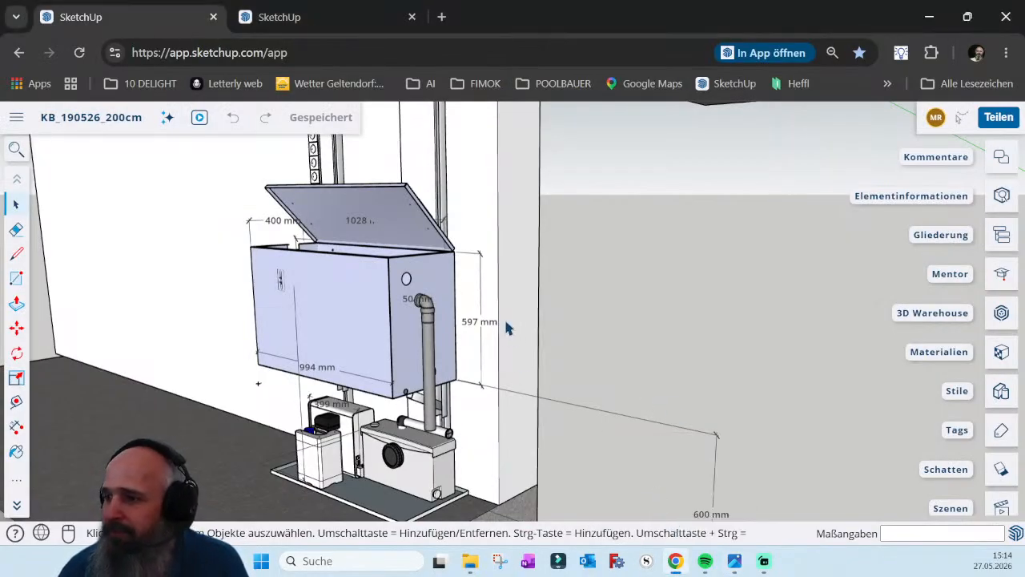
View the whole lower level together with the floor slab and water wall above it
scroll(387, 349, down, 2)
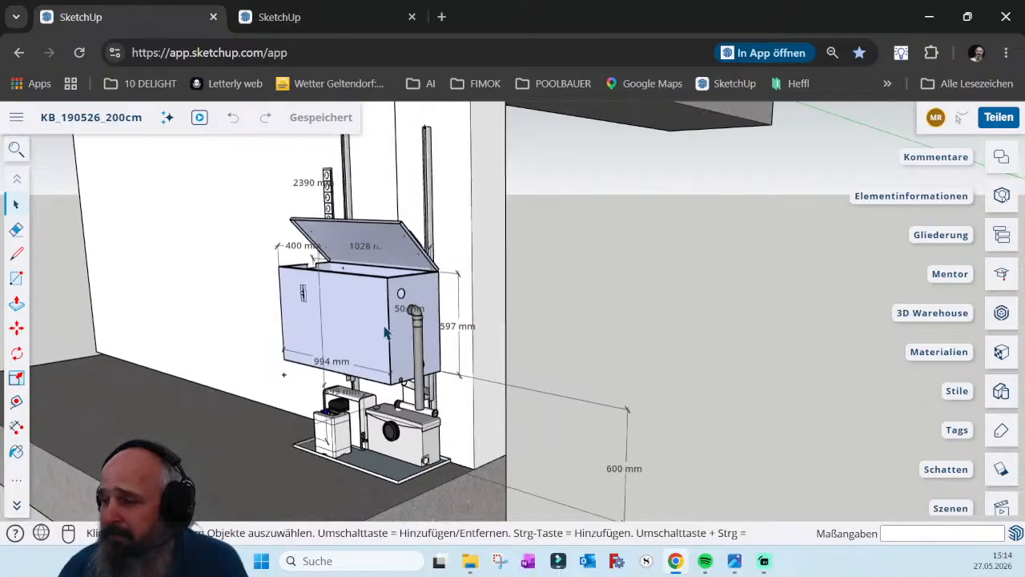
scroll(377, 360, down, 3)
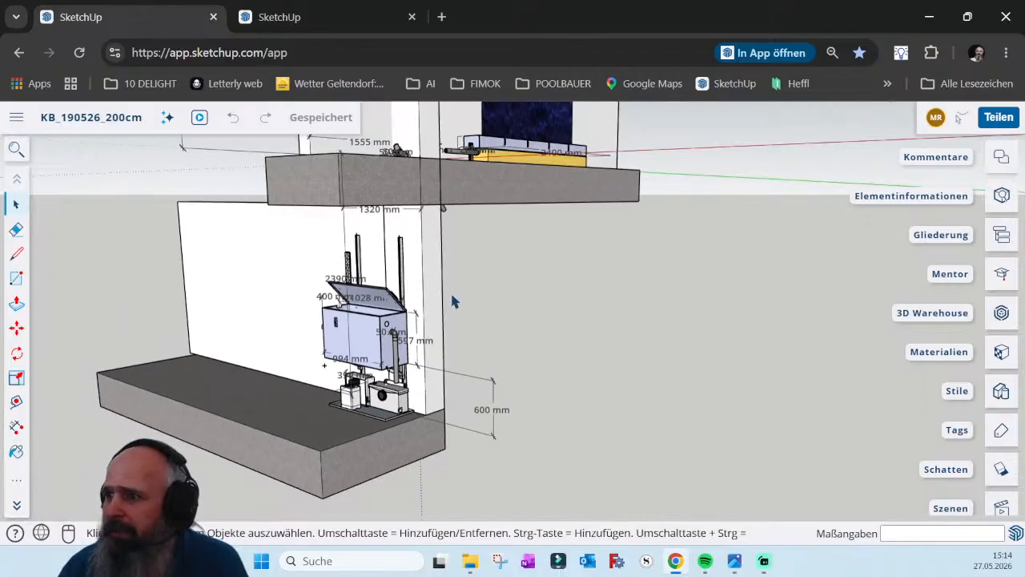
scroll(445, 312, down, 1)
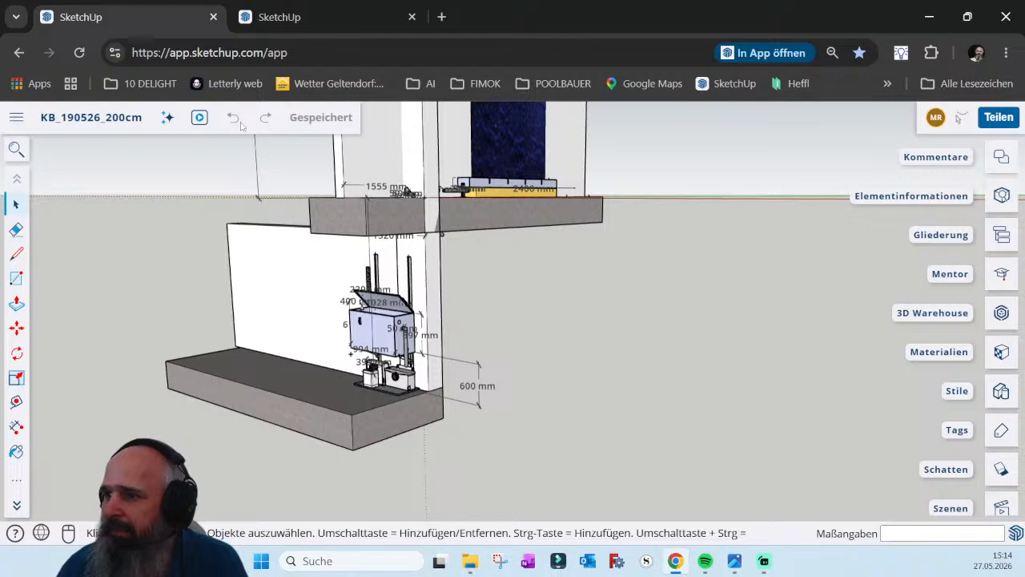
Switch to the KB_270526_Wasseraufbereitung model and view the front of its lower-level tank installation
click(296, 20)
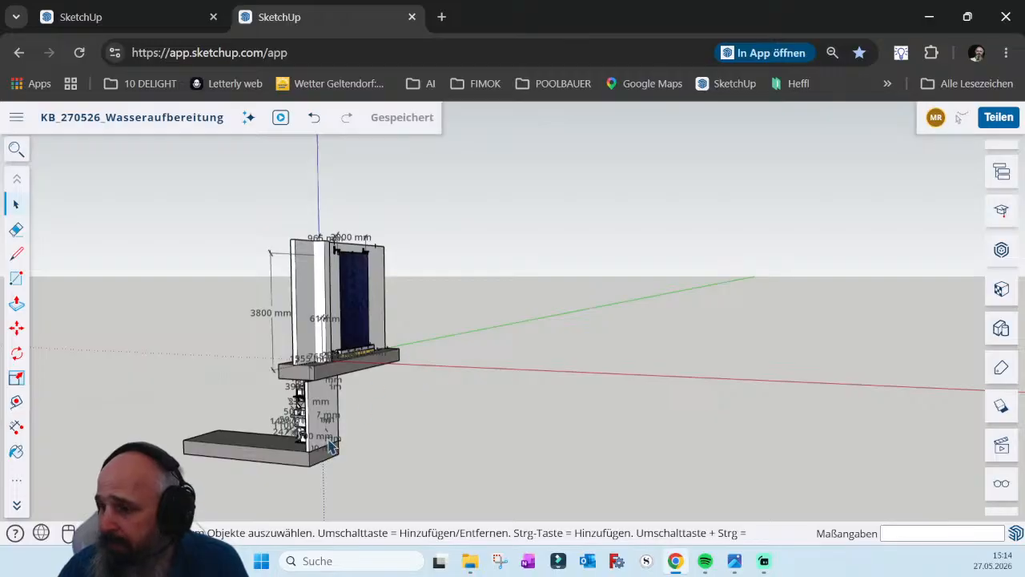
scroll(311, 408, up, 2)
scroll(310, 409, up, 4)
scroll(350, 297, down, 2)
middle_drag(350, 298, 570, 282)
scroll(446, 424, up, 3)
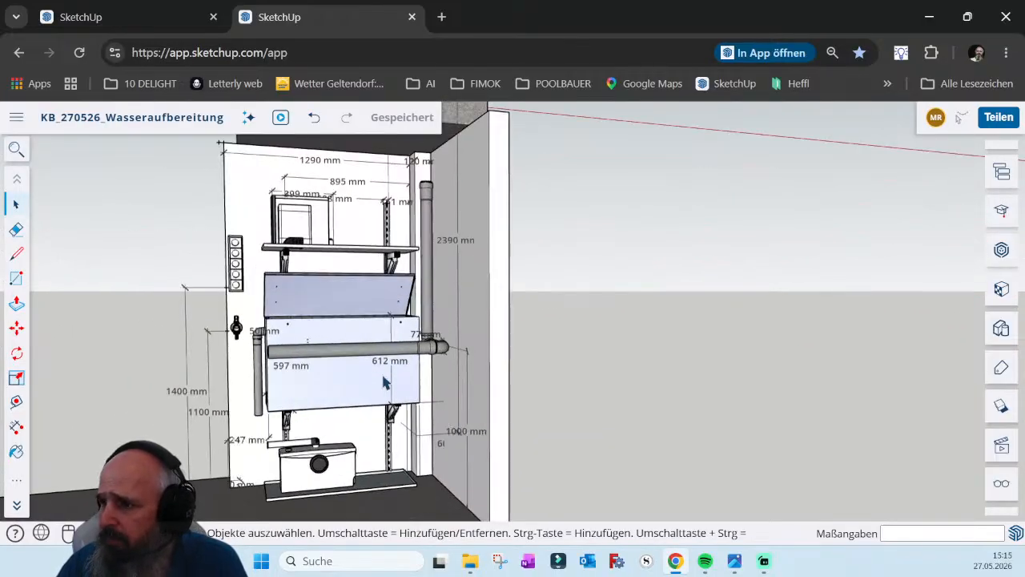
Examine the tank's horizontal front pipe, side drain pipe and lower end opening, and their position within the wall niche
middle_drag(336, 364, 408, 288)
scroll(409, 288, down, 3)
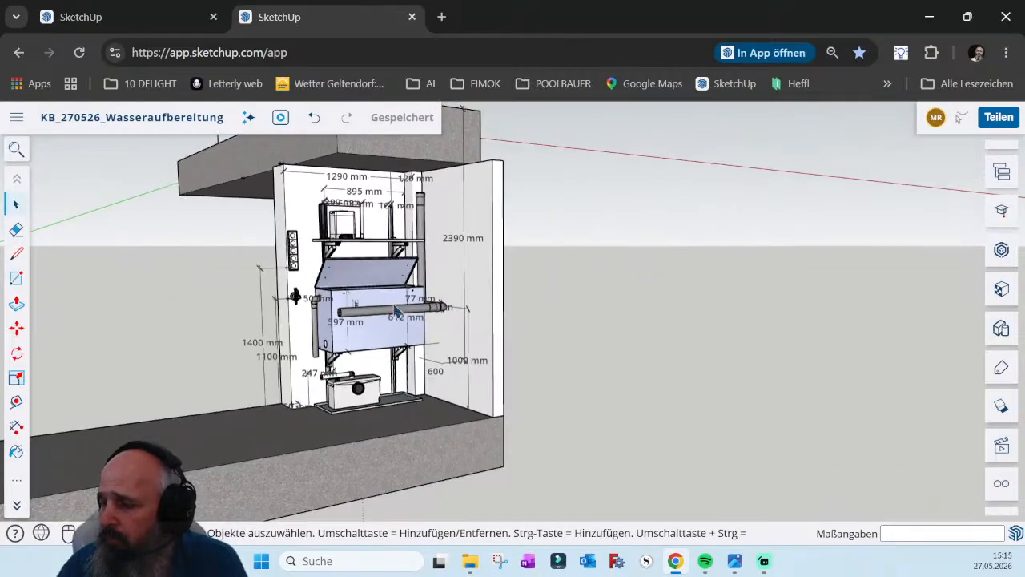
scroll(368, 308, up, 2)
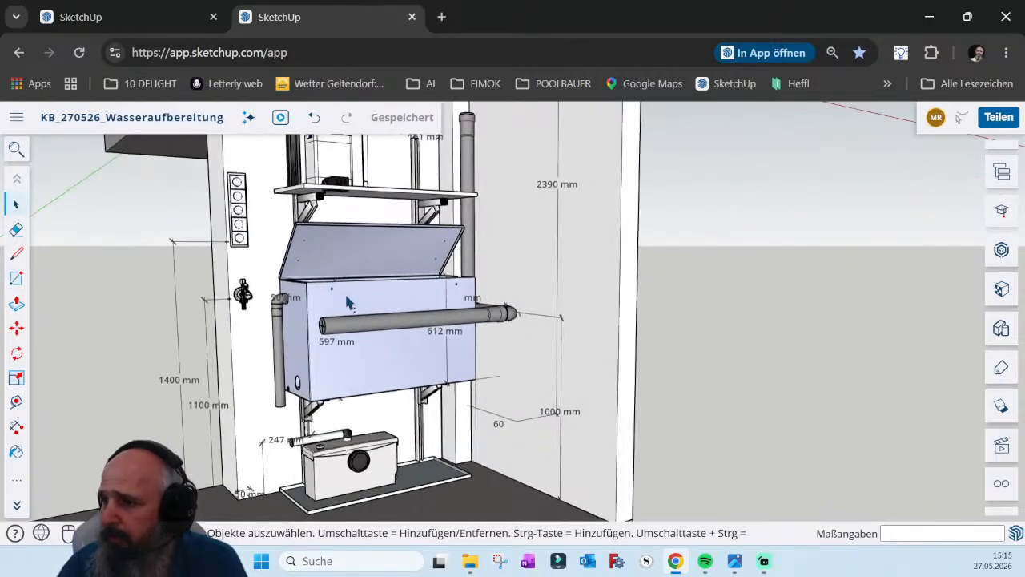
middle_drag(341, 311, 357, 433)
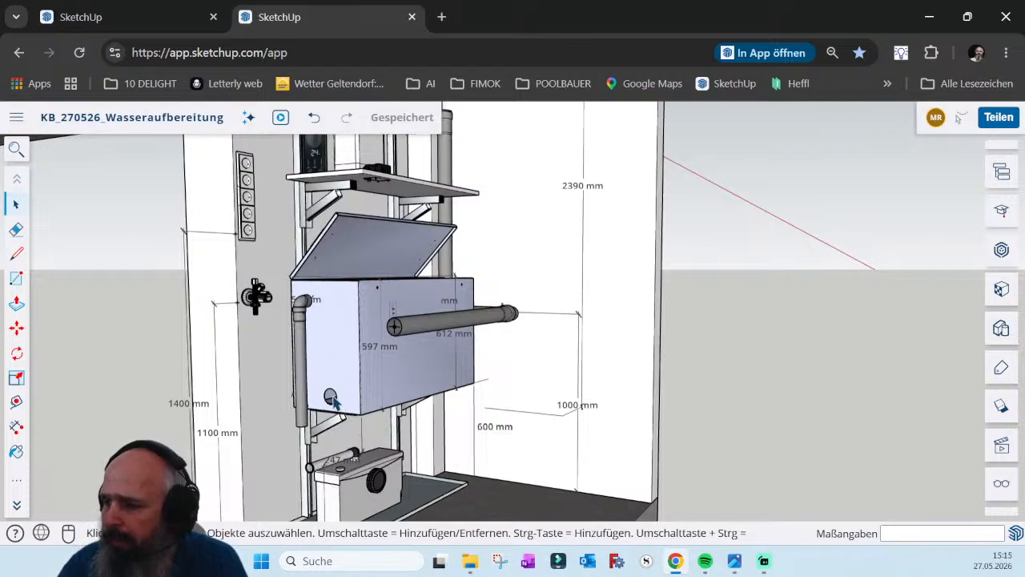
scroll(335, 399, down, 3)
mouse_move(335, 399)
middle_down()
mouse_move(407, 348)
mouse_move(498, 340)
middle_up()
scroll(436, 305, down, 3)
middle_drag(436, 304, 443, 360)
middle_drag(511, 295, 287, 302)
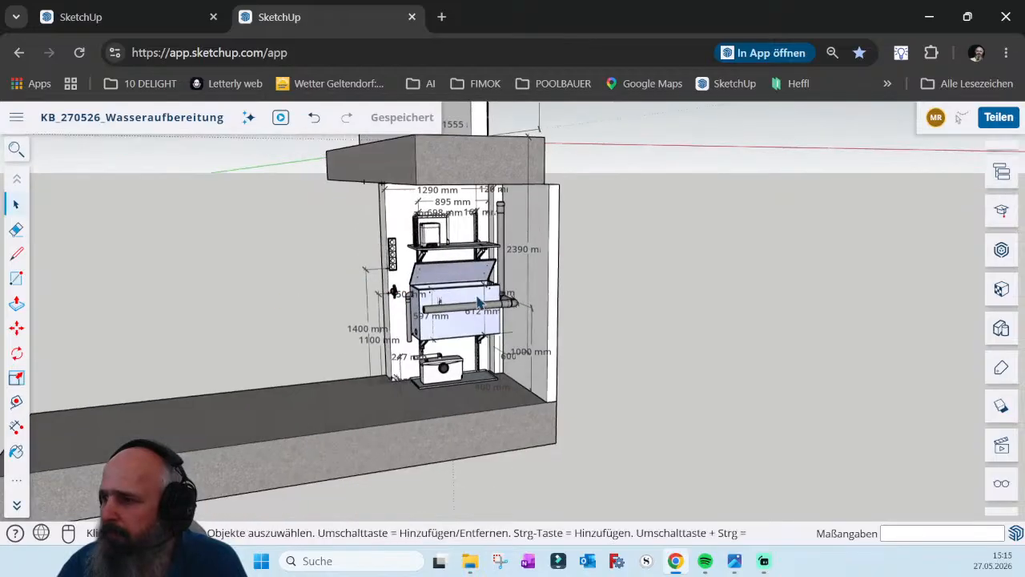
Examine the elbow connection between the horizontal pipe in front of the tank and the vertical pipe in the wall corner
scroll(506, 295, up, 5)
mouse_move(525, 297)
middle_down()
mouse_move(400, 290)
mouse_move(507, 288)
middle_up()
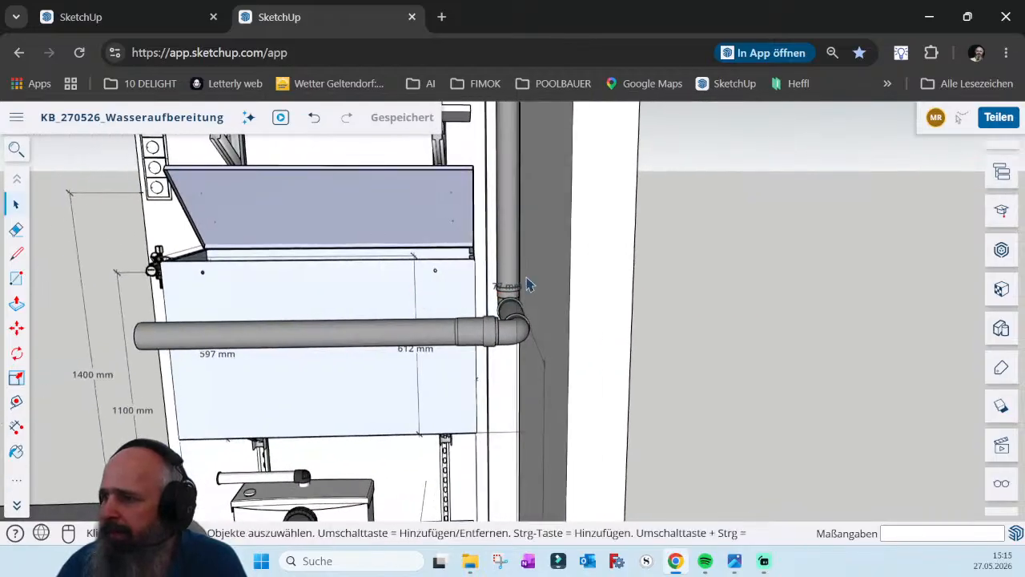
scroll(511, 302, down, 2)
scroll(509, 306, down, 1)
mouse_move(506, 335)
middle_down()
mouse_move(490, 346)
mouse_move(403, 337)
mouse_move(481, 346)
middle_up()
scroll(403, 337, down, 3)
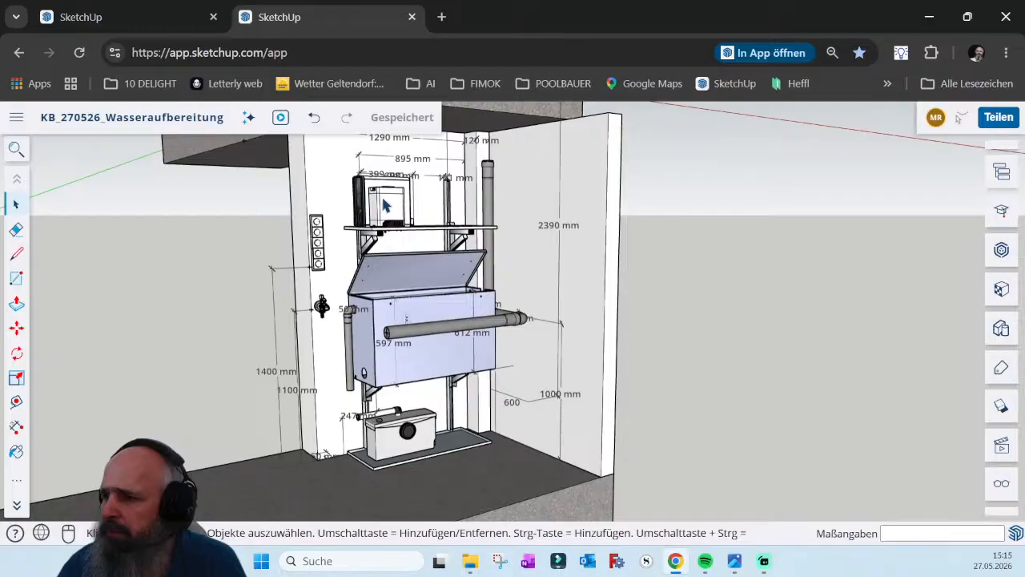
Examine the equipment on the bracketed shelf above the open tank, and its place in the overall installation
scroll(385, 199, up, 5)
middle_drag(385, 199, 384, 314)
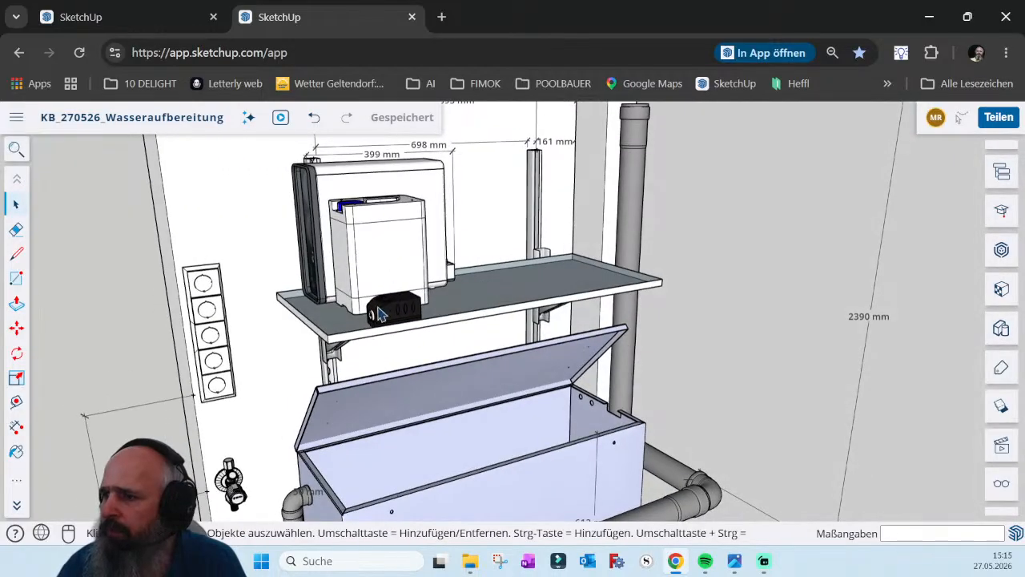
scroll(401, 298, down, 3)
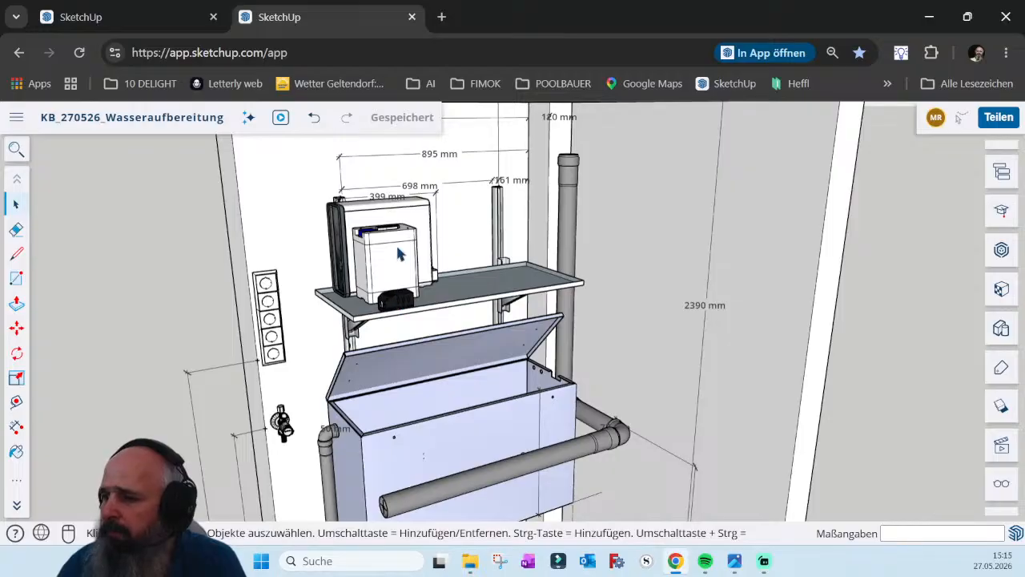
scroll(401, 252, down, 3)
scroll(412, 238, down, 3)
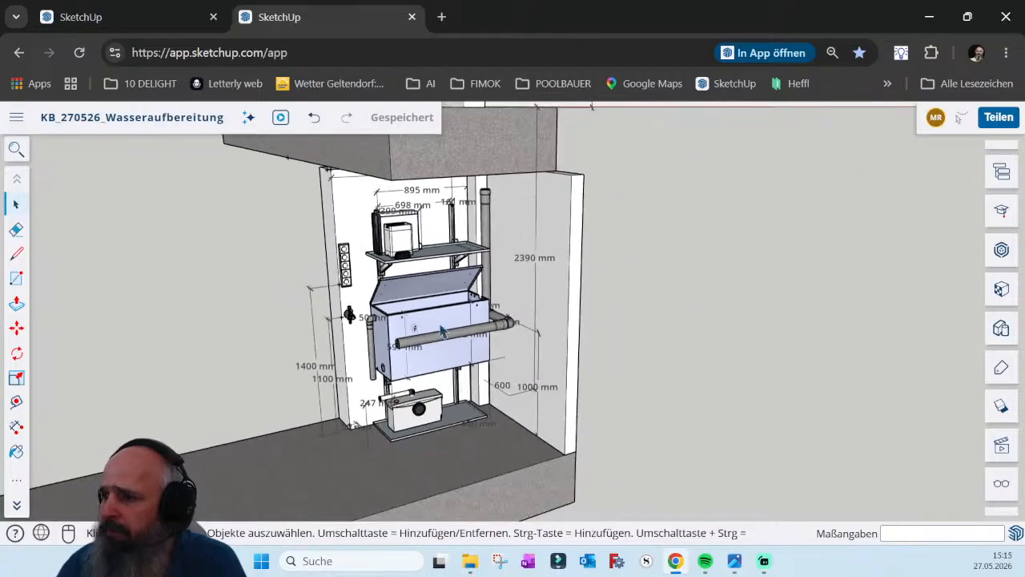
middle_drag(397, 425, 446, 424)
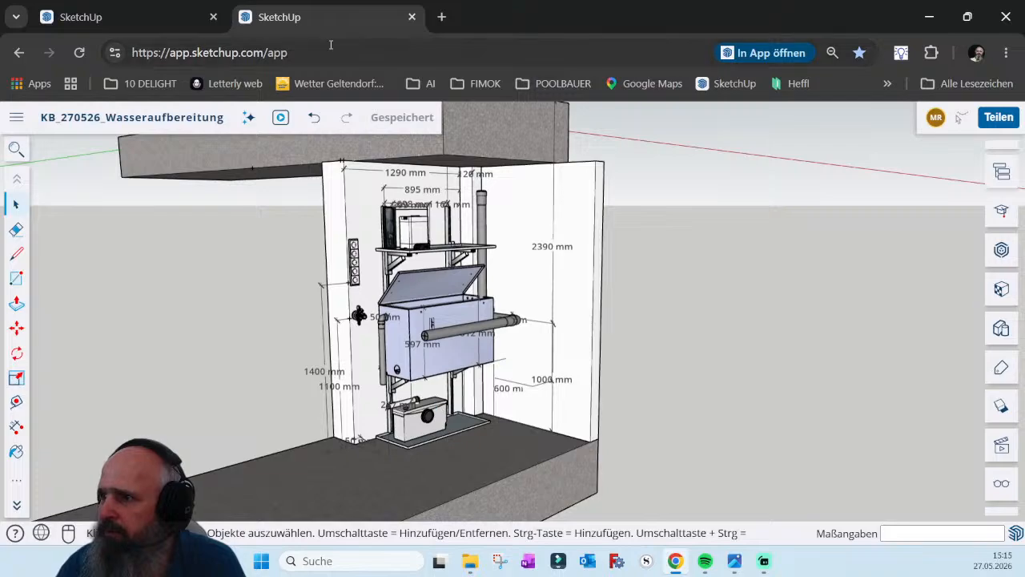
Switch back to the KB_190526_200cm model and examine the equipment on the tray beneath the tank from the valve side
click(136, 19)
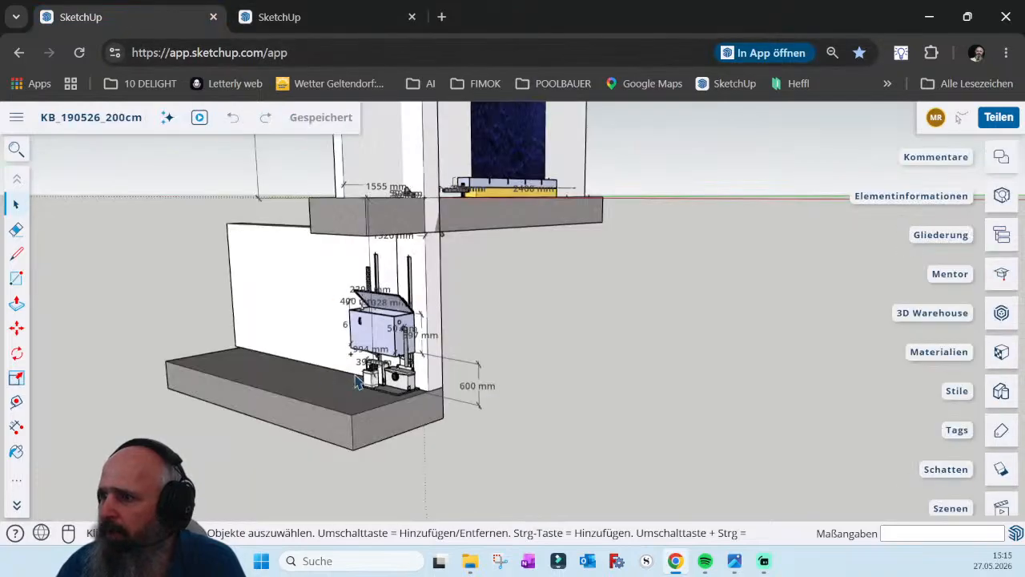
mouse_move(356, 377)
middle_down()
mouse_move(373, 366)
mouse_move(686, 373)
middle_up()
scroll(536, 430, up, 6)
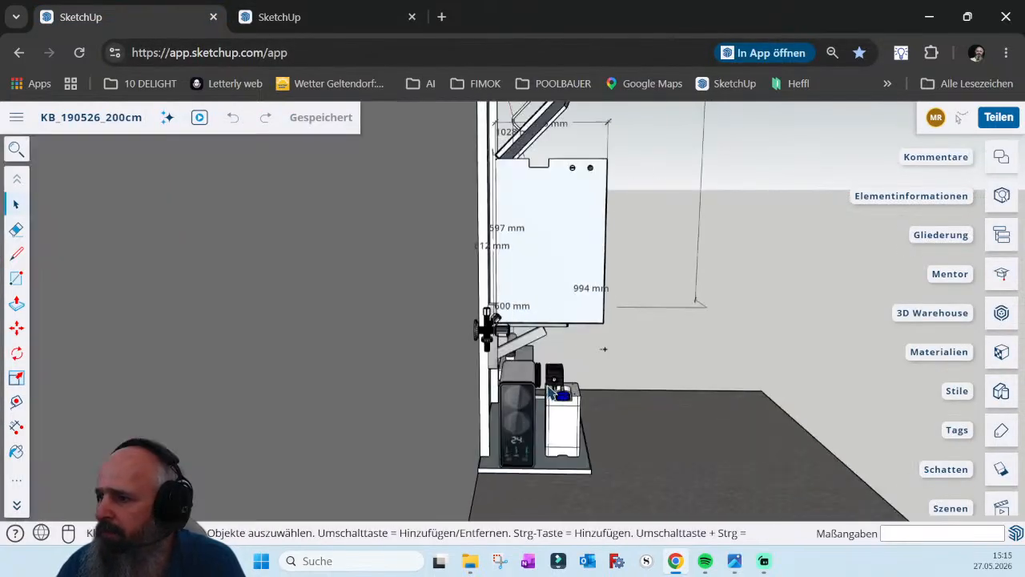
middle_drag(596, 343, 530, 376)
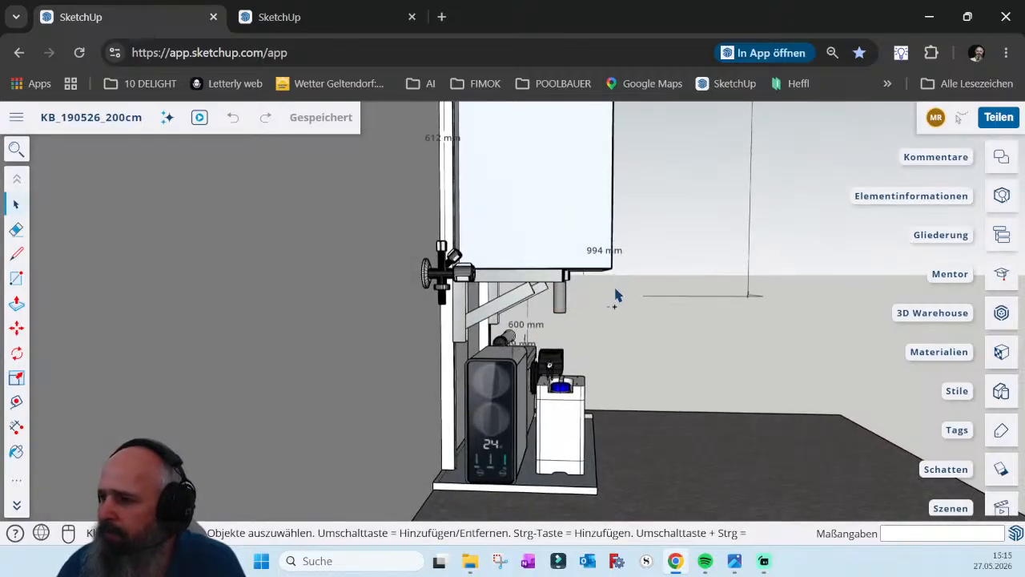
scroll(531, 327, down, 3)
middle_drag(531, 327, 539, 382)
scroll(518, 351, up, 3)
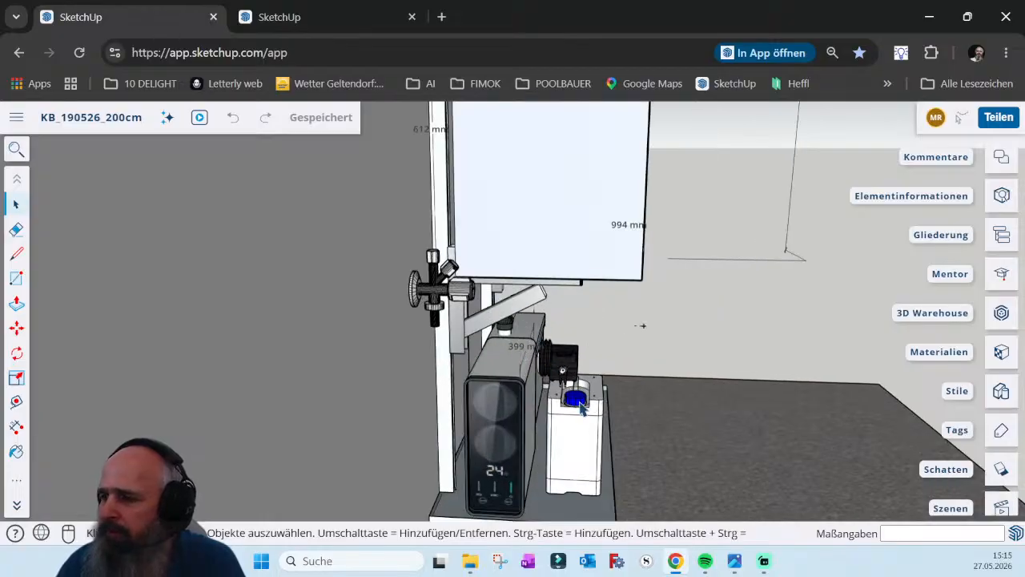
Check the brick passage photo again in the Photos app, and return to SketchUp to view the tank and floor-level equipment from the front
mouse_move(734, 561)
click(683, 507)
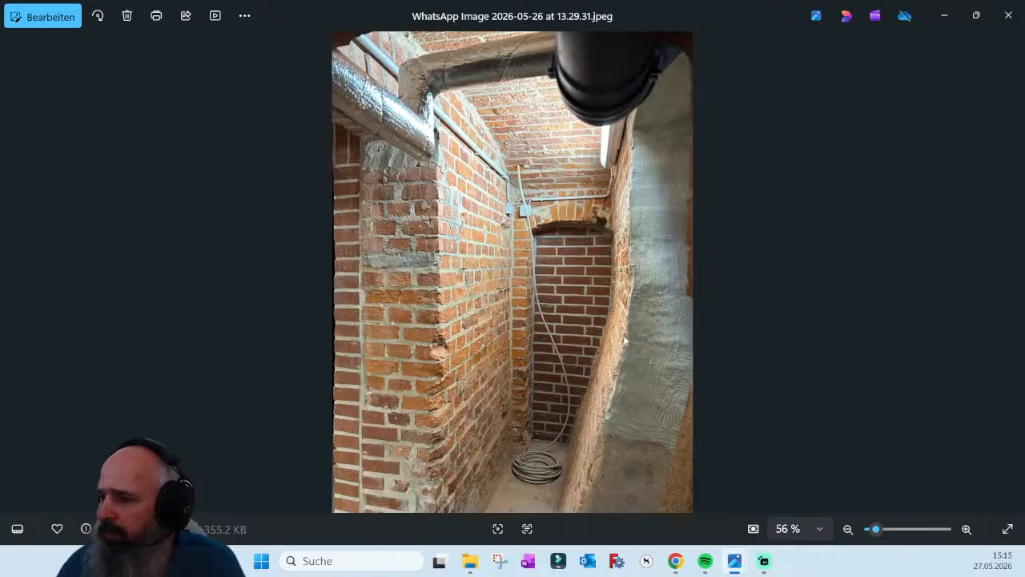
mouse_move(677, 561)
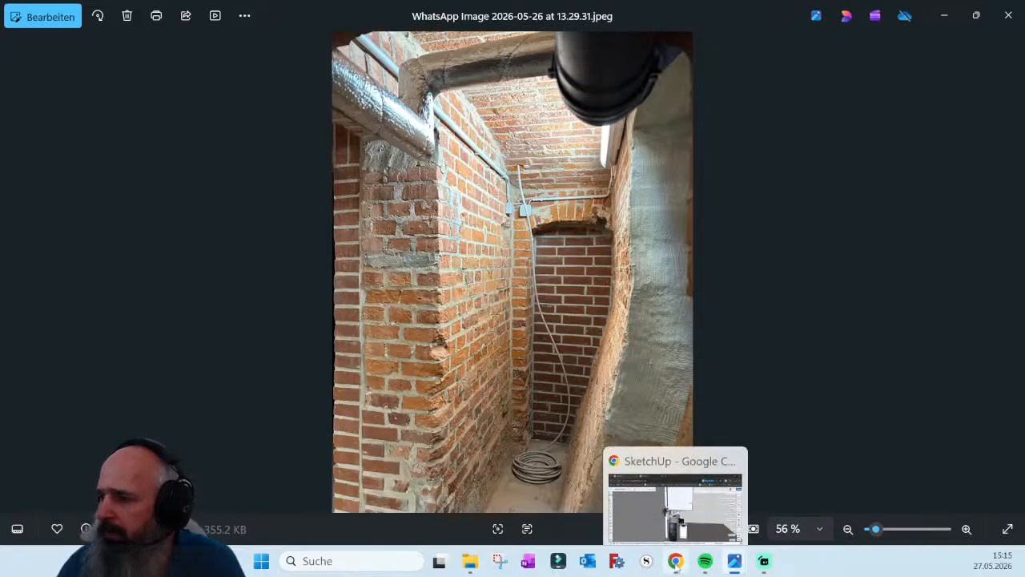
click(625, 473)
scroll(633, 398, down, 3)
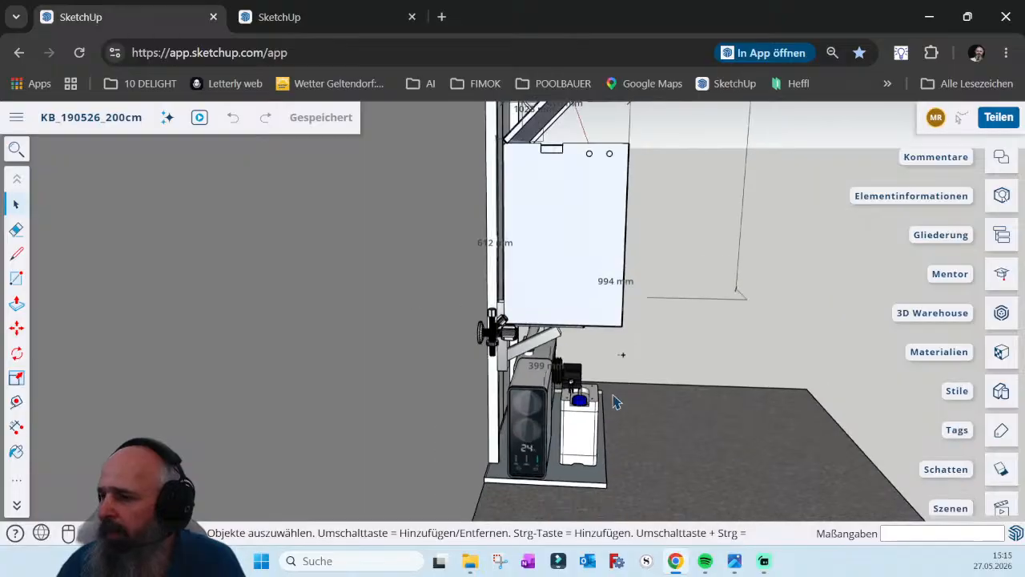
scroll(612, 366, down, 2)
mouse_move(625, 361)
middle_down()
mouse_move(380, 370)
mouse_move(413, 331)
middle_up()
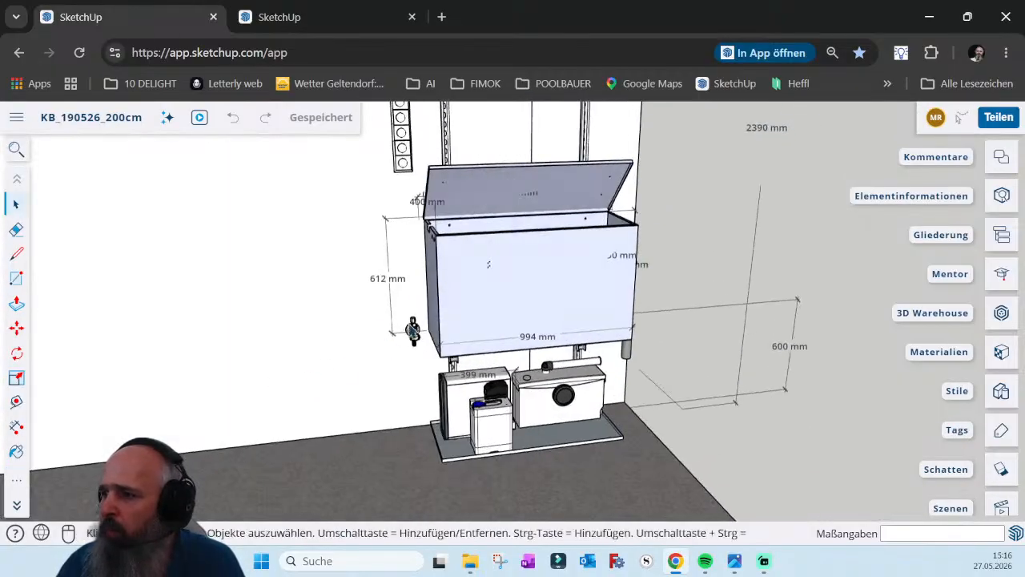
Switch to the KB_270526_Wasseraufbereitung model and examine the layout of its shelf, tank, pipes, sockets and floor tray
click(266, 22)
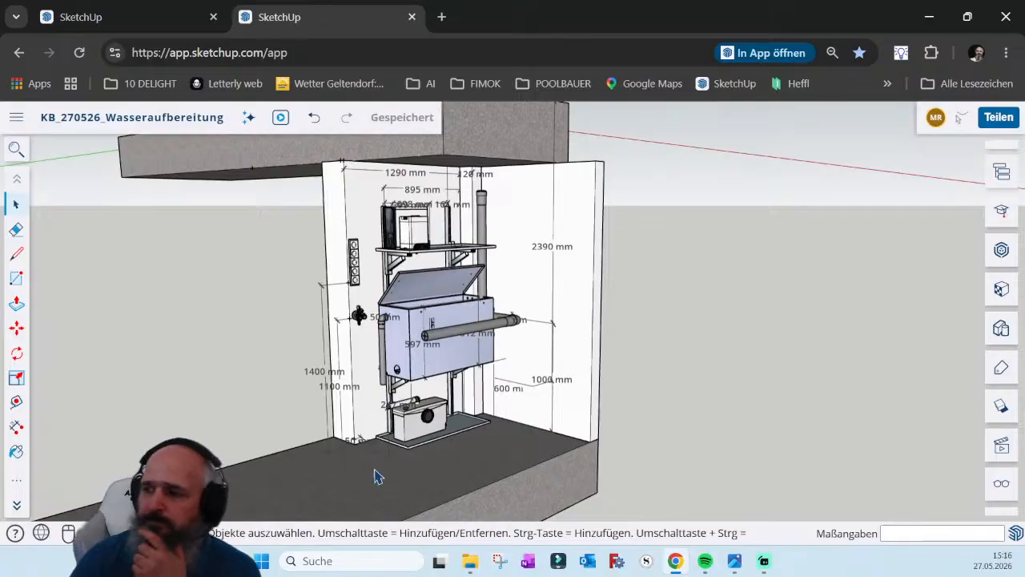
scroll(571, 286, up, 2)
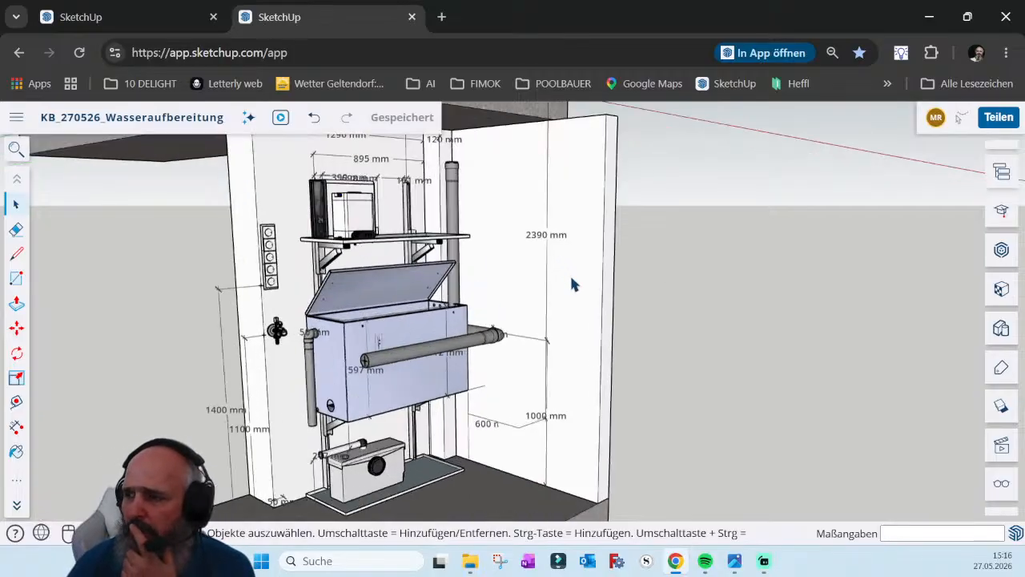
mouse_move(520, 289)
middle_down()
mouse_move(542, 294)
mouse_move(480, 216)
middle_up()
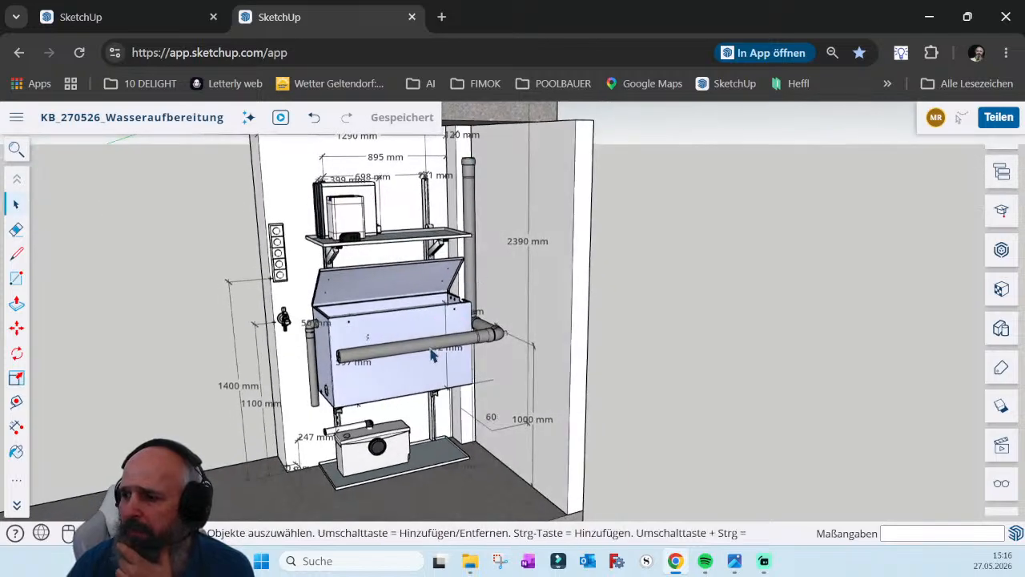
middle_drag(432, 356, 466, 349)
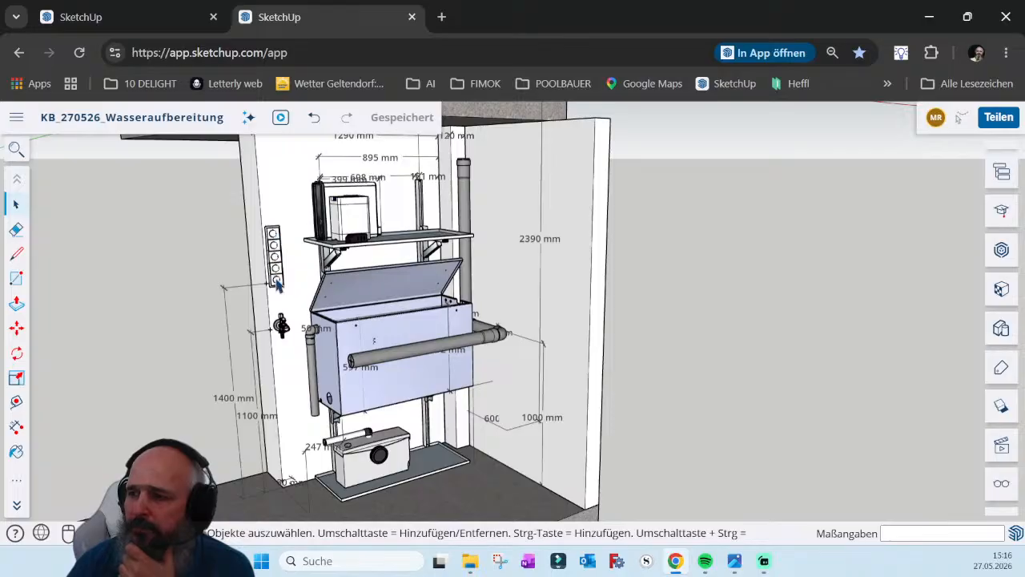
Examine the socket strip and the water valve on the wall beside the tank, and their place in the overall layout
middle_drag(323, 304, 305, 283)
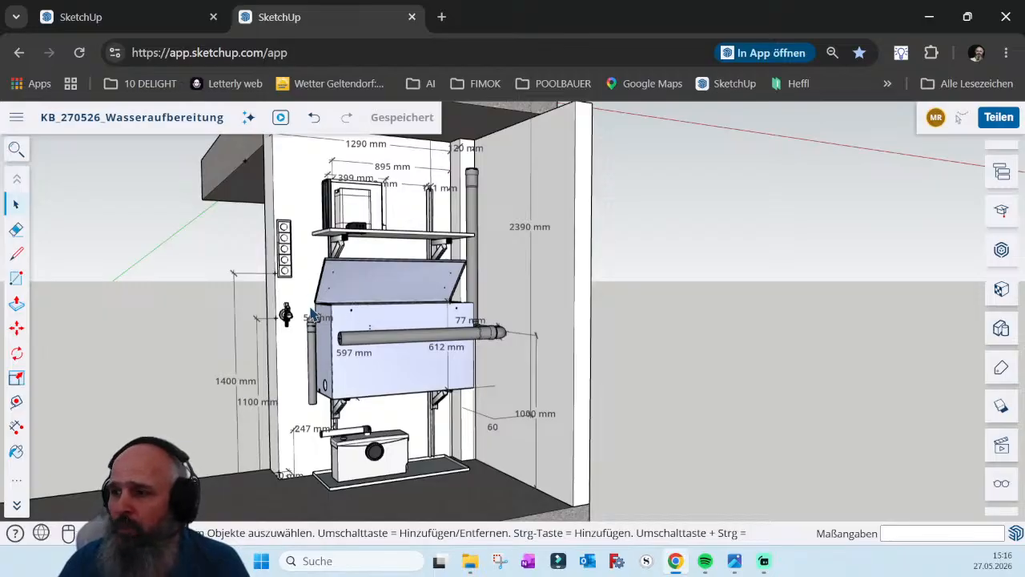
scroll(362, 284, up, 2)
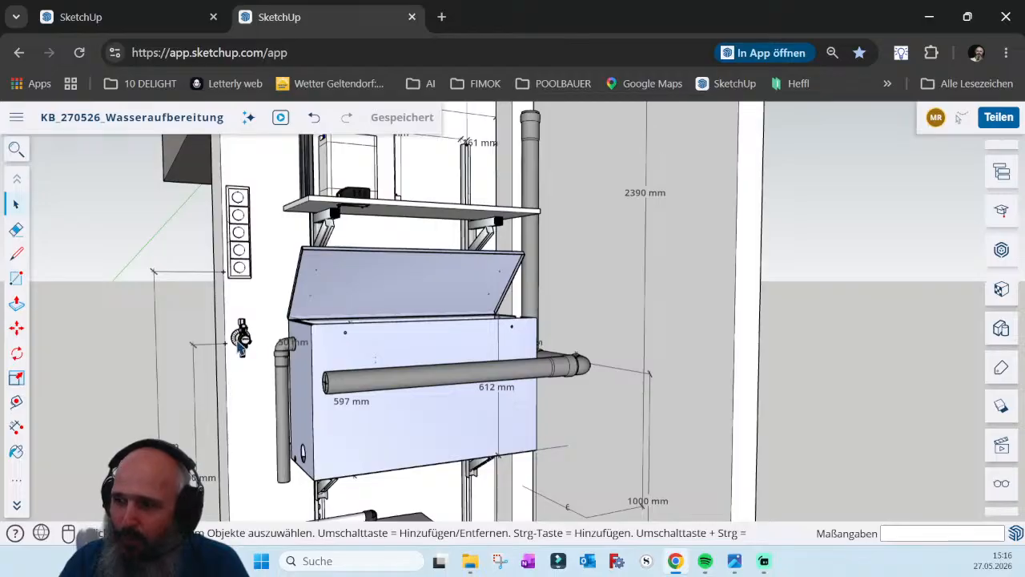
scroll(241, 343, up, 4)
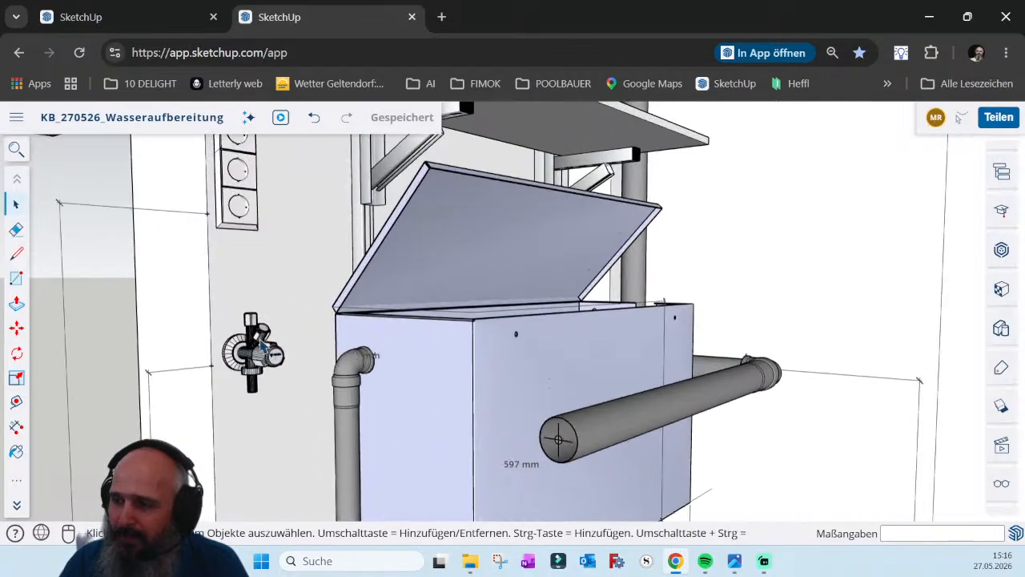
scroll(271, 349, down, 1)
scroll(271, 346, down, 3)
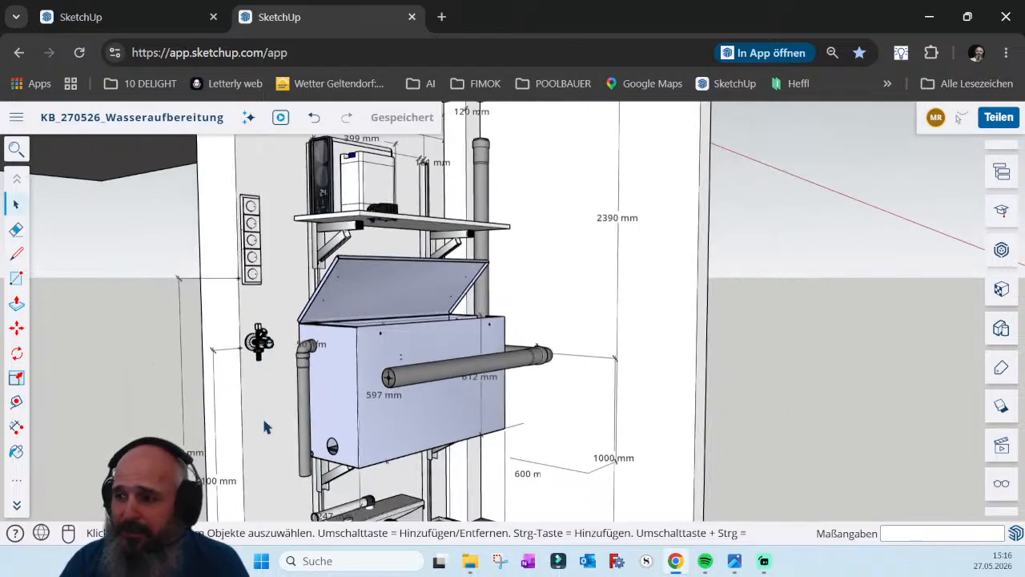
scroll(276, 267, down, 2)
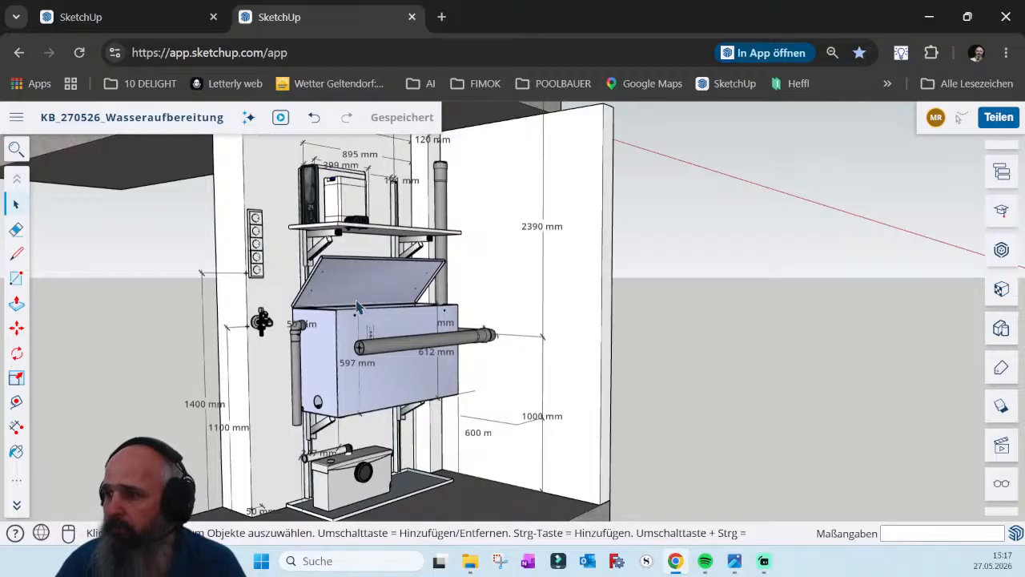
Examine the tank's end face with its outlet opening and the pump unit on the floor tray from the valve side
middle_drag(353, 388, 422, 411)
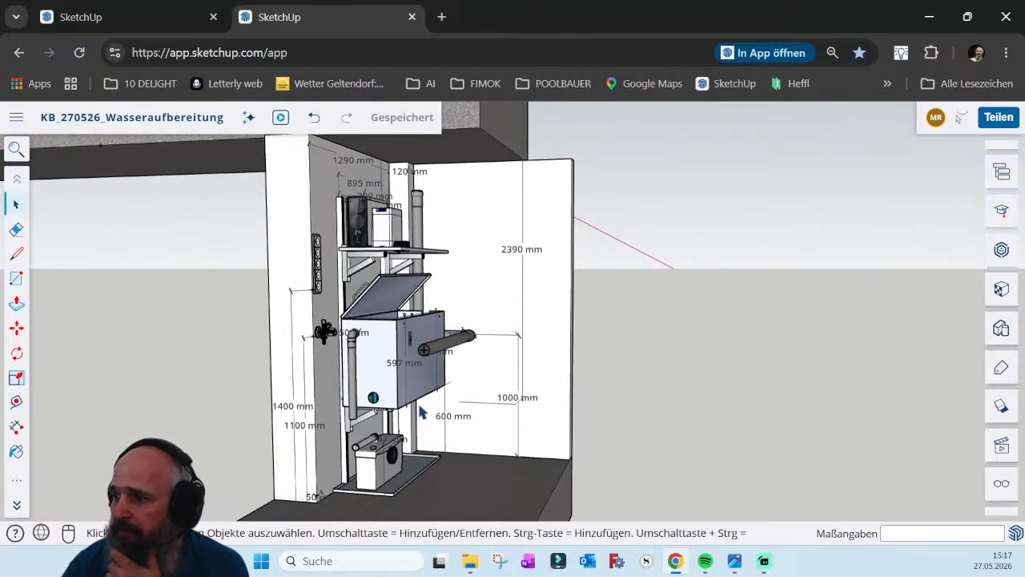
middle_drag(403, 459, 475, 441)
scroll(406, 463, up, 5)
middle_drag(407, 459, 368, 413)
scroll(412, 404, down, 5)
scroll(413, 427, up, 5)
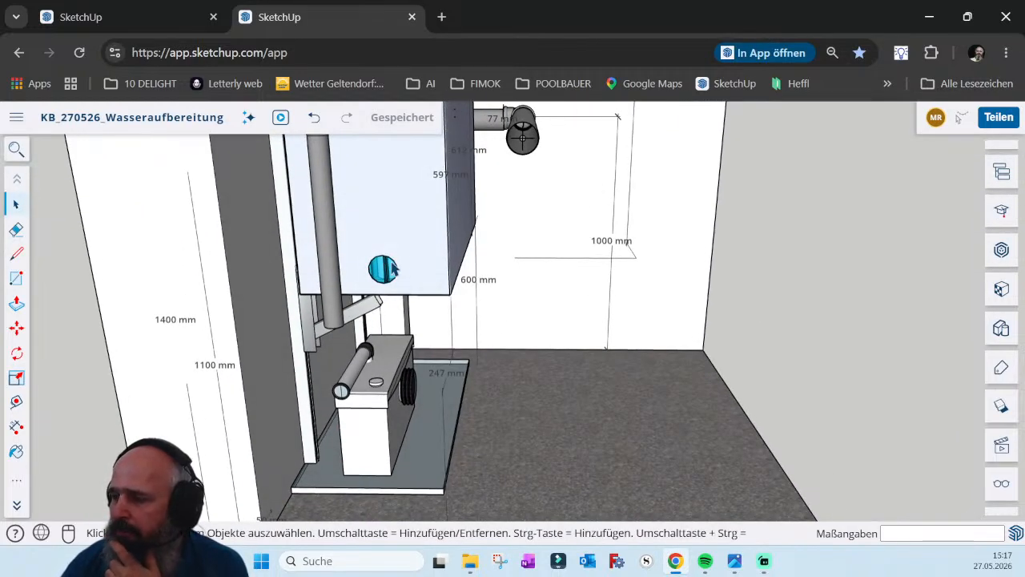
scroll(392, 268, down, 3)
middle_drag(411, 265, 462, 232)
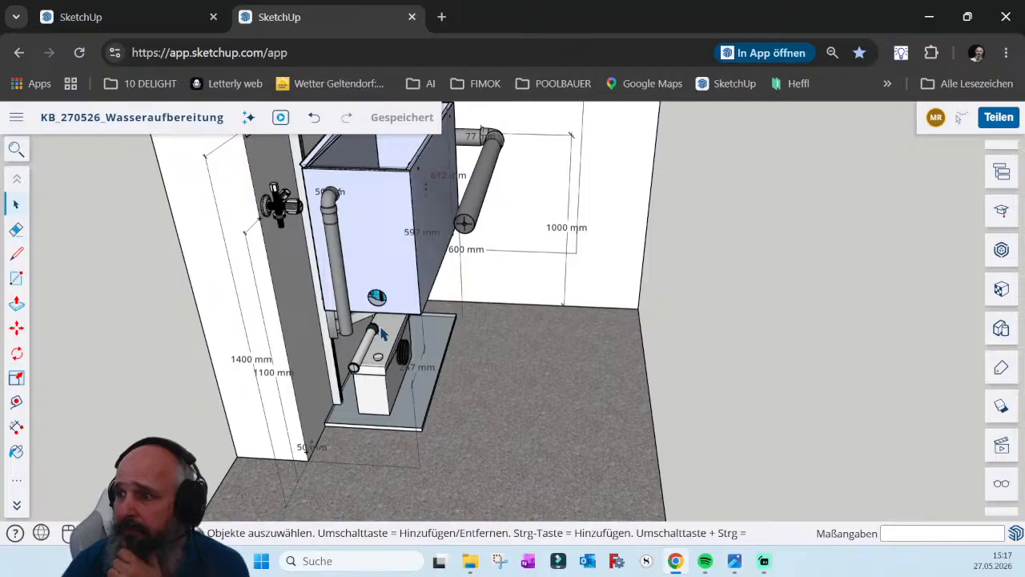
Examine the pump, filter and valves inside the open tank from above
middle_drag(383, 335, 447, 310)
scroll(373, 214, up, 7)
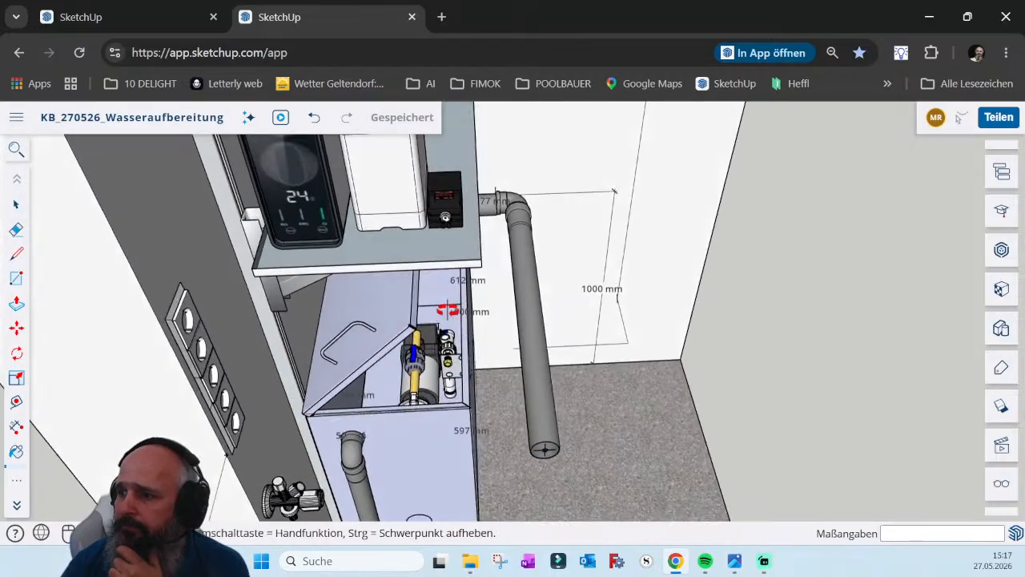
middle_drag(442, 386, 410, 391)
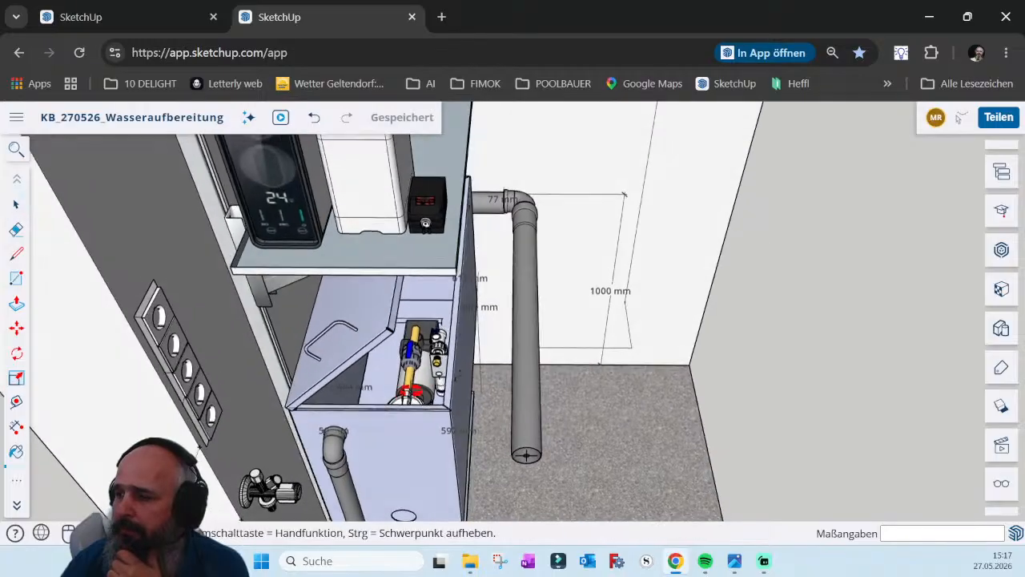
scroll(417, 384, up, 5)
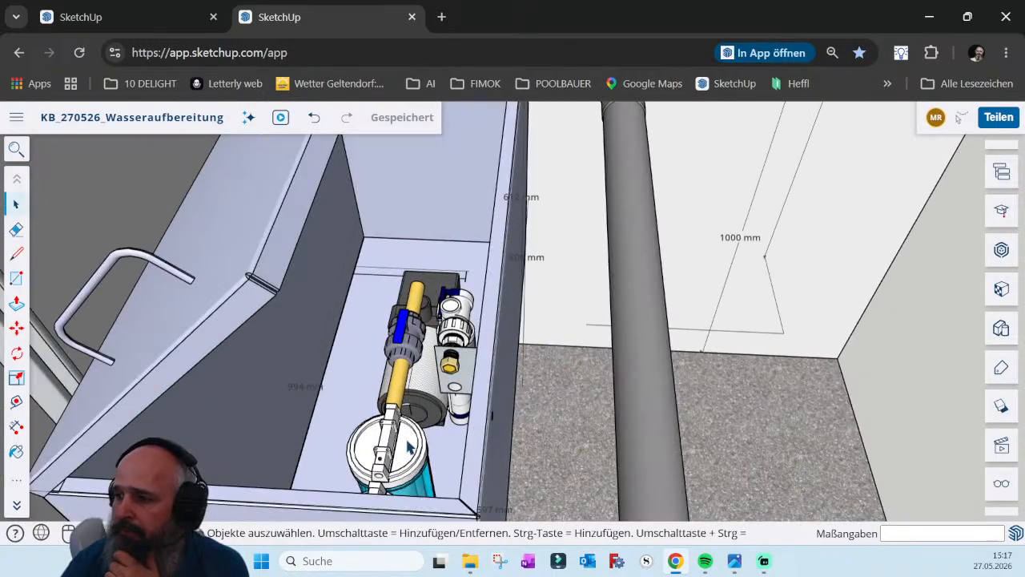
scroll(443, 308, down, 5)
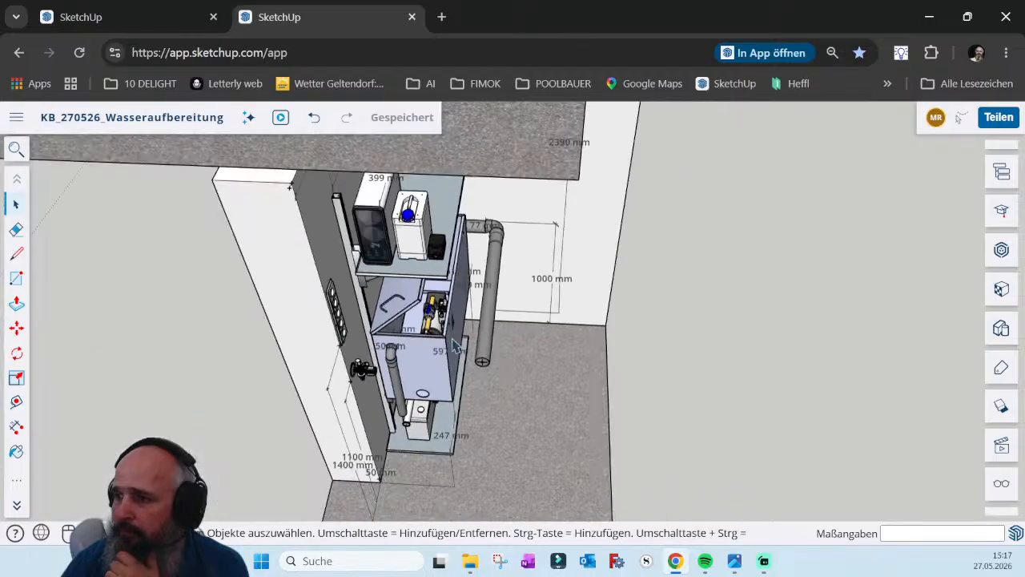
middle_drag(443, 308, 407, 273)
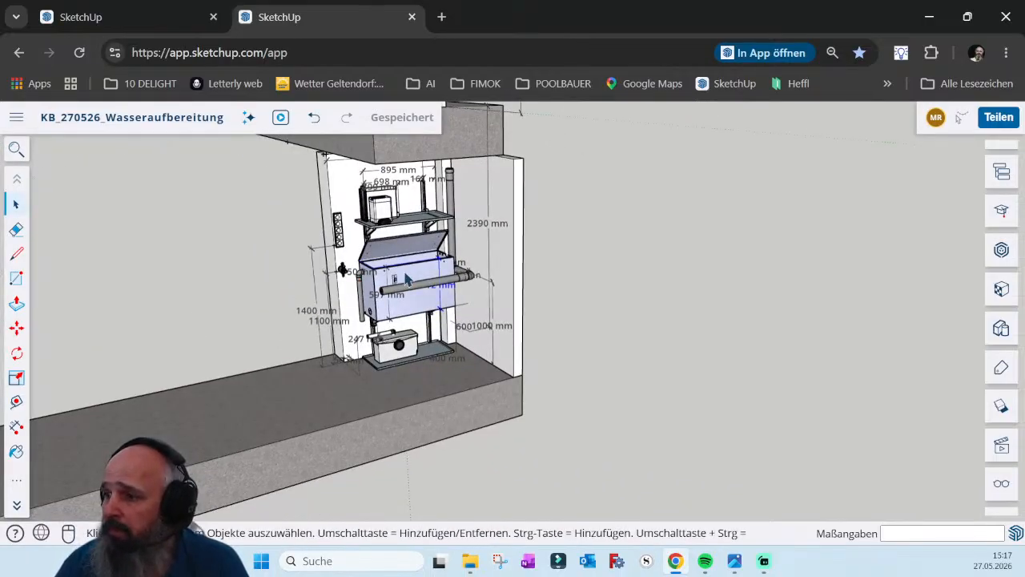
Take the tank, shelf and shelf equipment out of view and examine the two slotted wall rails with their brackets
click(408, 274)
right_click(408, 277)
click(443, 202)
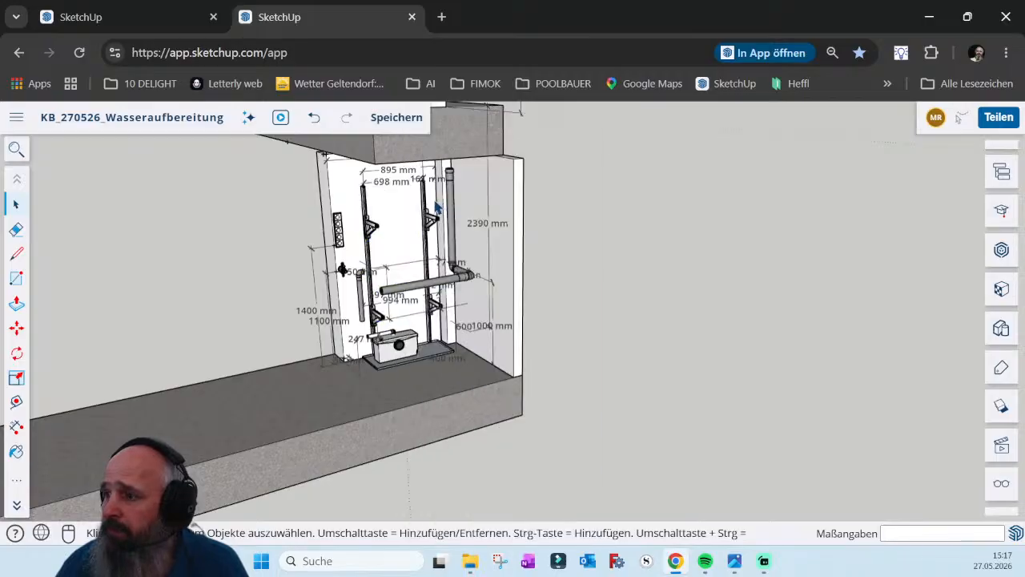
scroll(430, 210, up, 4)
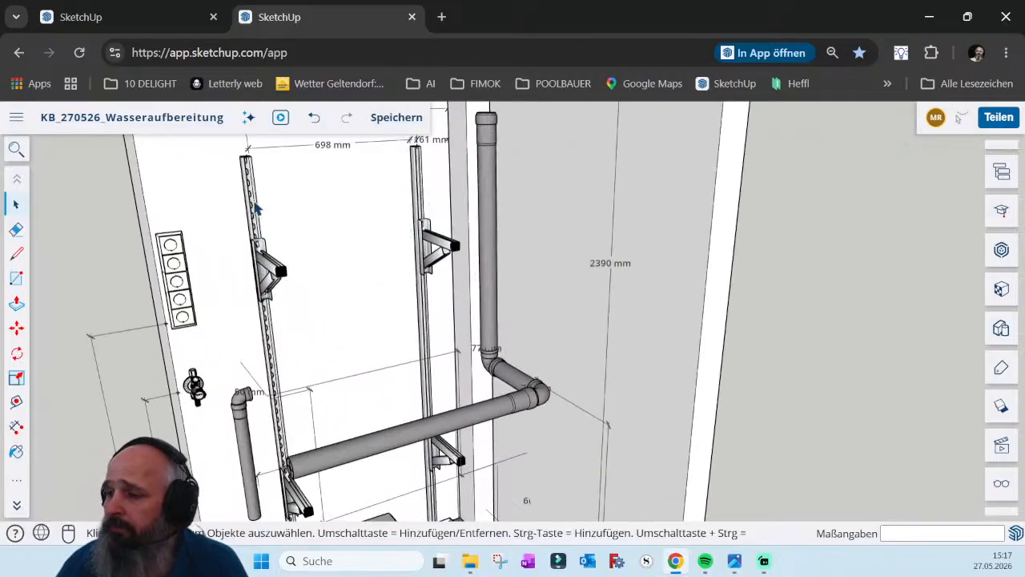
scroll(418, 189, down, 5)
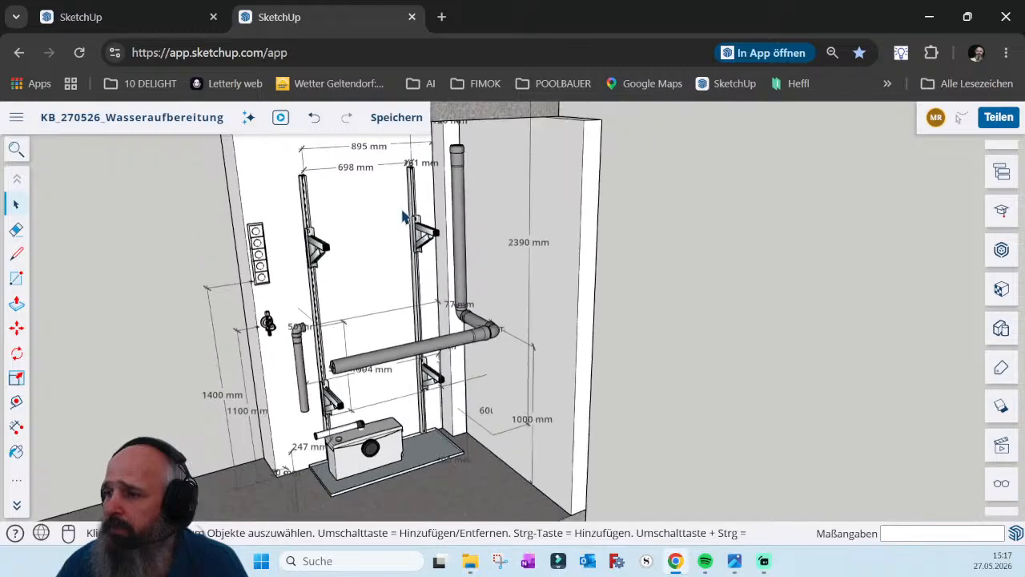
middle_drag(436, 256, 407, 302)
scroll(372, 364, up, 4)
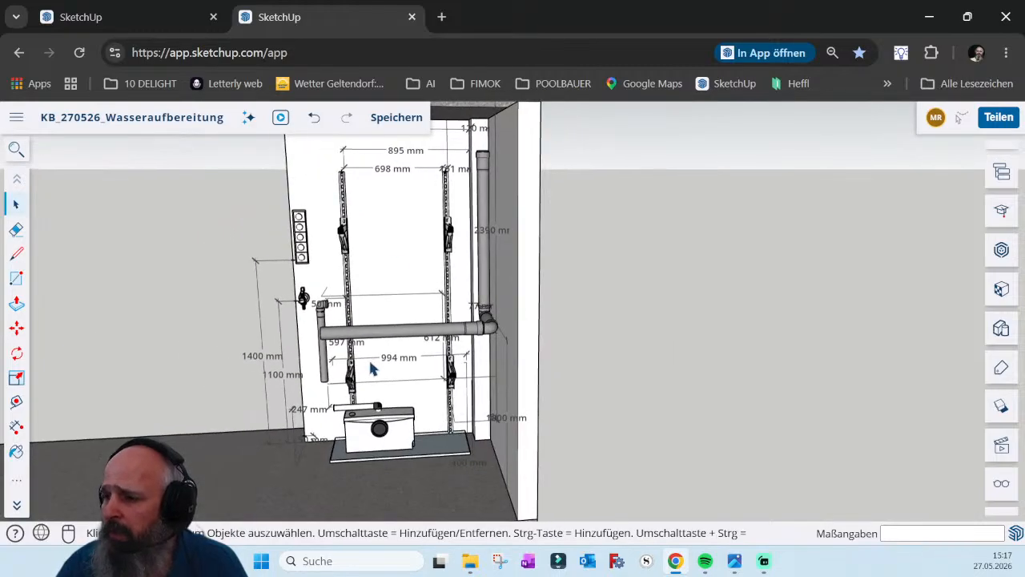
Examine the bare brackets, wall pipes and the floor tray with its pump unit
middle_drag(370, 360, 478, 386)
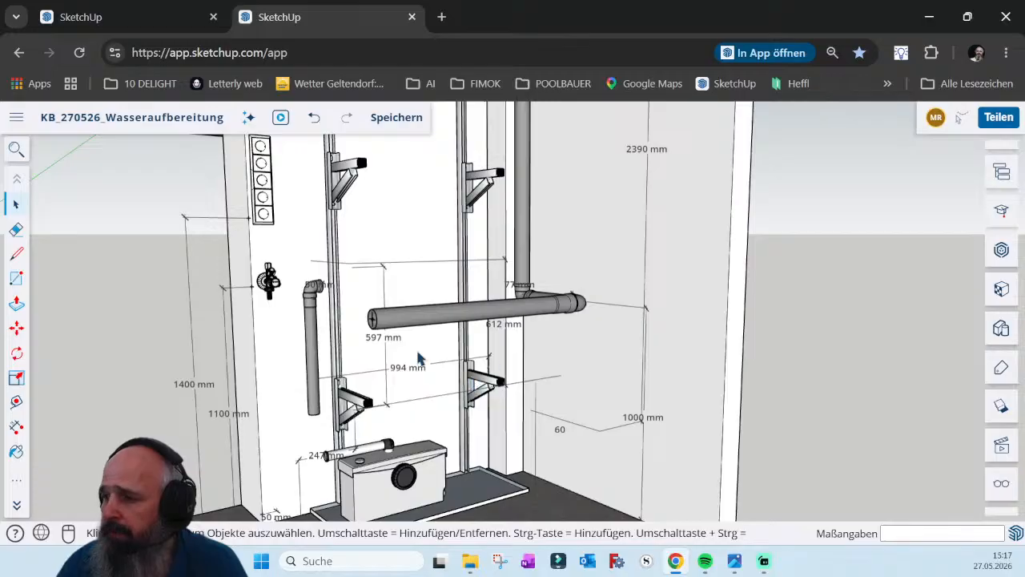
scroll(409, 301, down, 3)
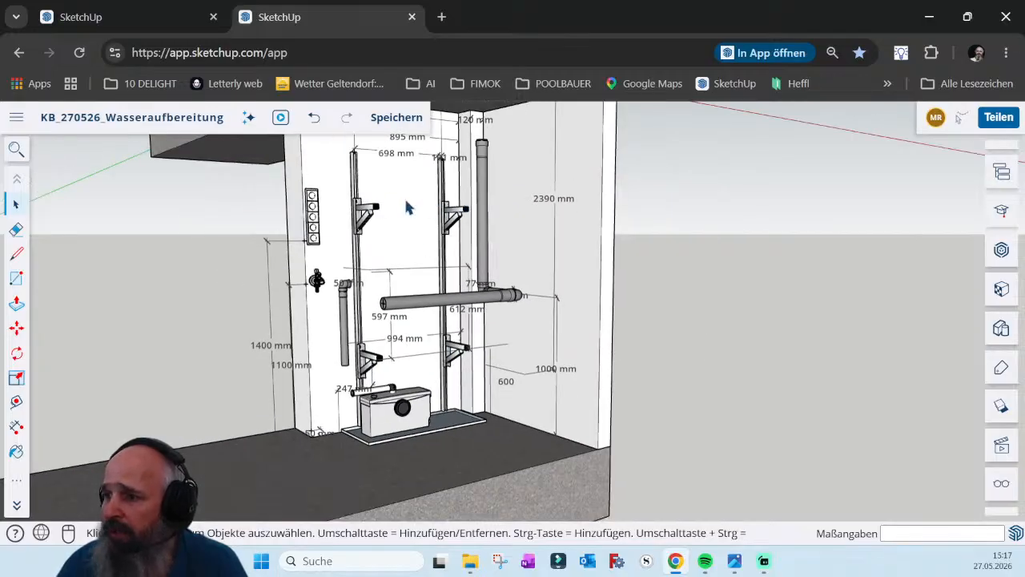
scroll(454, 432, up, 4)
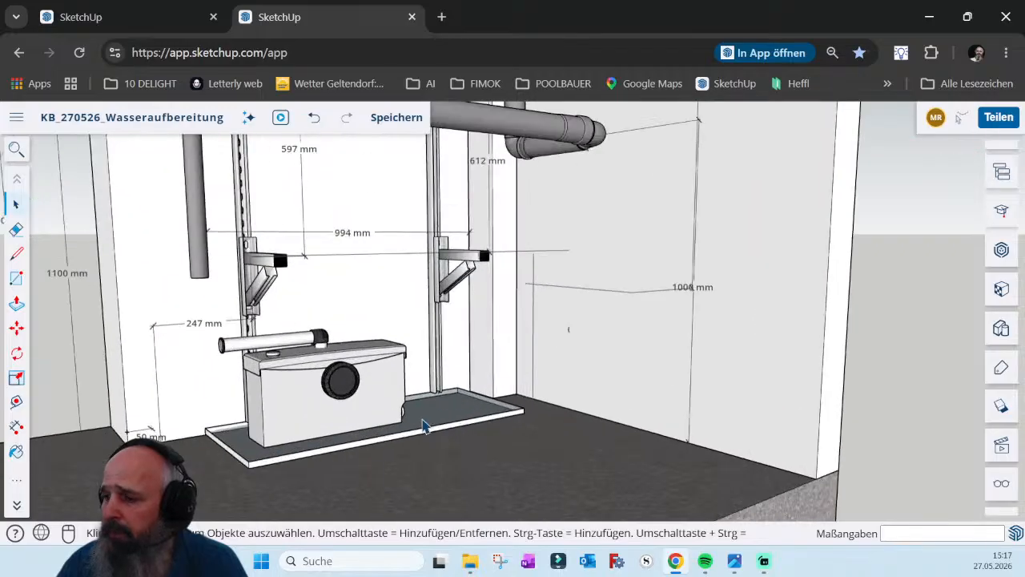
scroll(421, 434, down, 2)
scroll(416, 436, down, 3)
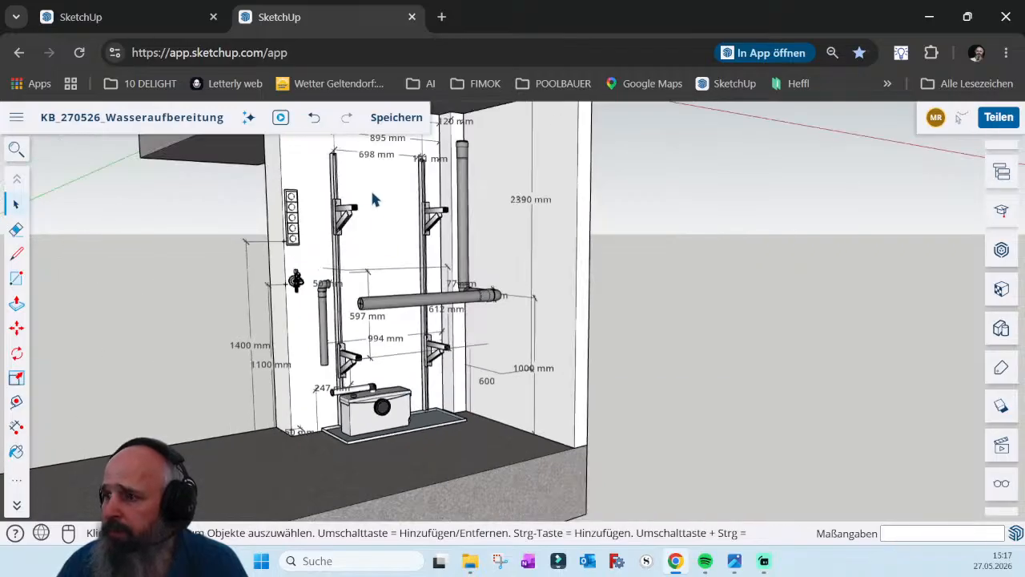
Undo the removal of the tank and shelf, and view the complete installation beneath the ceiling slab
click(314, 118)
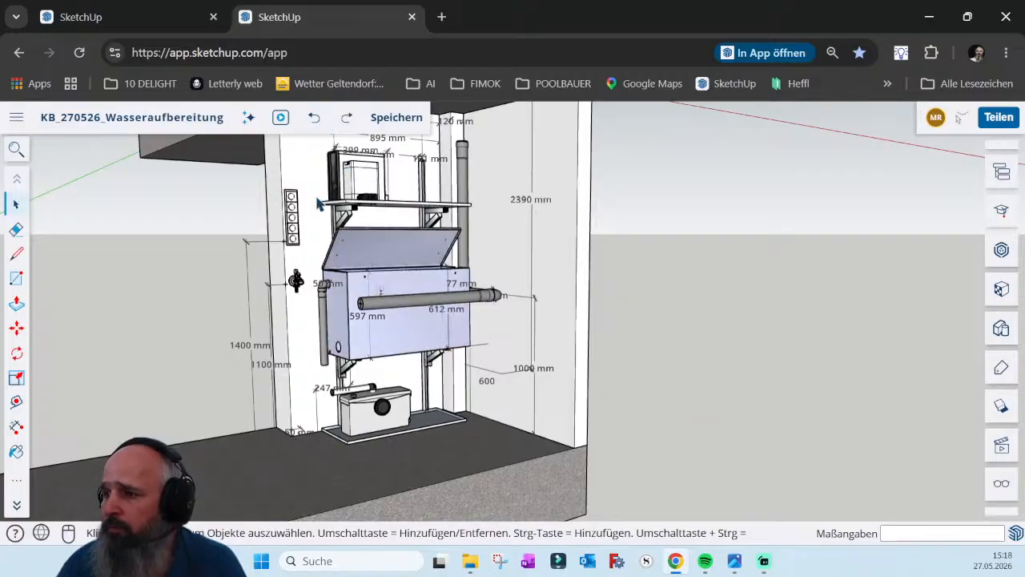
scroll(352, 192, down, 3)
scroll(366, 170, up, 3)
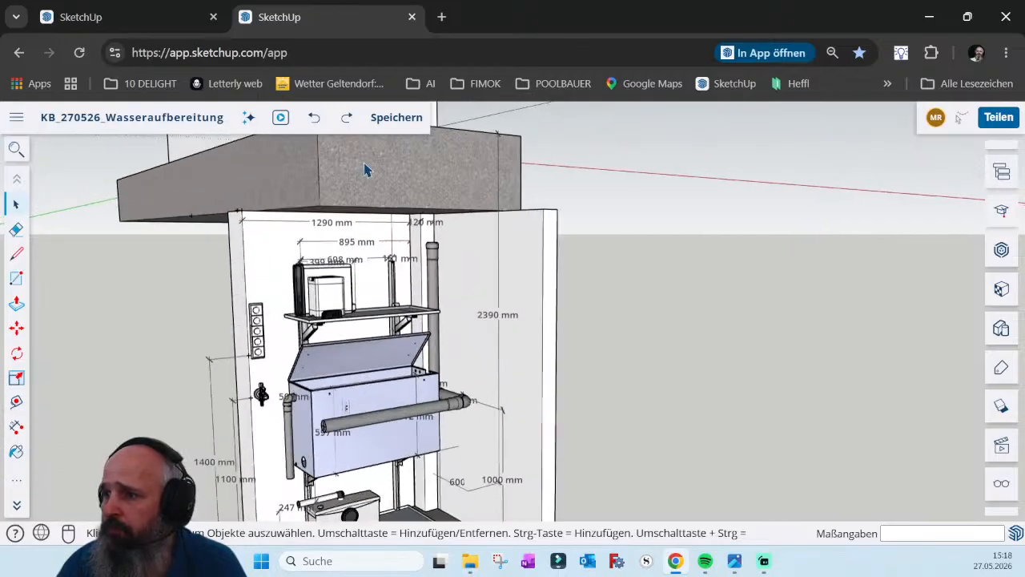
scroll(295, 340, down, 2)
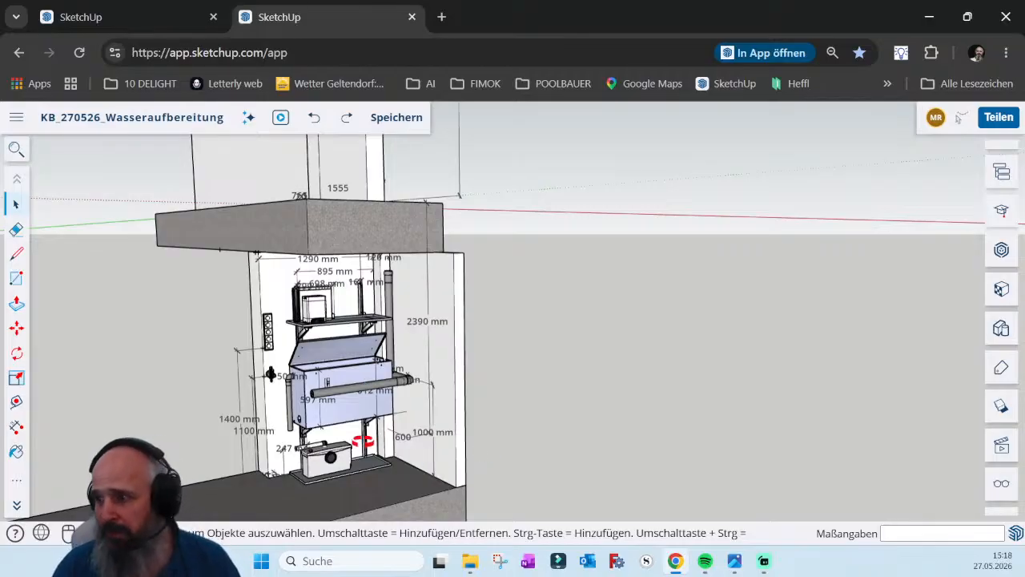
Review the tank's clearance above the pump unit and the pipes on both sides from the valve side
middle_drag(362, 440, 536, 368)
scroll(450, 324, down, 3)
scroll(438, 403, up, 5)
mouse_move(439, 403)
middle_down()
mouse_move(430, 393)
mouse_move(430, 425)
mouse_move(432, 385)
middle_up()
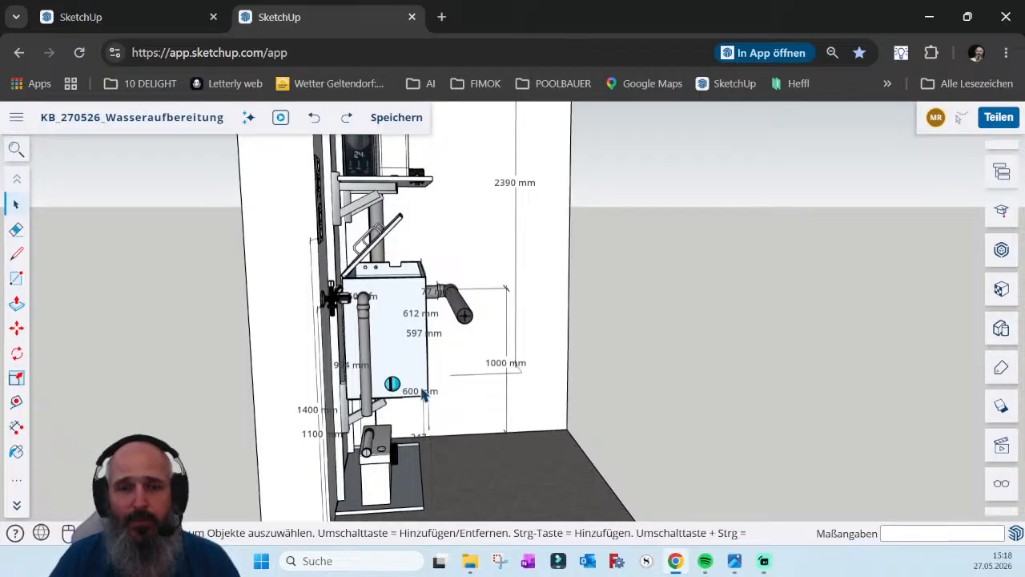
scroll(423, 392, down, 3)
middle_drag(416, 390, 335, 408)
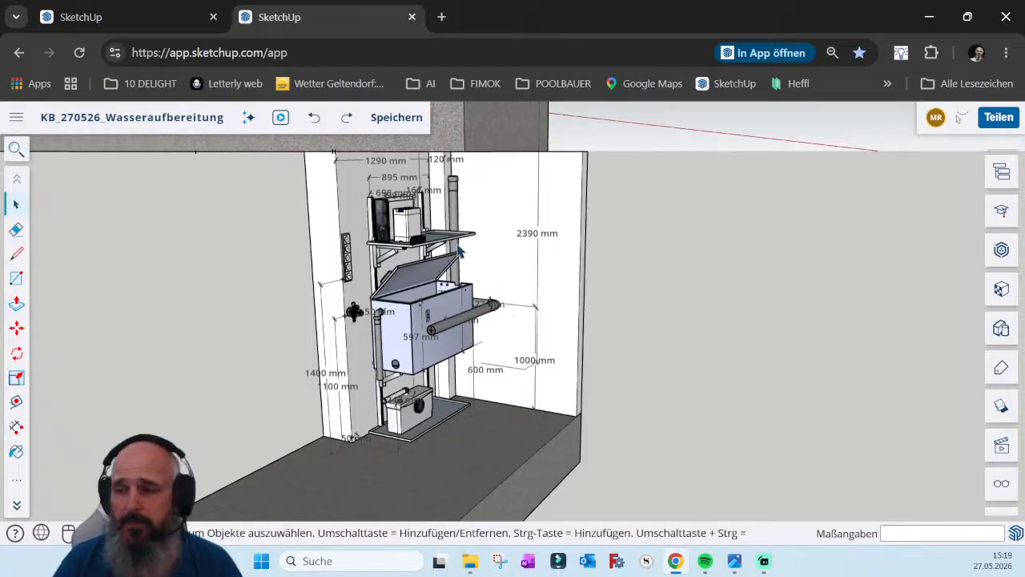
Examine the devices and canister on the upper shelf from above, and their position over the open tank
scroll(425, 186, up, 4)
middle_drag(386, 256, 345, 280)
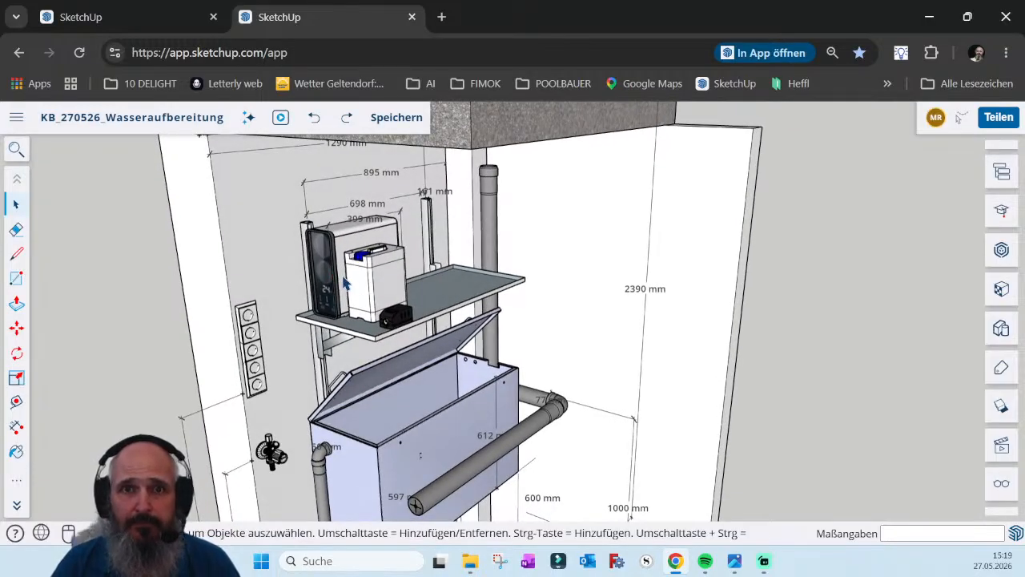
scroll(345, 282, down, 4)
mouse_move(414, 327)
middle_down()
mouse_move(312, 307)
mouse_move(424, 342)
middle_up()
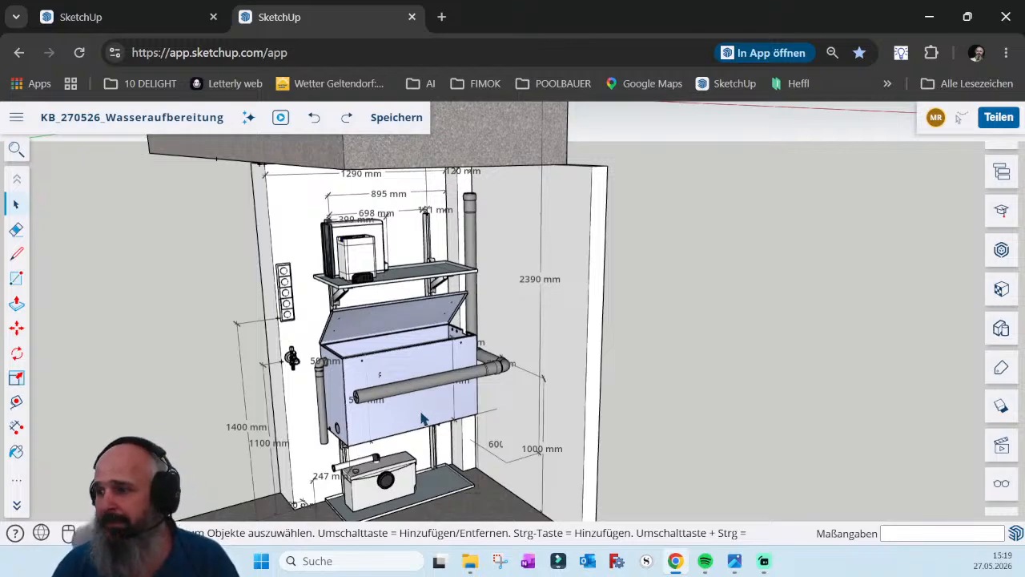
scroll(424, 399, down, 3)
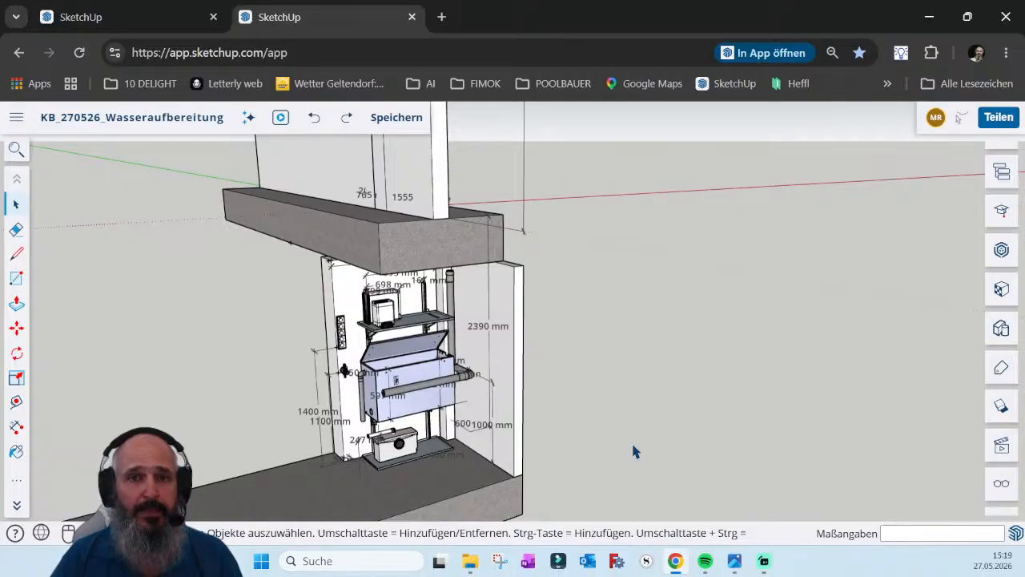
Inspect the water wall on the upper level, focusing on the wall bracket at the end of its catch basin
middle_drag(630, 450, 501, 295)
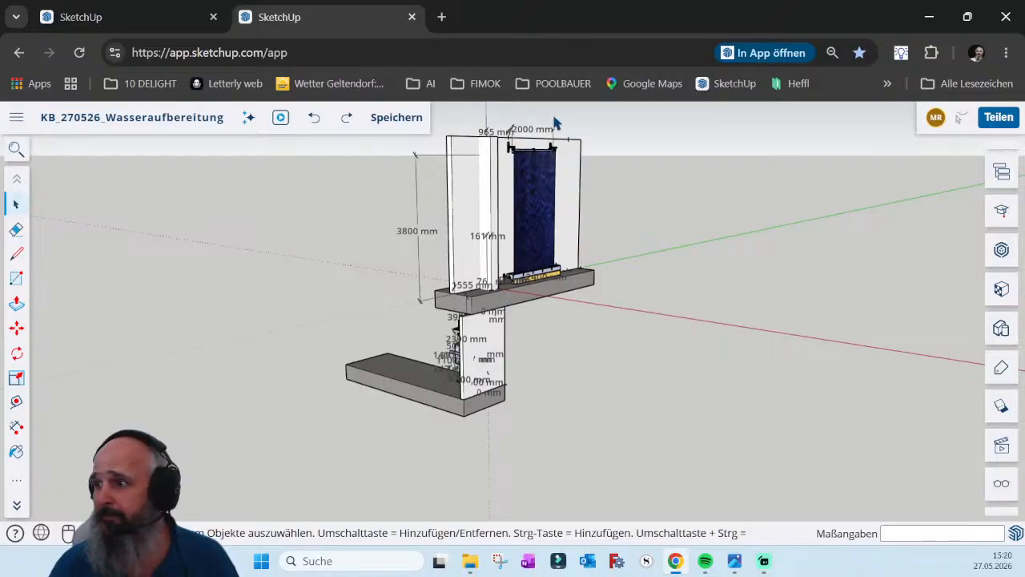
scroll(568, 133, up, 2)
scroll(569, 133, up, 2)
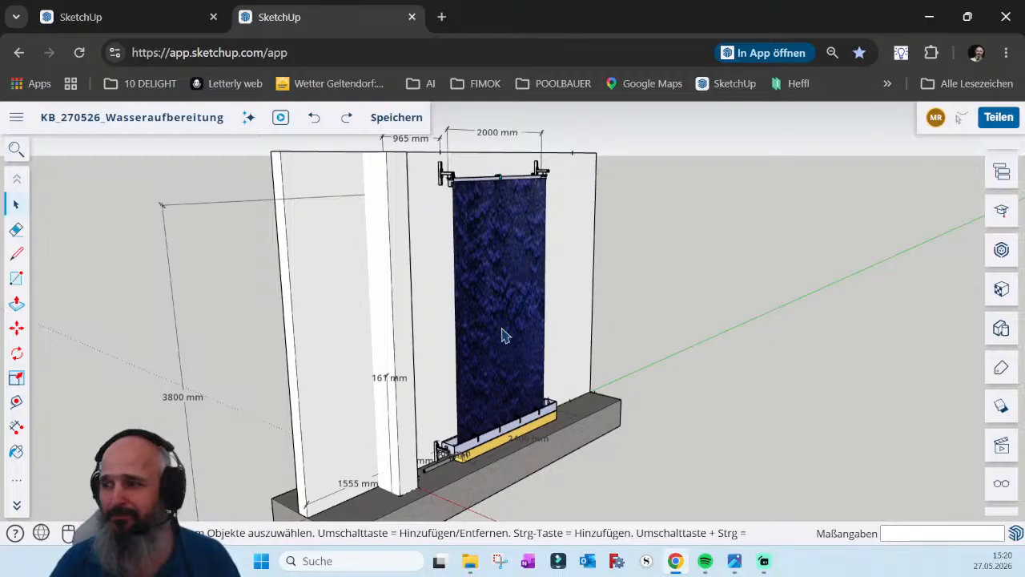
scroll(459, 493, up, 3)
scroll(445, 439, up, 3)
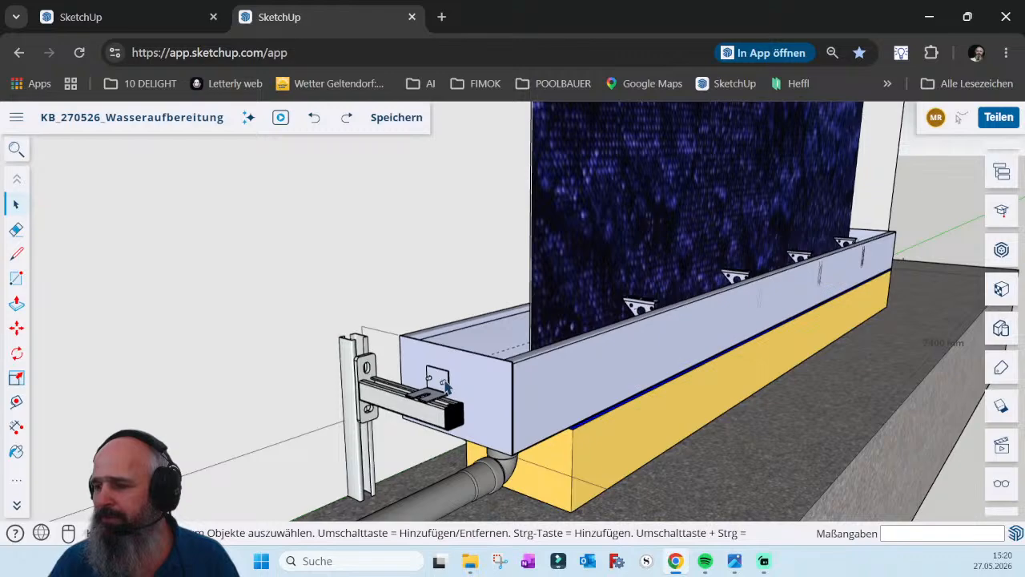
Switch to the KB_190526_200cm model and examine the floor-mounted support and drain pipe at the catch basin's end for comparison
click(162, 16)
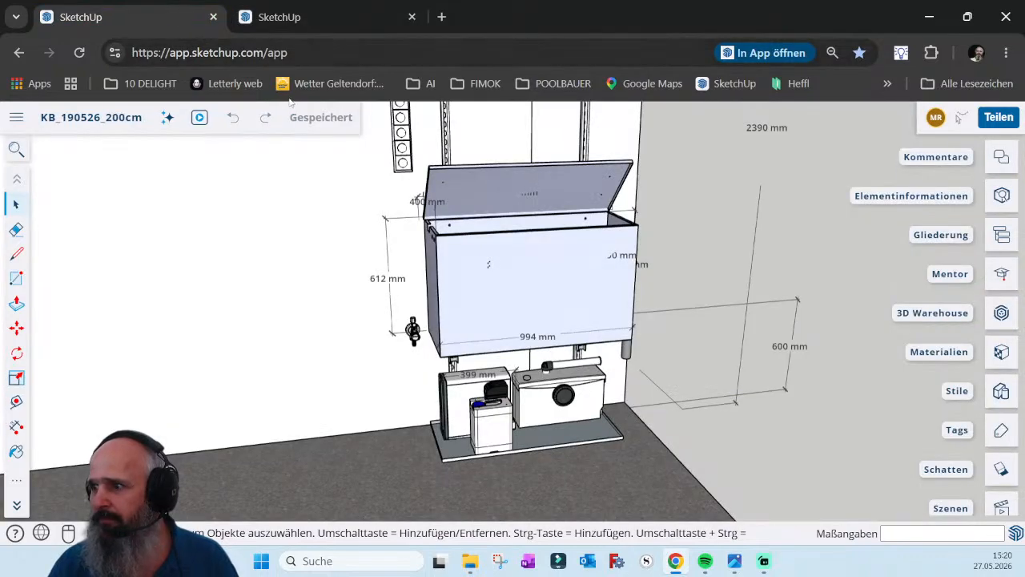
scroll(497, 264, down, 8)
middle_drag(492, 266, 390, 242)
scroll(566, 263, up, 10)
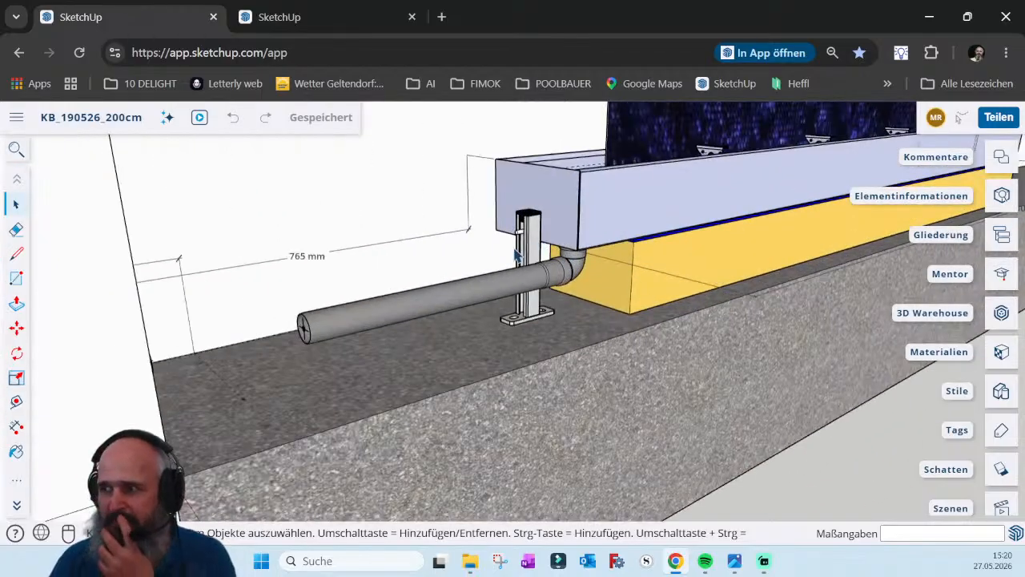
middle_drag(483, 190, 543, 188)
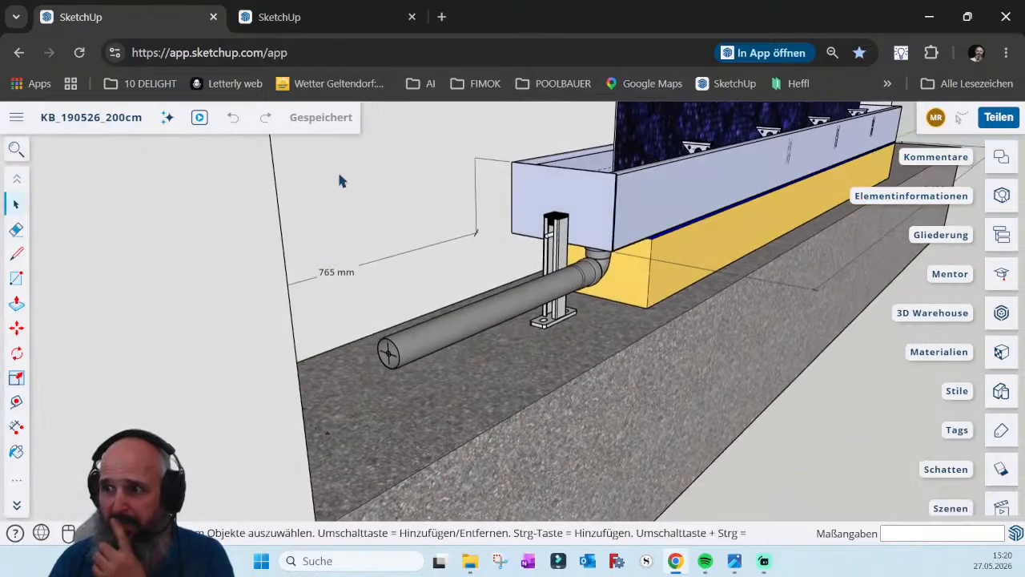
Switch to the KB_270526_Wasseraufbereitung model and inspect the wall rail and bracket arm at the catch basin's end
click(279, 17)
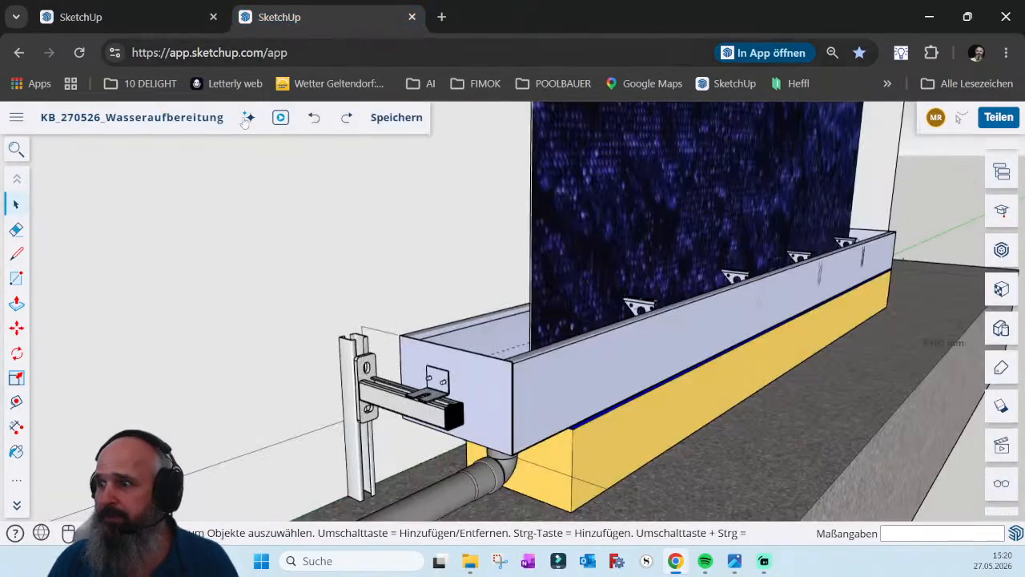
scroll(410, 325, down, 3)
scroll(397, 378, up, 3)
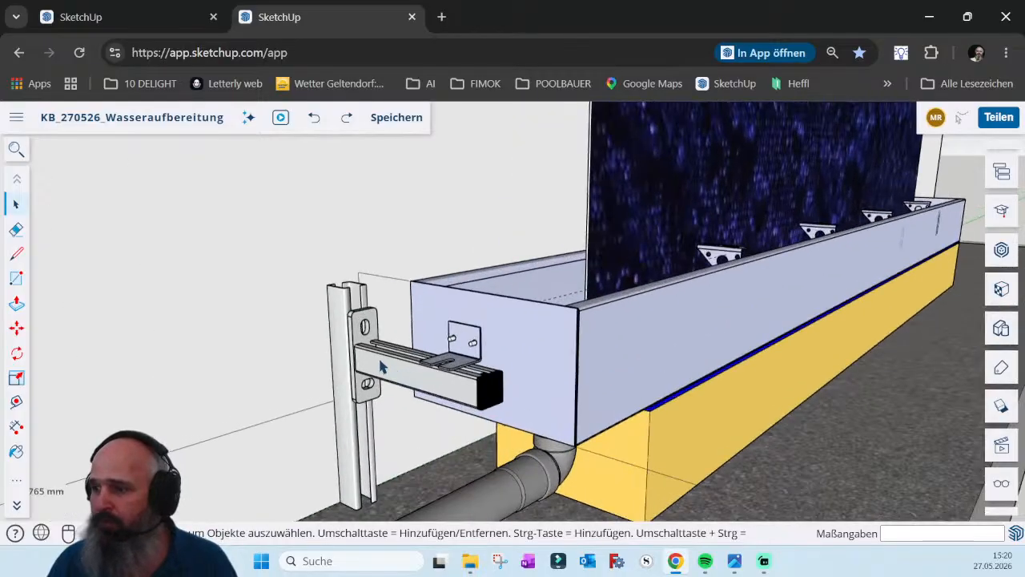
click(383, 367)
click(345, 314)
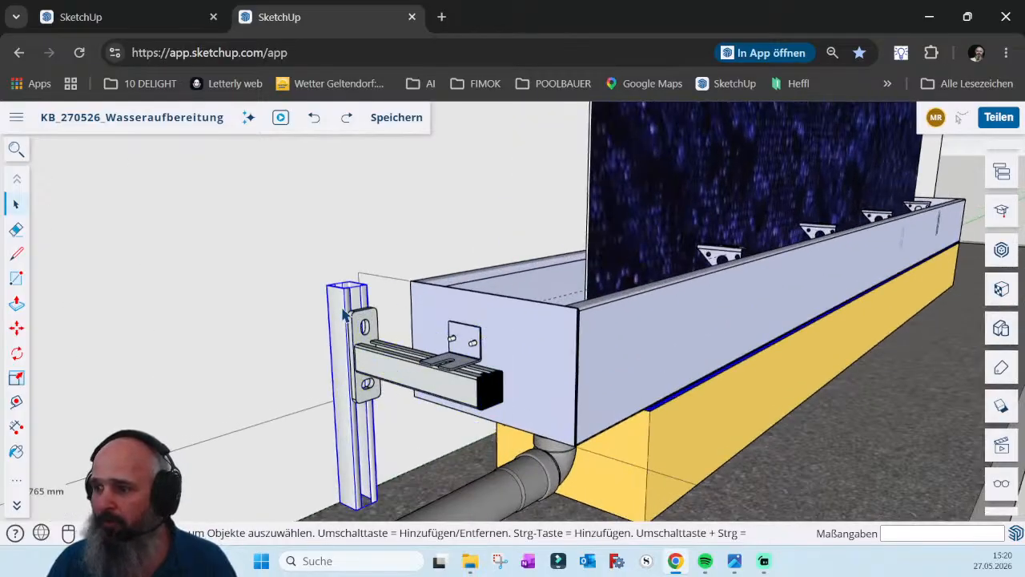
click(396, 372)
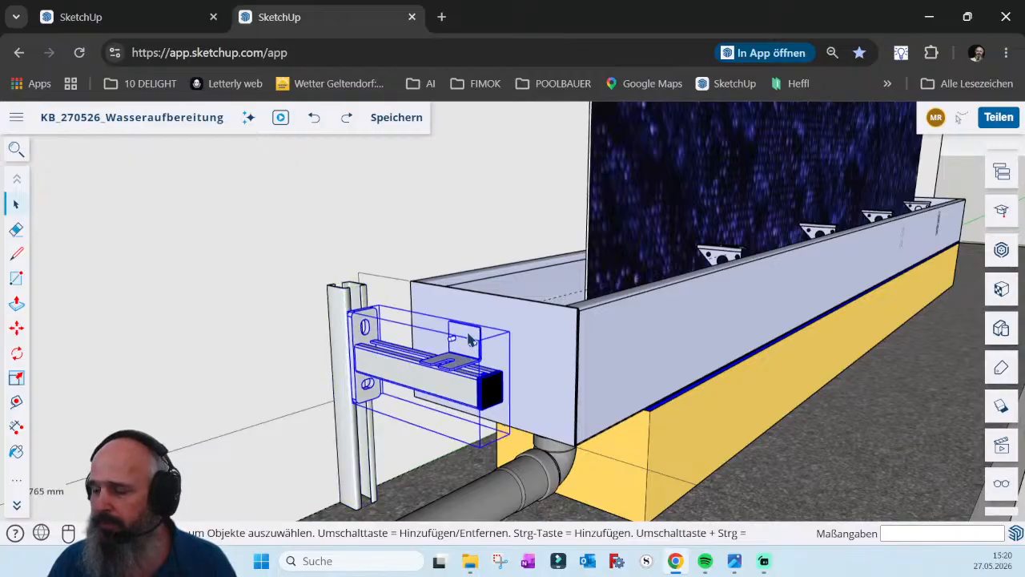
Examine the brackets, threaded rods and wall rails that suspend the water wall's upper beam
scroll(439, 355, down, 2)
scroll(439, 354, down, 5)
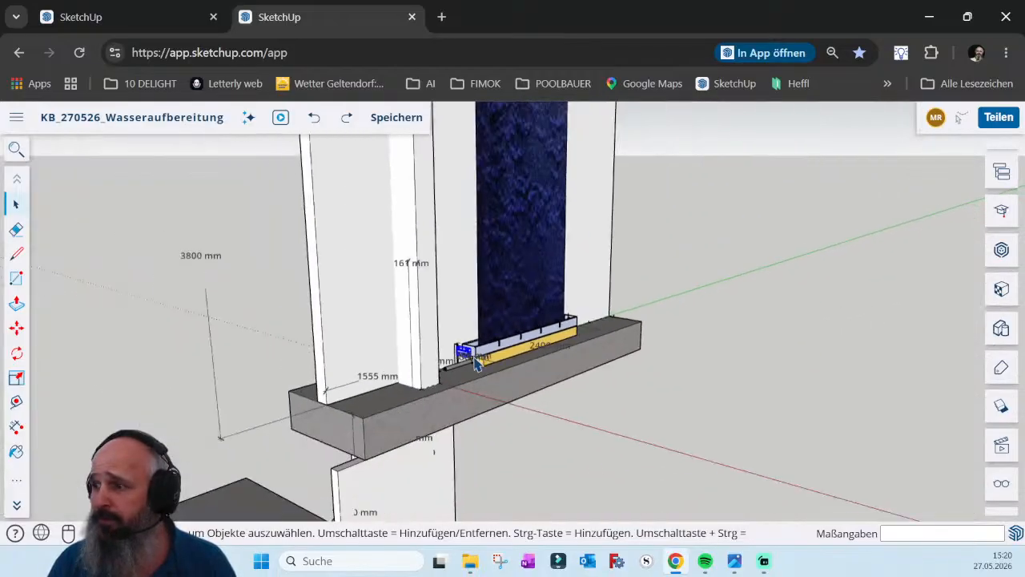
scroll(476, 174, up, 5)
scroll(477, 175, up, 2)
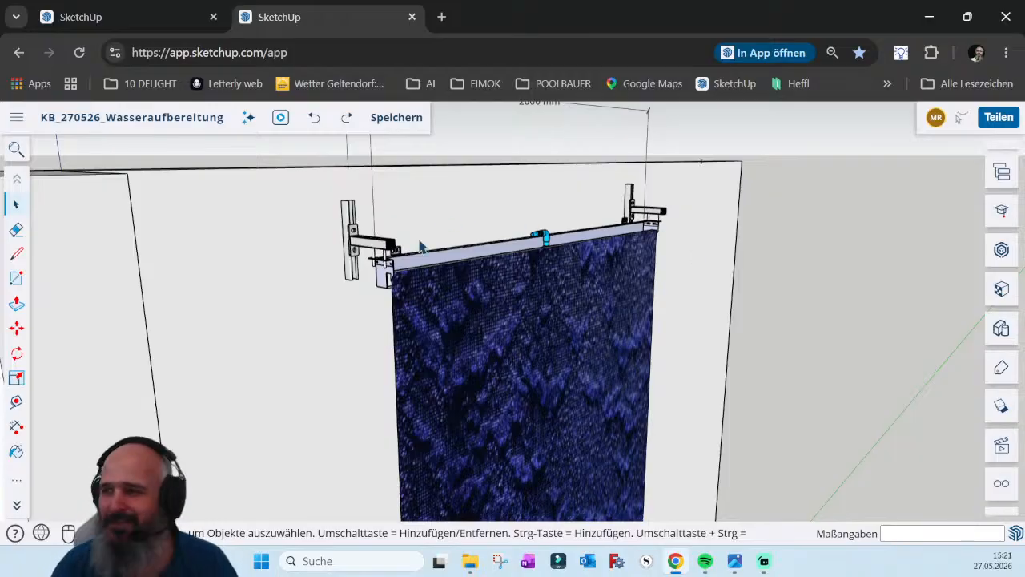
scroll(419, 245, up, 5)
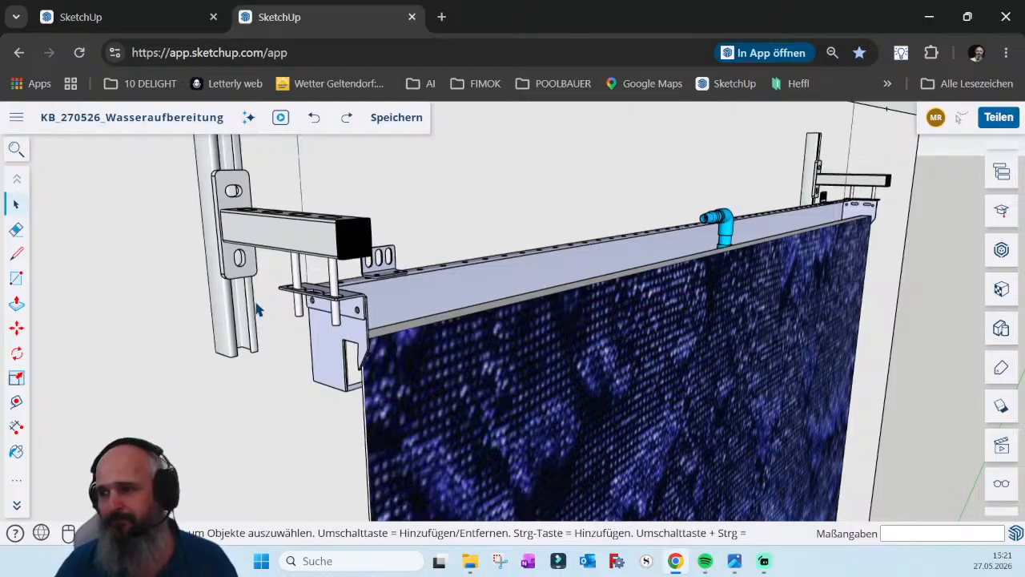
scroll(469, 164, down, 3)
scroll(407, 176, up, 3)
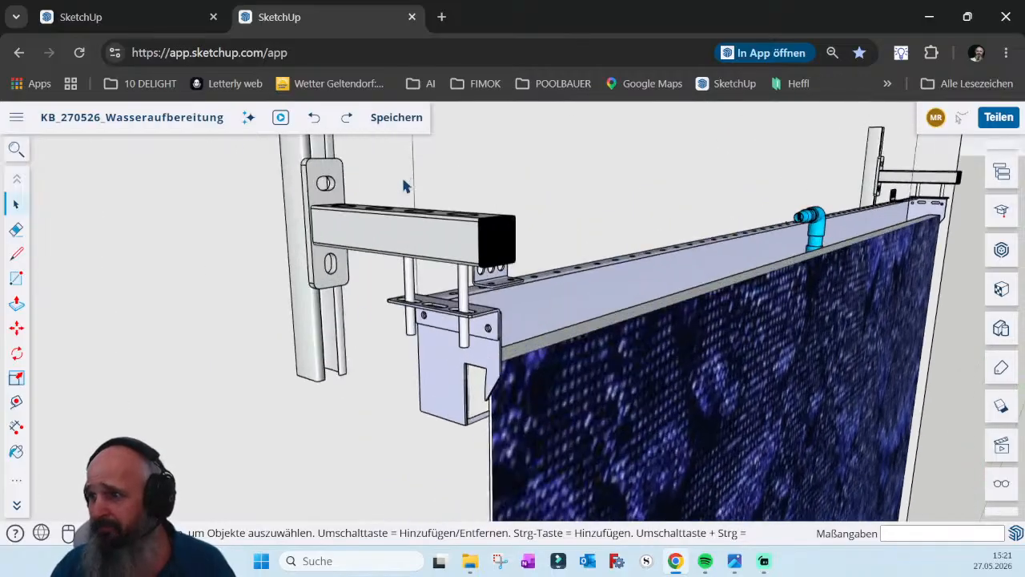
click(323, 336)
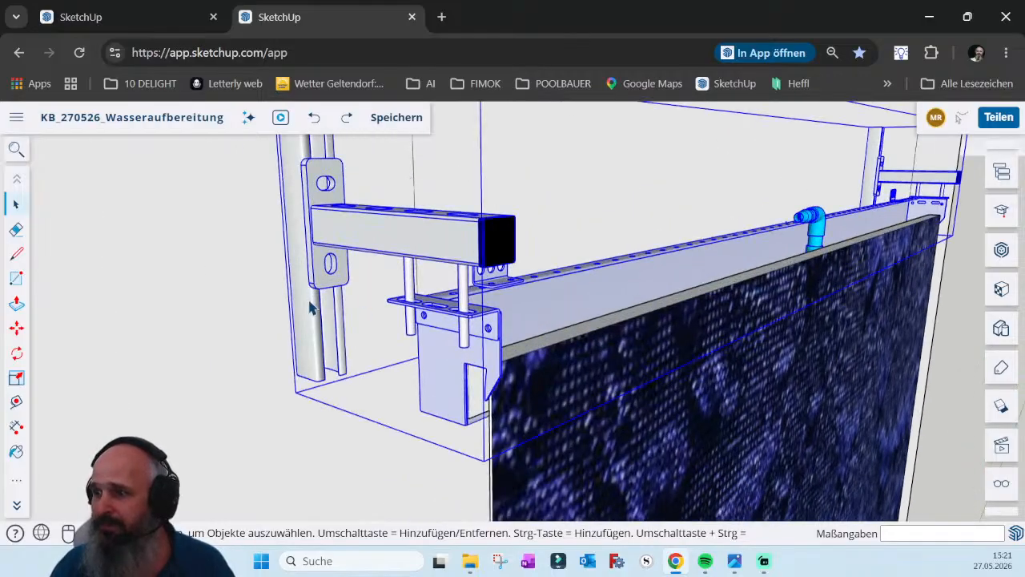
scroll(262, 314, down, 2)
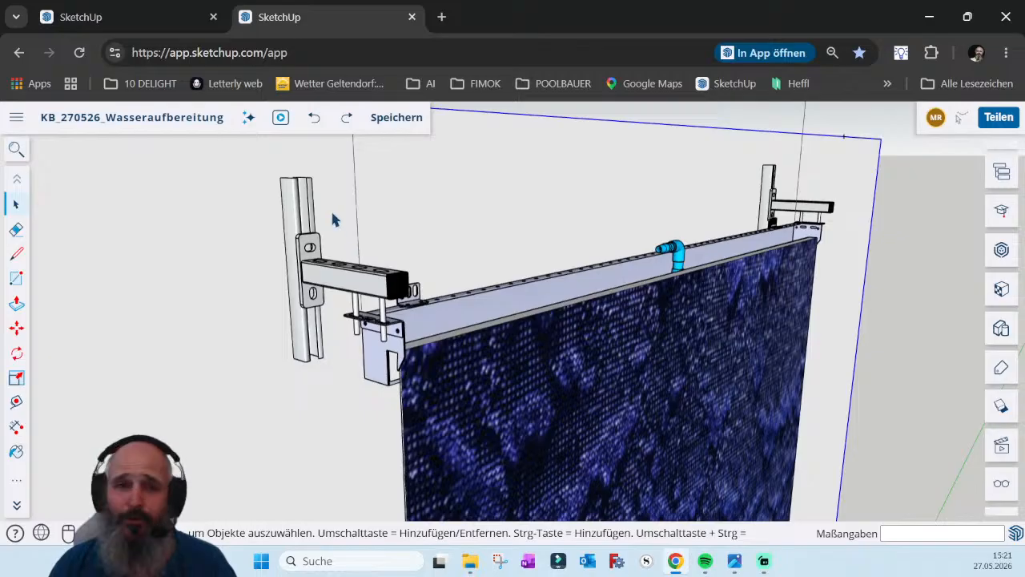
scroll(334, 241, up, 3)
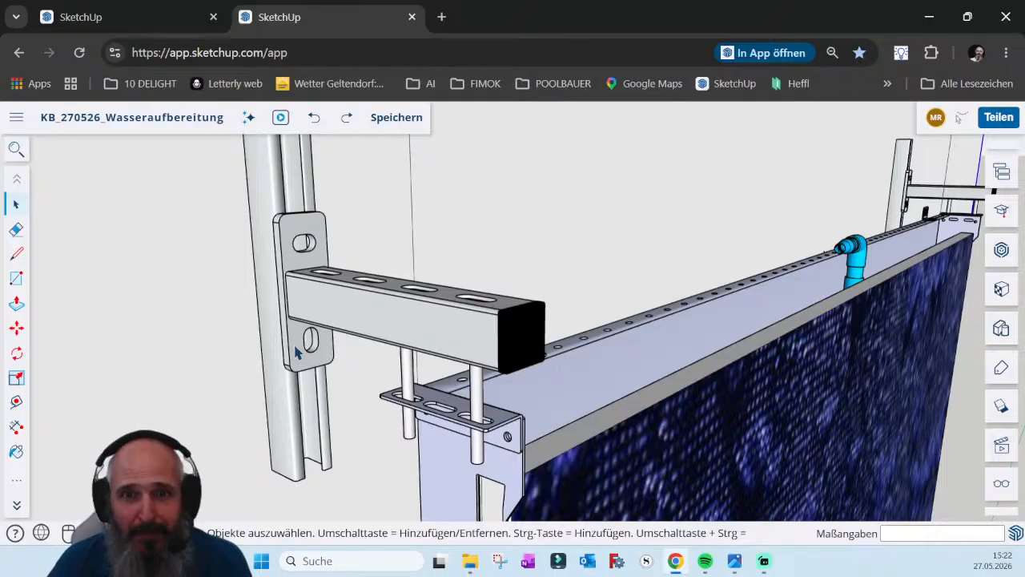
scroll(391, 384, down, 2)
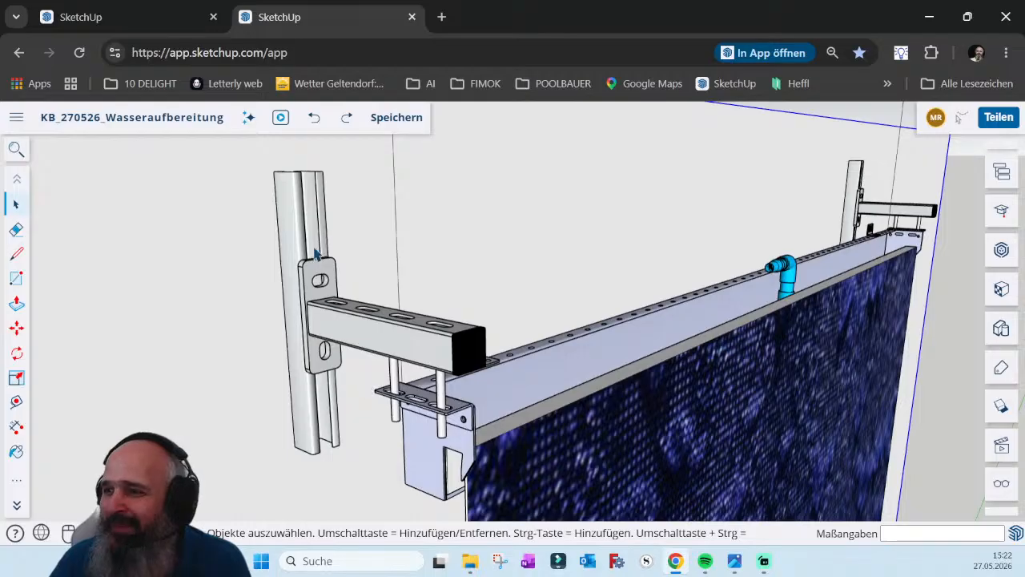
Open the upper mounting group and examine the slotted holes in the wall rail behind the bracket arm
click(303, 226)
double_click(303, 226)
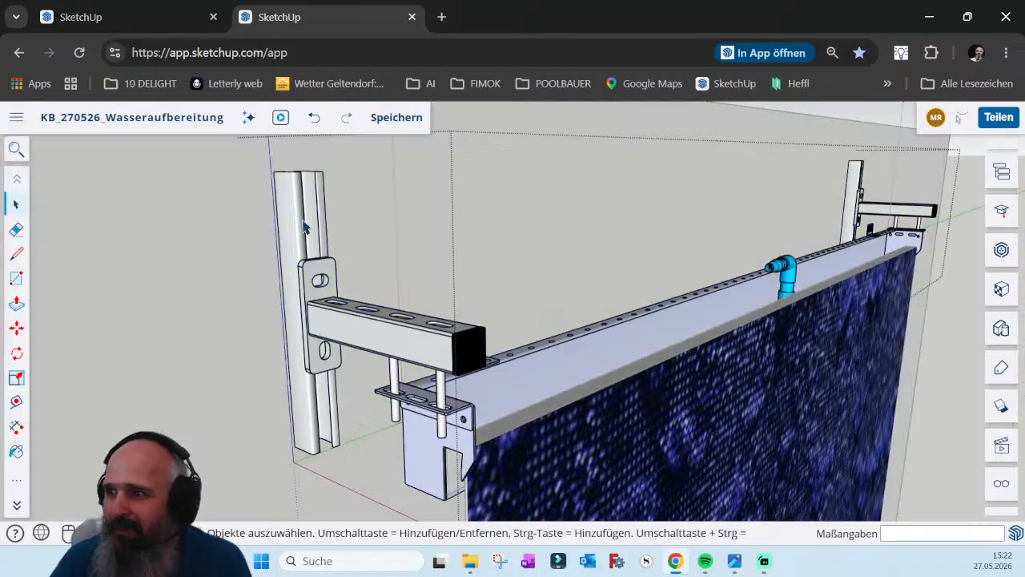
click(305, 228)
middle_drag(306, 227, 196, 222)
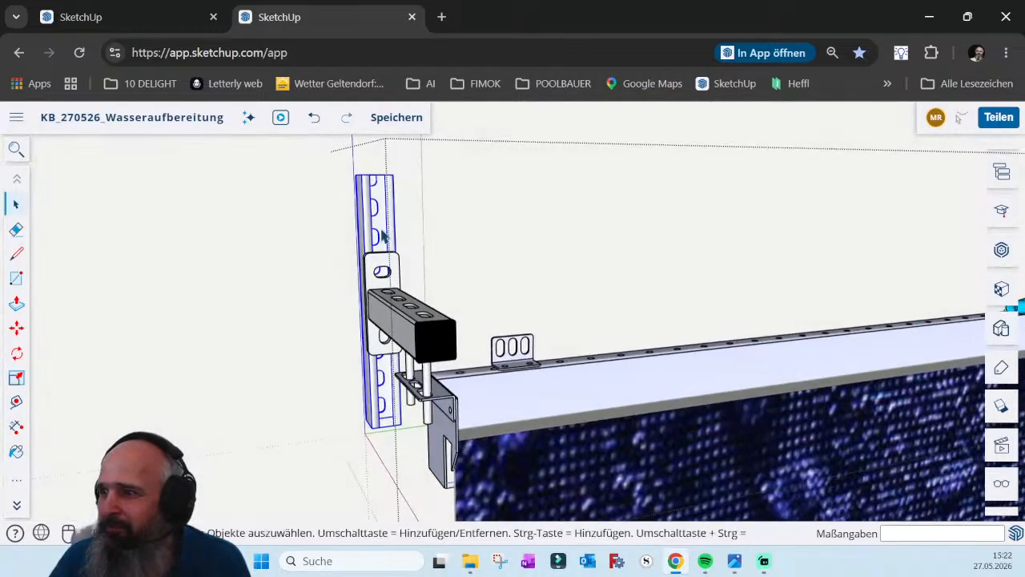
scroll(384, 233, up, 5)
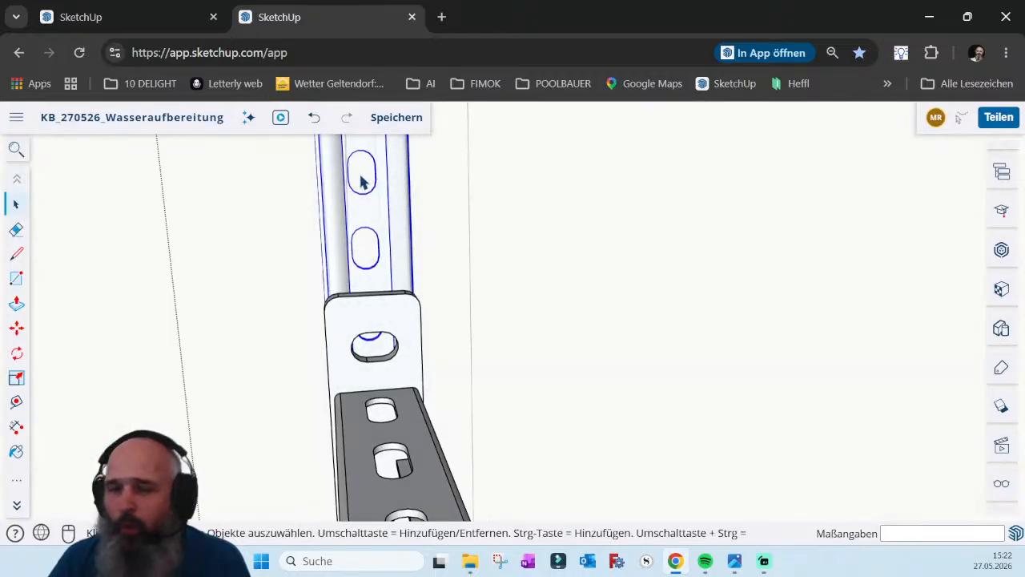
scroll(364, 196, down, 3)
middle_drag(363, 204, 368, 367)
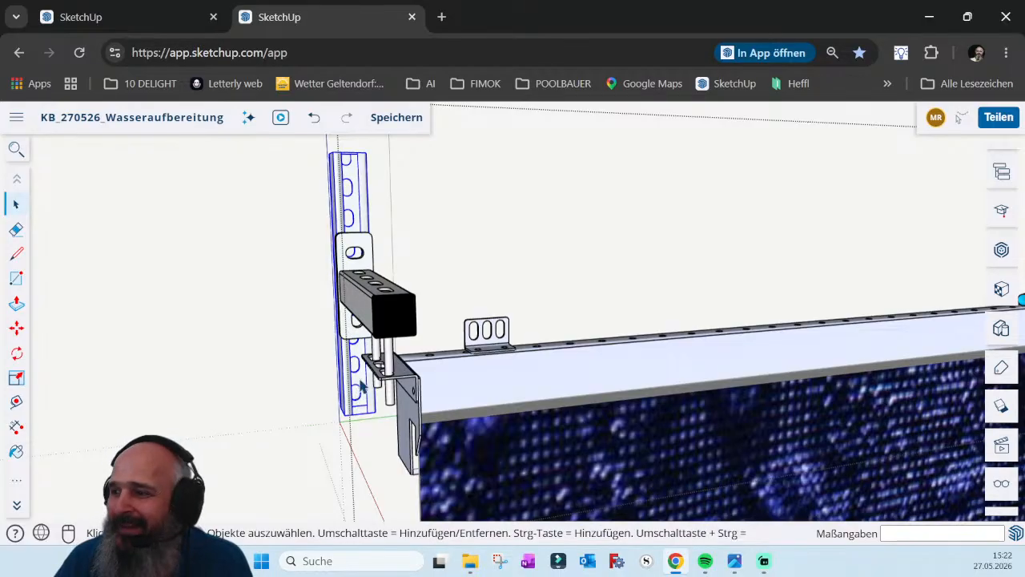
Save the KB_270526_Wasseraufbereitung model
key(ctrl+s)
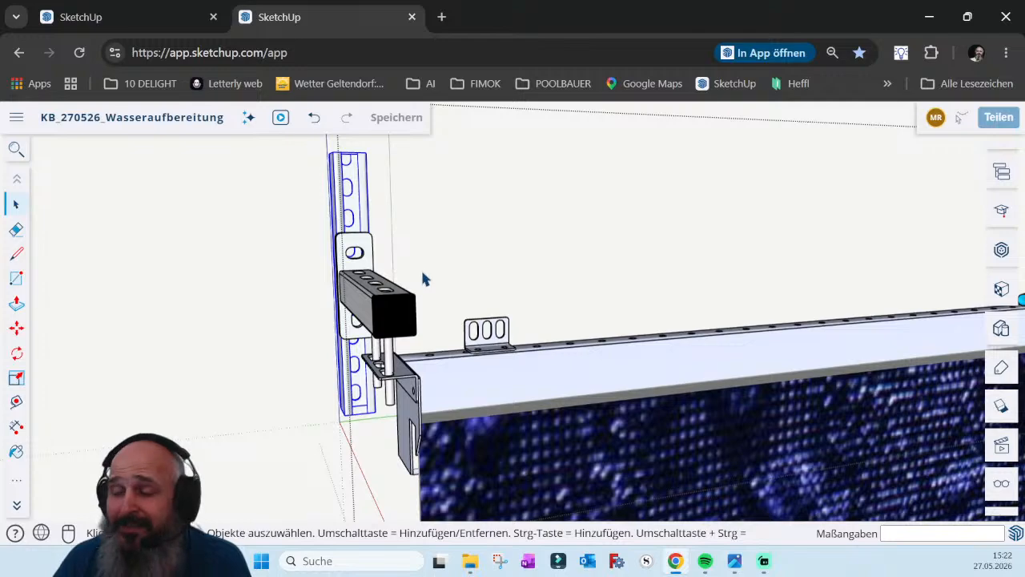
scroll(409, 267, down, 1)
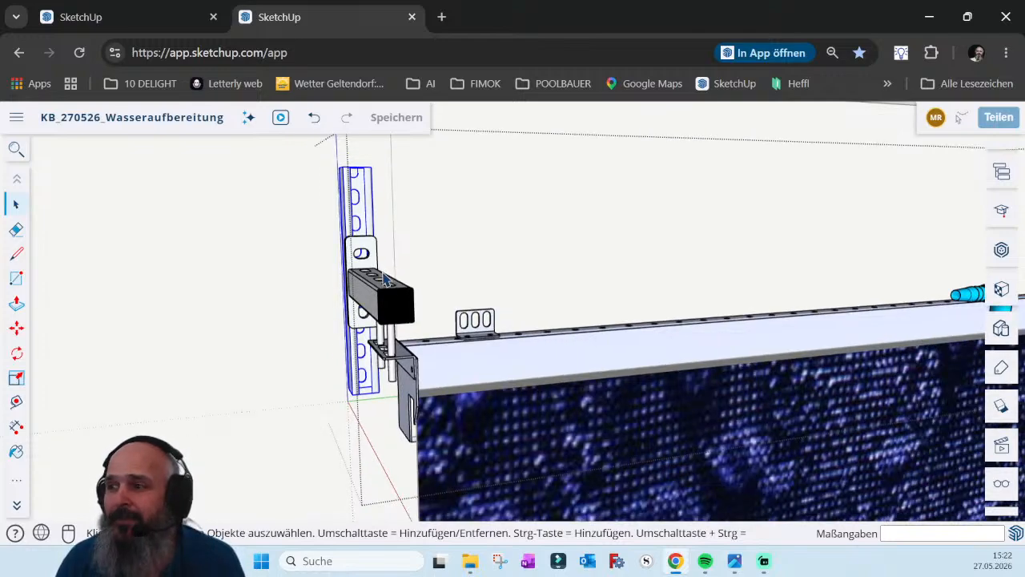
middle_drag(423, 267, 399, 261)
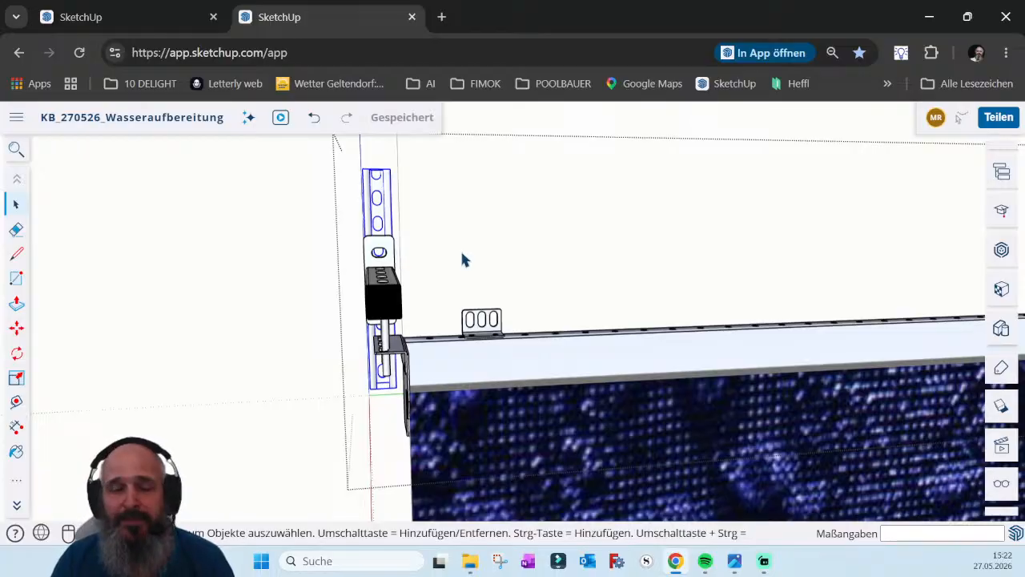
Inspect how the upper beam's bracket assembly attaches to the vertical wall rail, selecting the assembly to distinguish it
middle_drag(419, 275, 518, 252)
scroll(485, 216, up, 3)
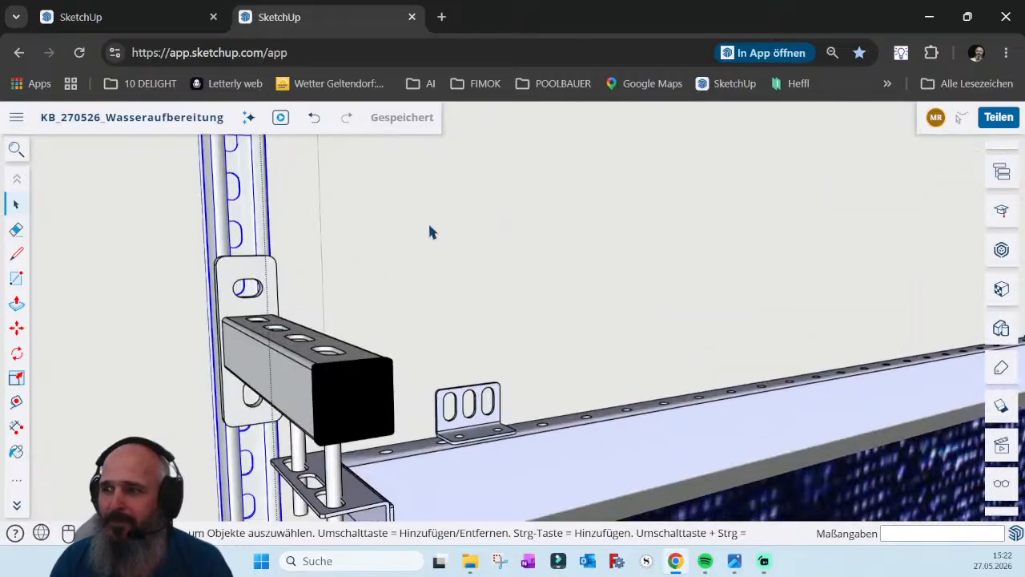
scroll(313, 214, down, 2)
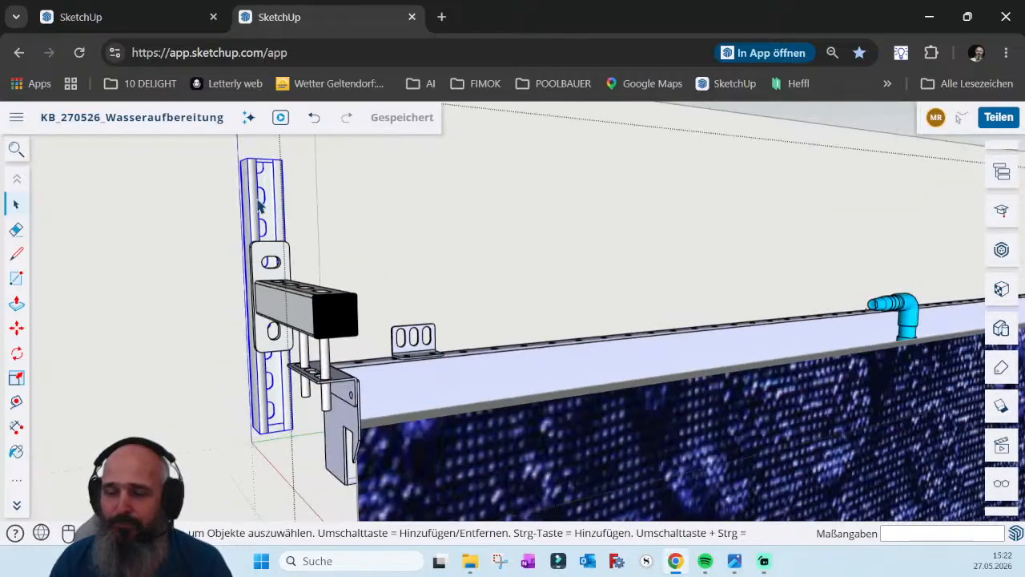
mouse_move(273, 224)
middle_down()
mouse_move(304, 222)
mouse_move(272, 226)
middle_up()
click(302, 307)
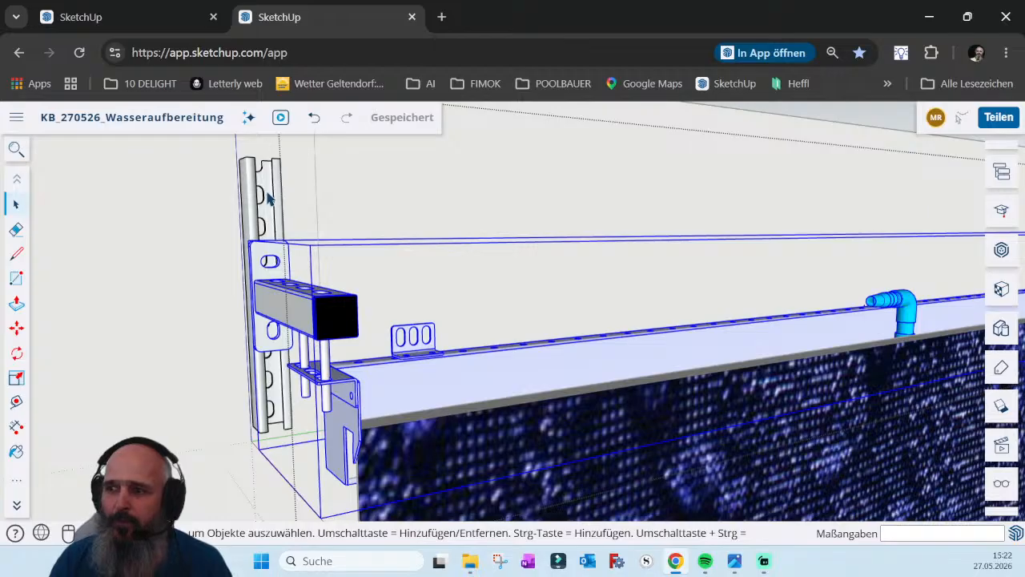
scroll(258, 312, down, 2)
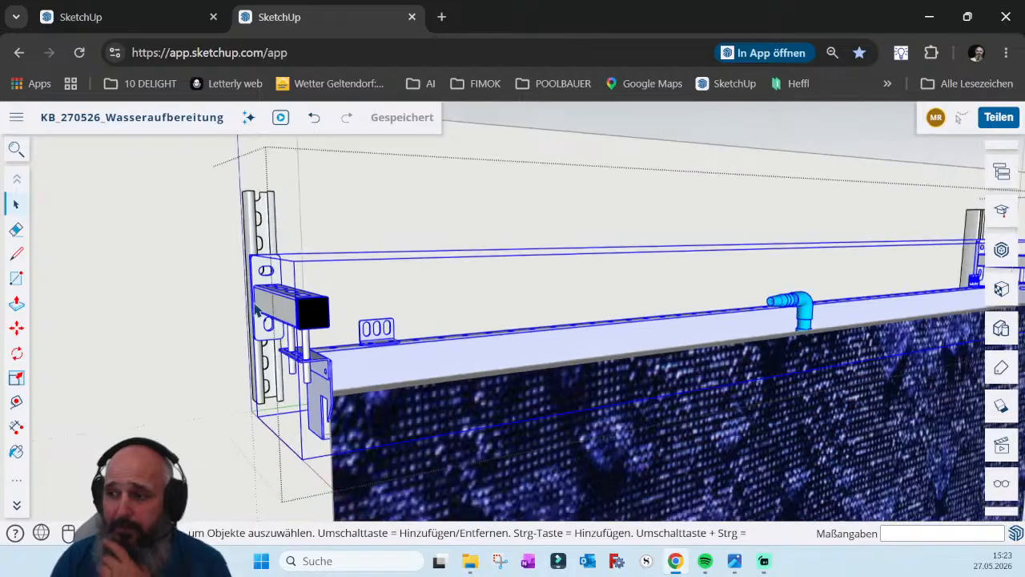
middle_drag(258, 312, 354, 300)
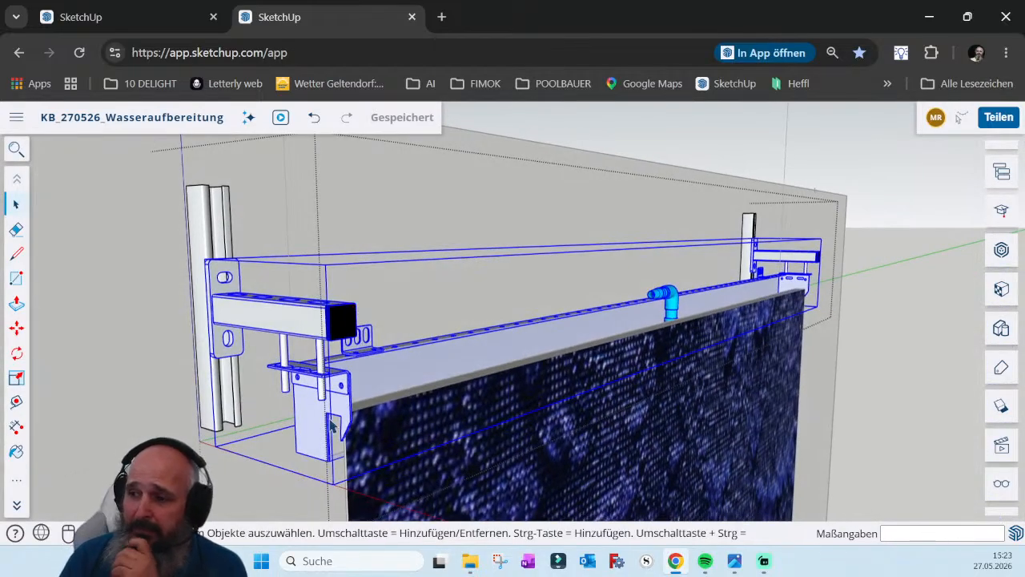
Return to the catch basin and review its end bracket in relation to the drain pipe and yellow base
scroll(332, 193, down, 6)
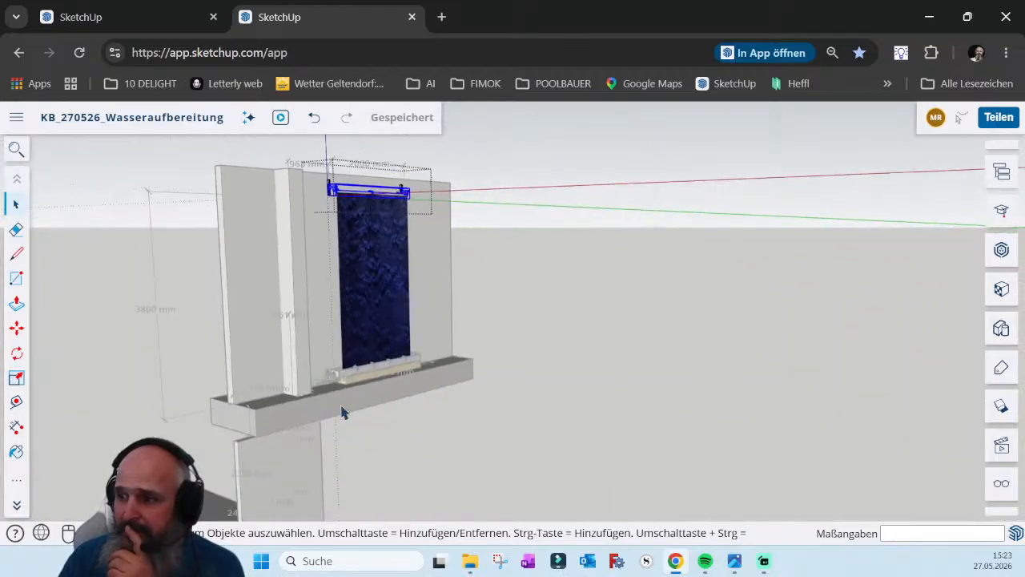
scroll(440, 463, up, 8)
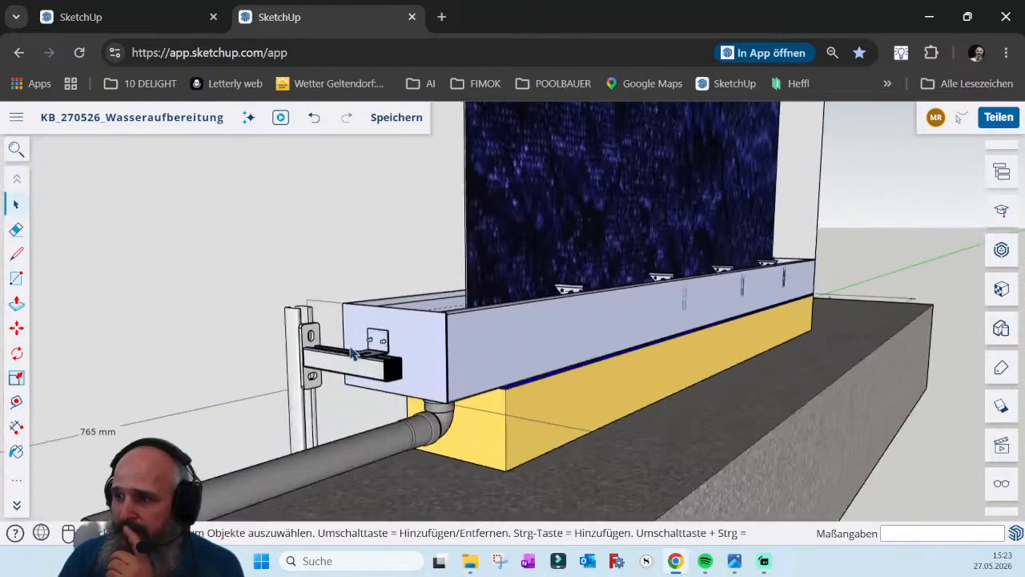
scroll(430, 316, down, 2)
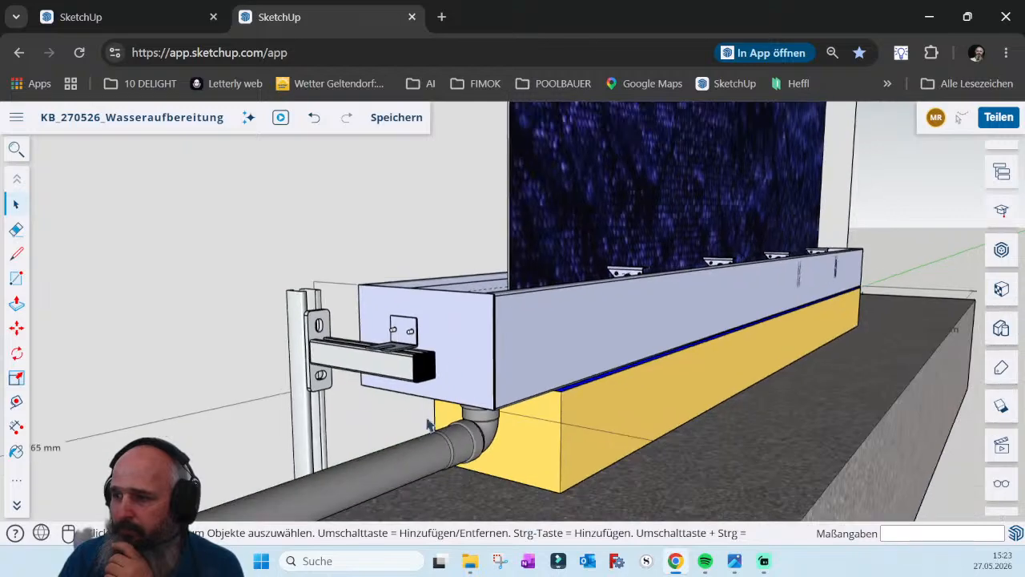
scroll(438, 341, down, 2)
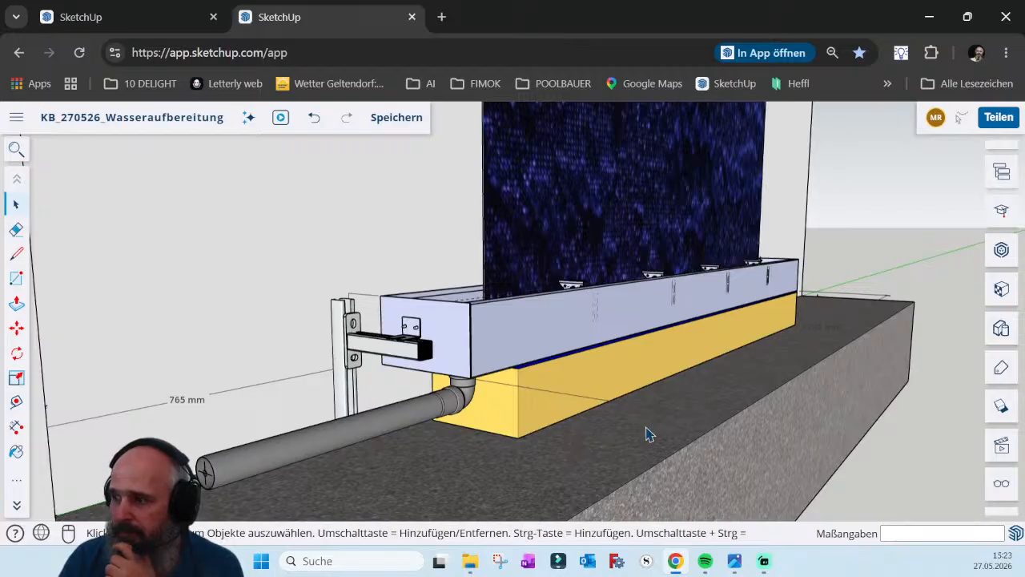
scroll(364, 398, up, 1)
scroll(364, 398, up, 1)
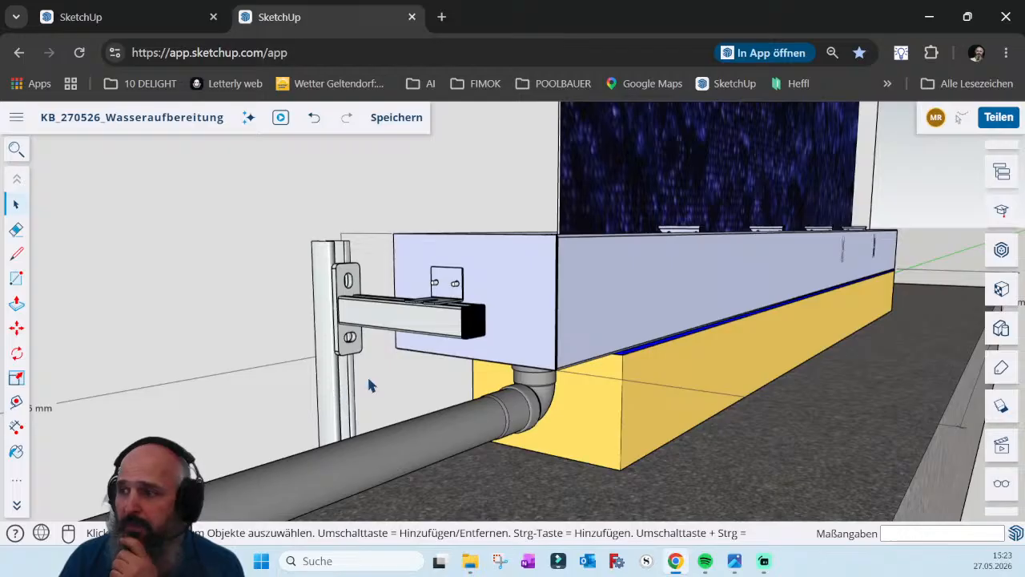
Examine the angle plate joining the catch basin to its bracket arm and wall rail from several angles
middle_drag(370, 385, 284, 410)
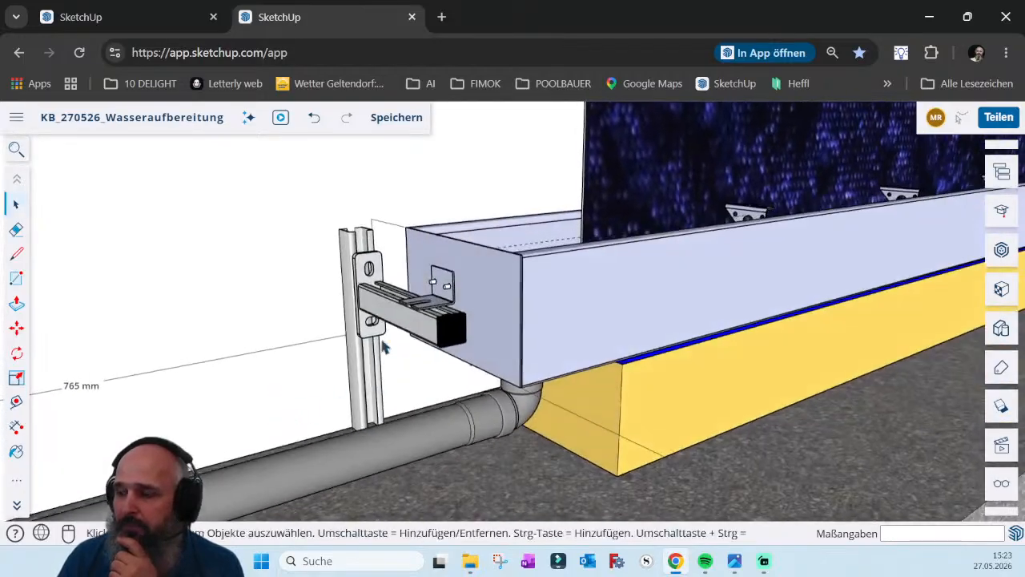
scroll(459, 362, up, 2)
middle_drag(460, 362, 339, 373)
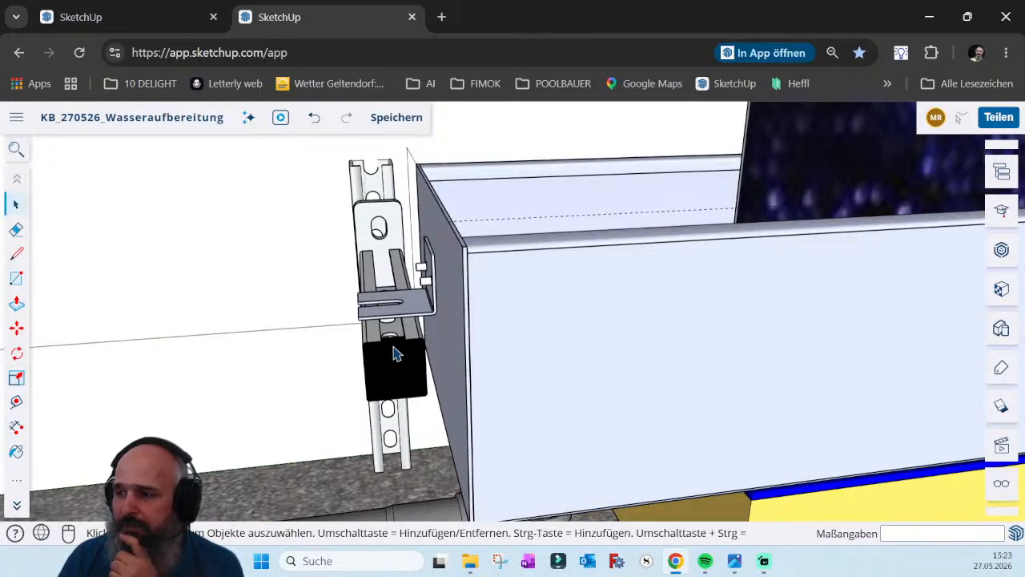
scroll(384, 328, down, 2)
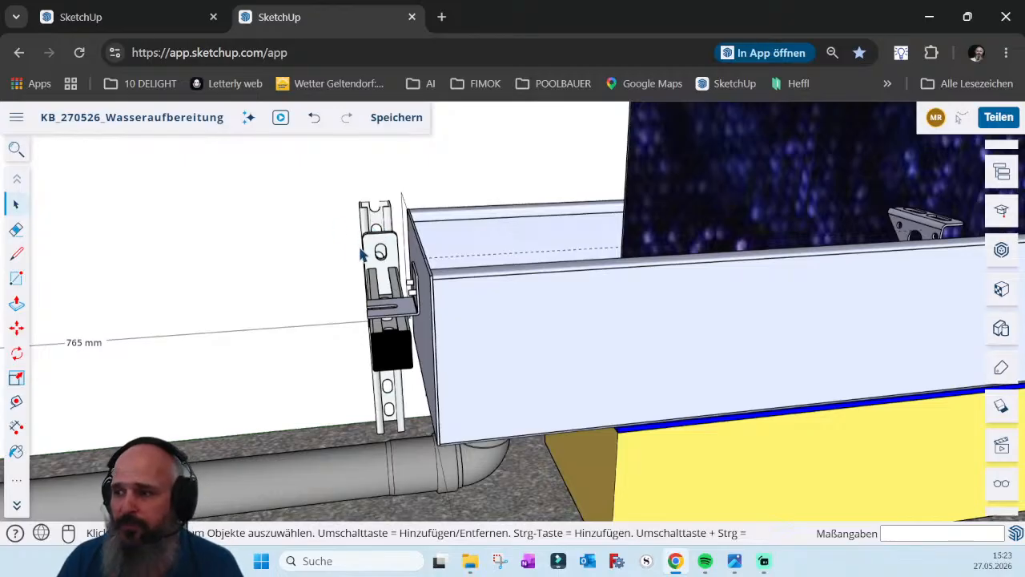
middle_drag(368, 252, 456, 320)
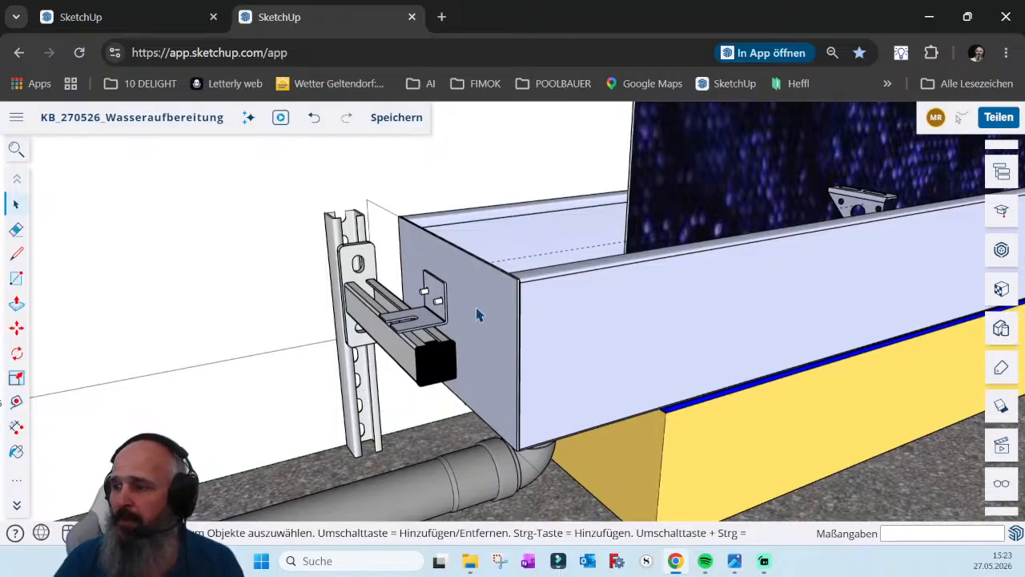
scroll(496, 296, down, 1)
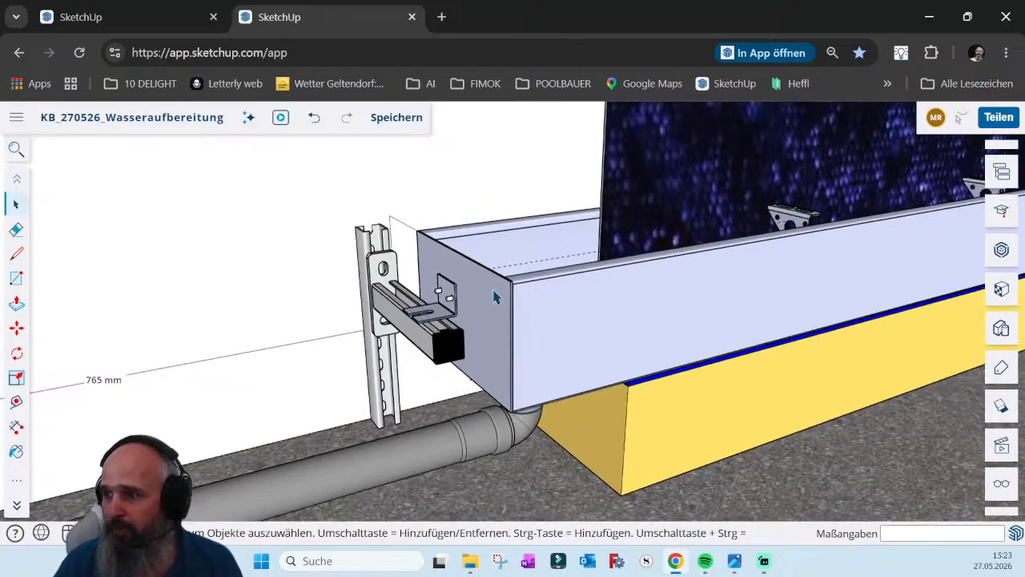
middle_drag(493, 297, 568, 303)
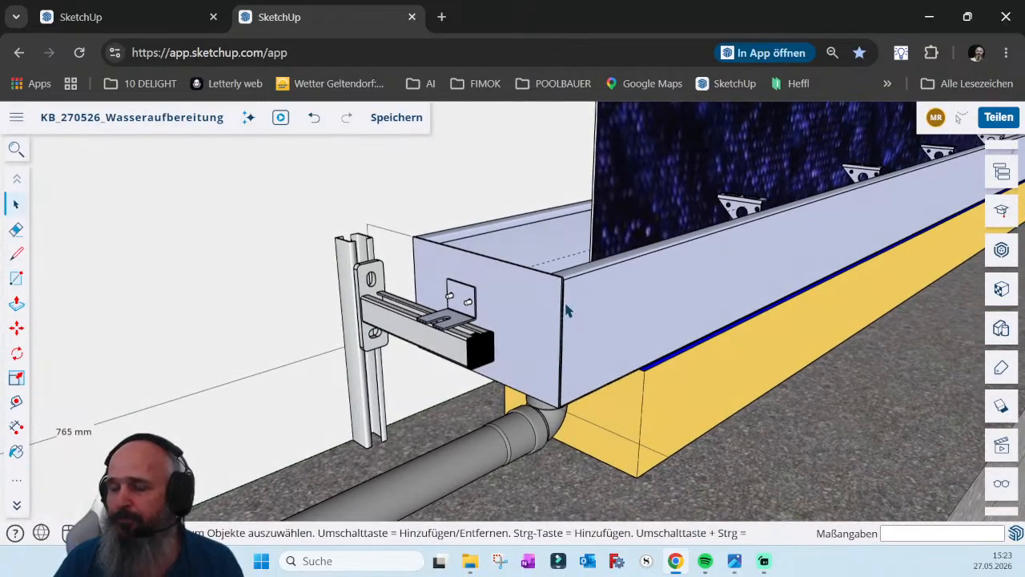
Review the catch basin's end bracket from the end and front, and its place within the overall water wall
scroll(529, 328, down, 1)
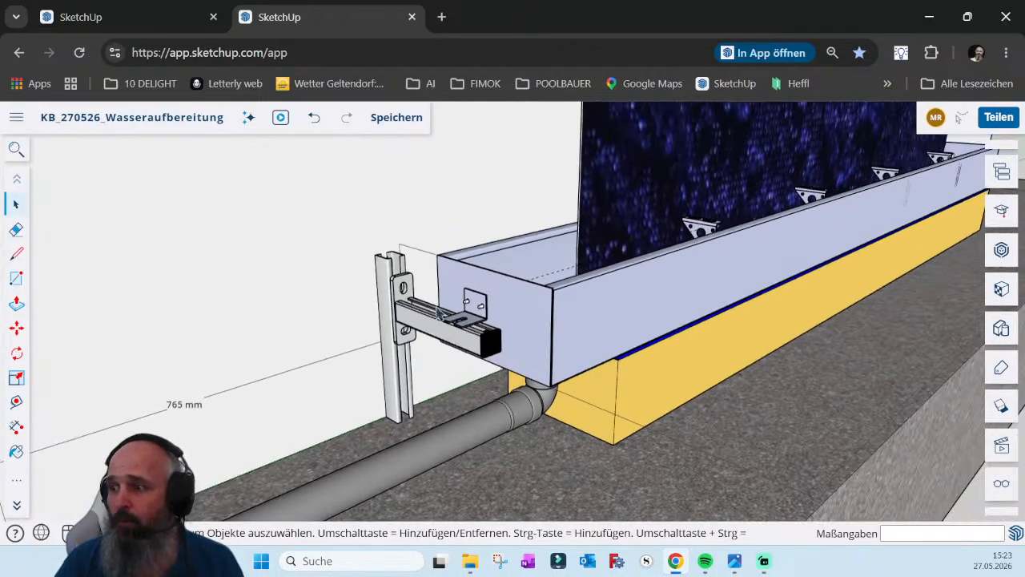
middle_drag(441, 313, 551, 317)
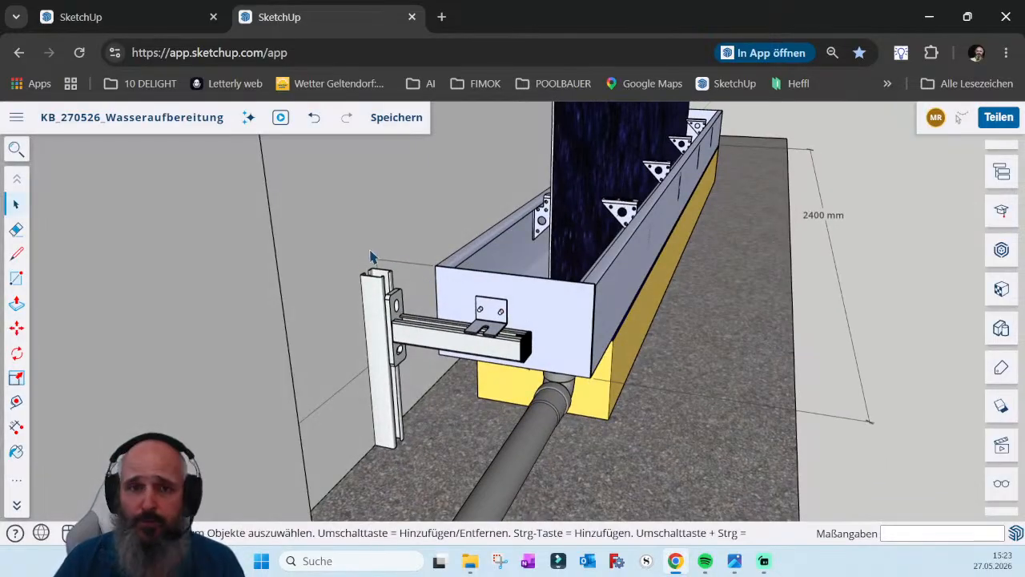
middle_drag(512, 318, 481, 341)
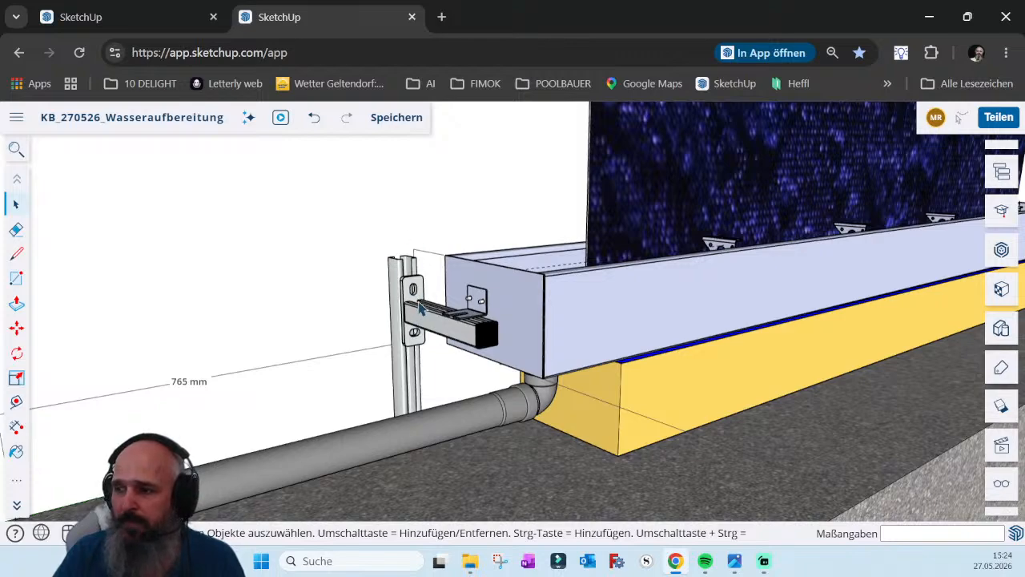
middle_drag(481, 353, 464, 322)
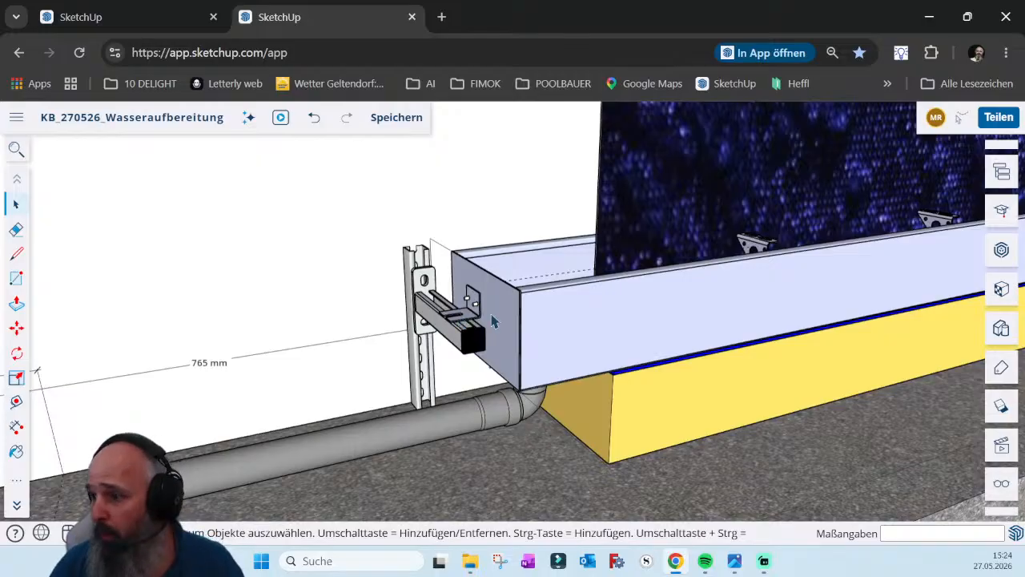
scroll(267, 297, down, 5)
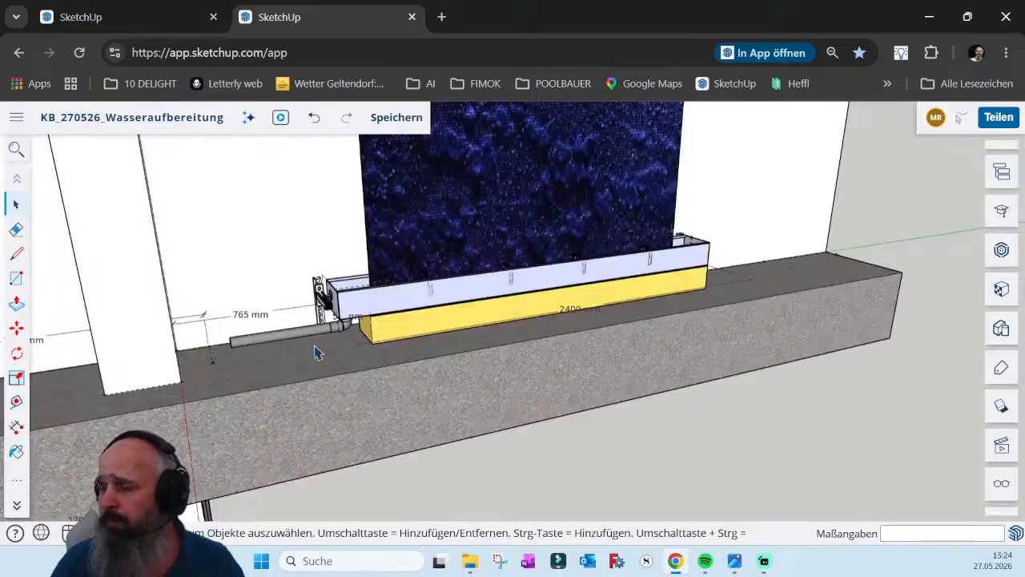
scroll(318, 352, down, 4)
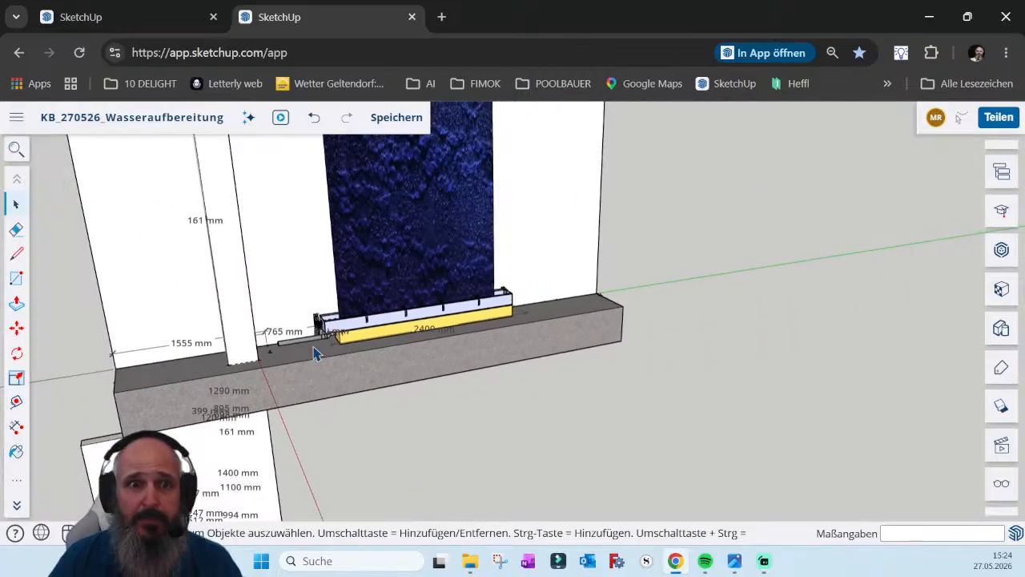
scroll(318, 374, down, 5)
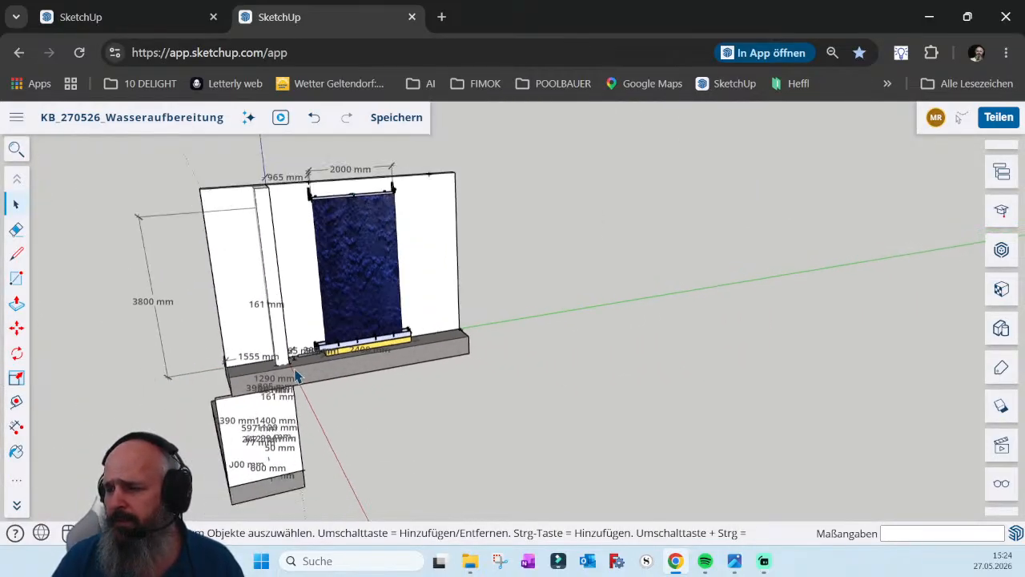
mouse_move(296, 375)
middle_down()
mouse_move(444, 318)
mouse_move(437, 312)
middle_up()
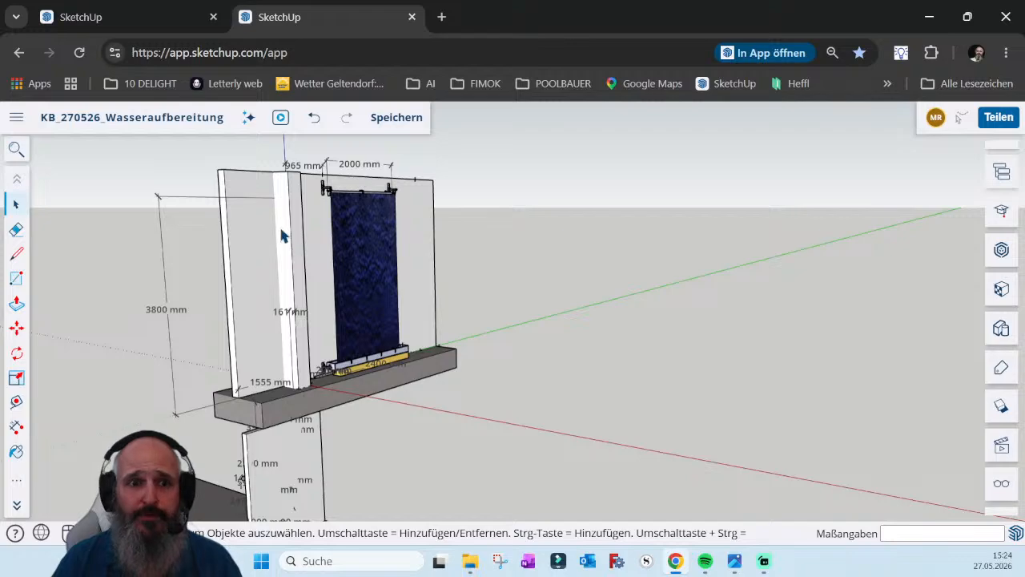
Hide the group containing the tank, shelf and equipment in the lower room
scroll(356, 250, down, 3)
middle_drag(312, 404, 424, 493)
scroll(424, 481, up, 5)
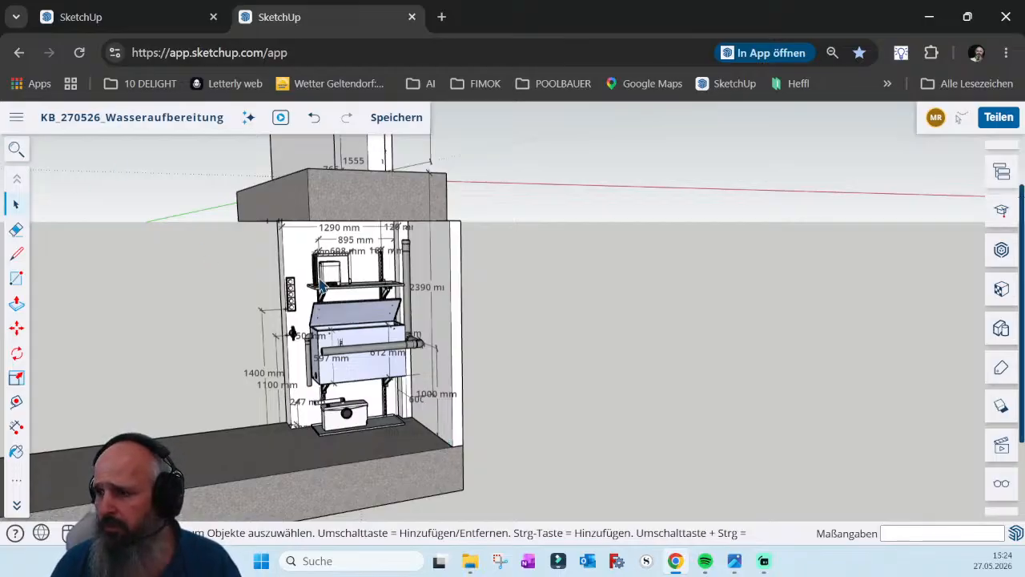
scroll(377, 360, up, 3)
click(377, 361)
right_click(384, 368)
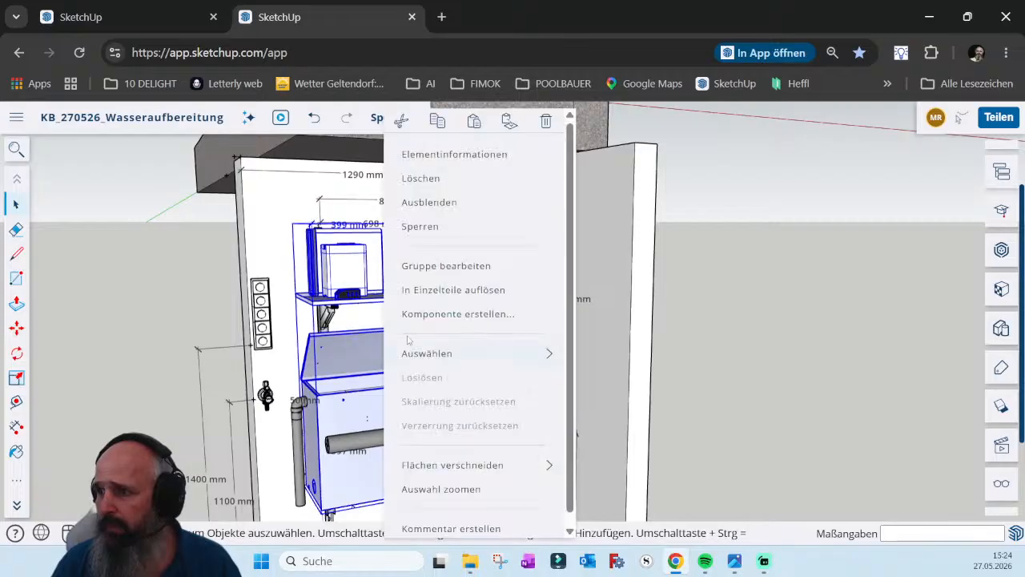
click(434, 205)
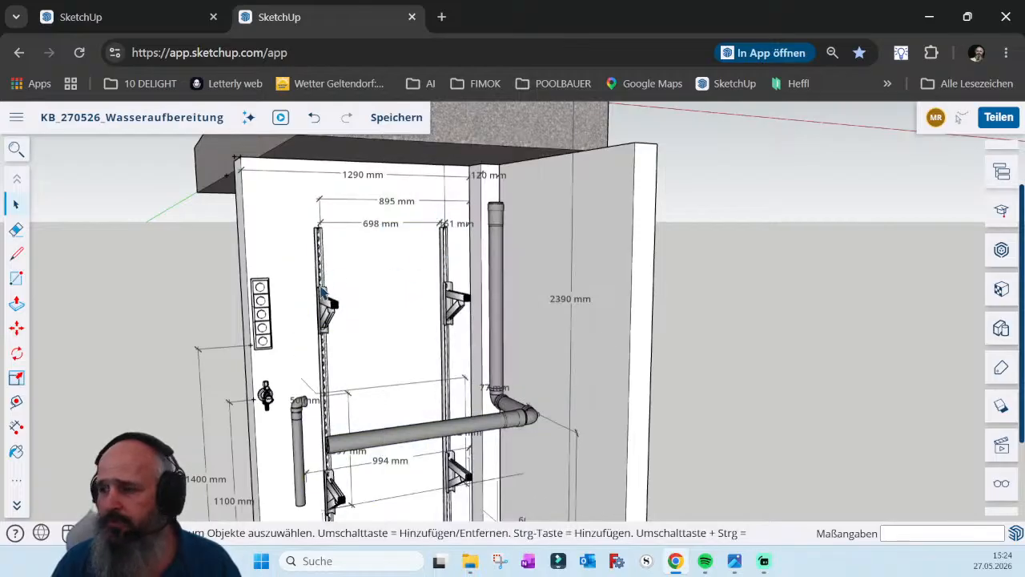
Examine the exposed drain pipes, vertical rails and bracket arms on the lower room's back wall
scroll(339, 277, down, 2)
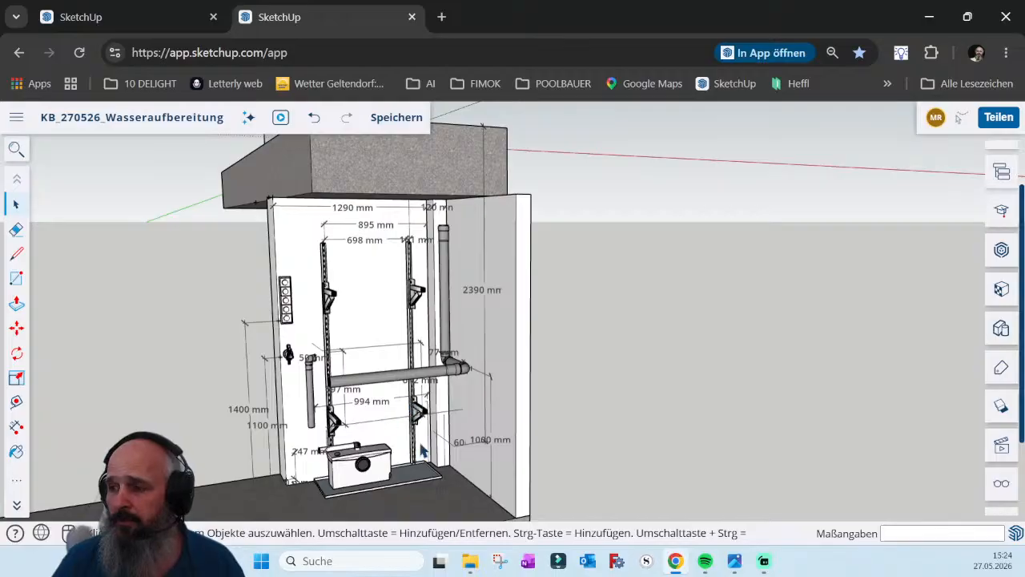
mouse_move(414, 408)
middle_down()
mouse_move(365, 393)
mouse_move(396, 410)
middle_up()
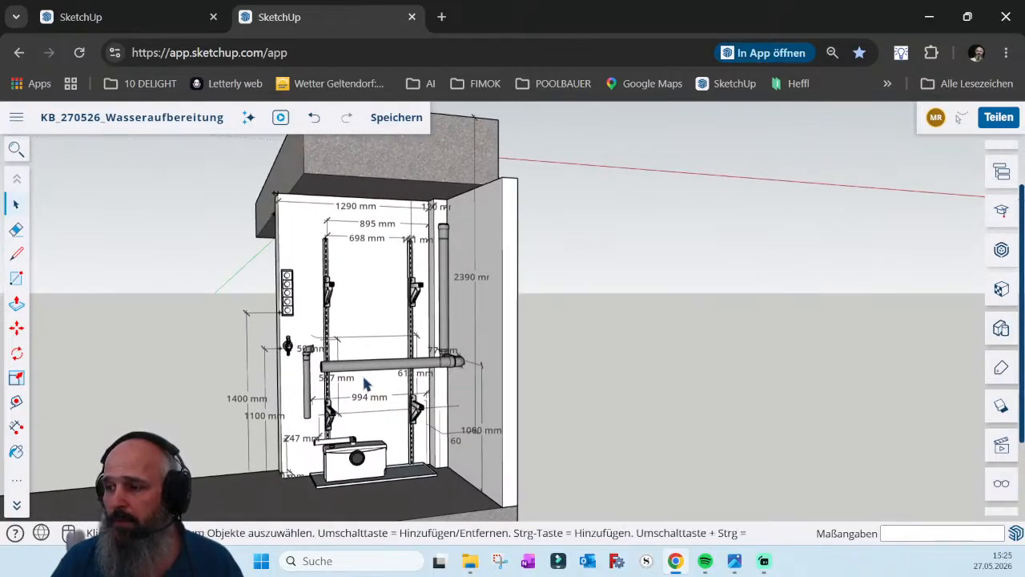
scroll(372, 393, up, 3)
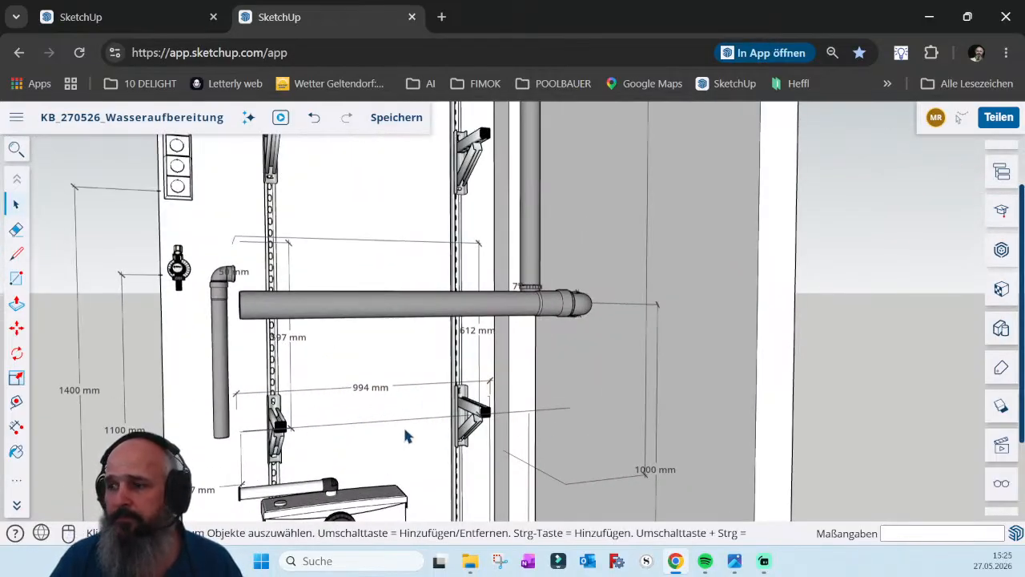
scroll(402, 432, down, 2)
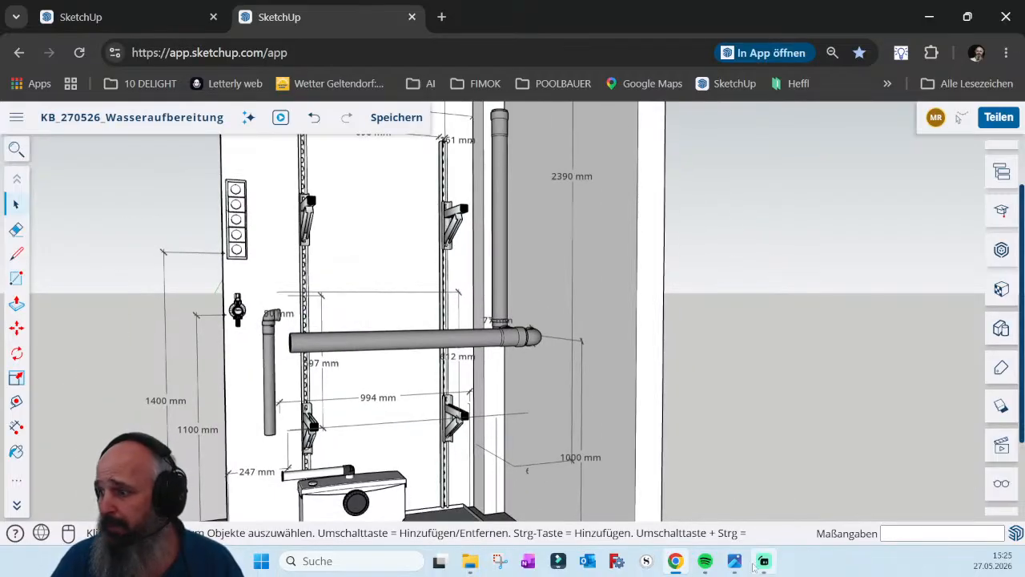
Check the brick cellar photo WhatsApp Image 2026-05-26 at 13.29.31.jpeg in the image viewer and return to the SketchUp model
mouse_move(735, 566)
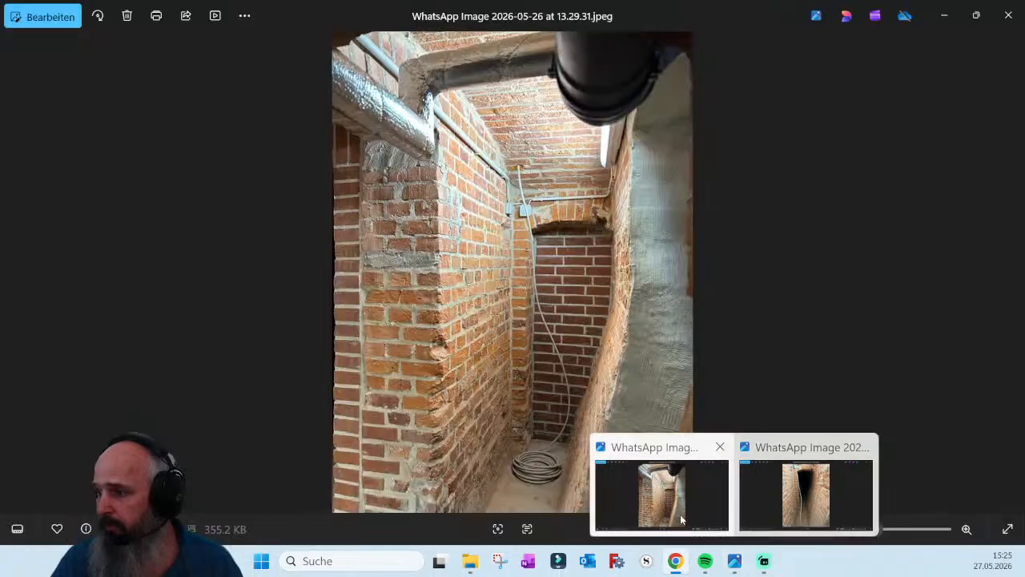
click(680, 514)
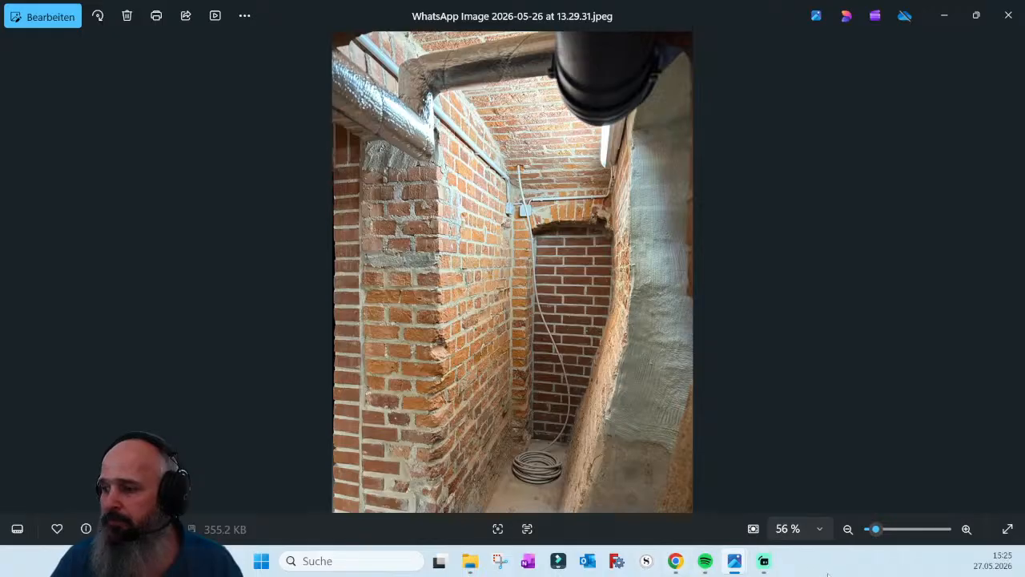
mouse_move(671, 565)
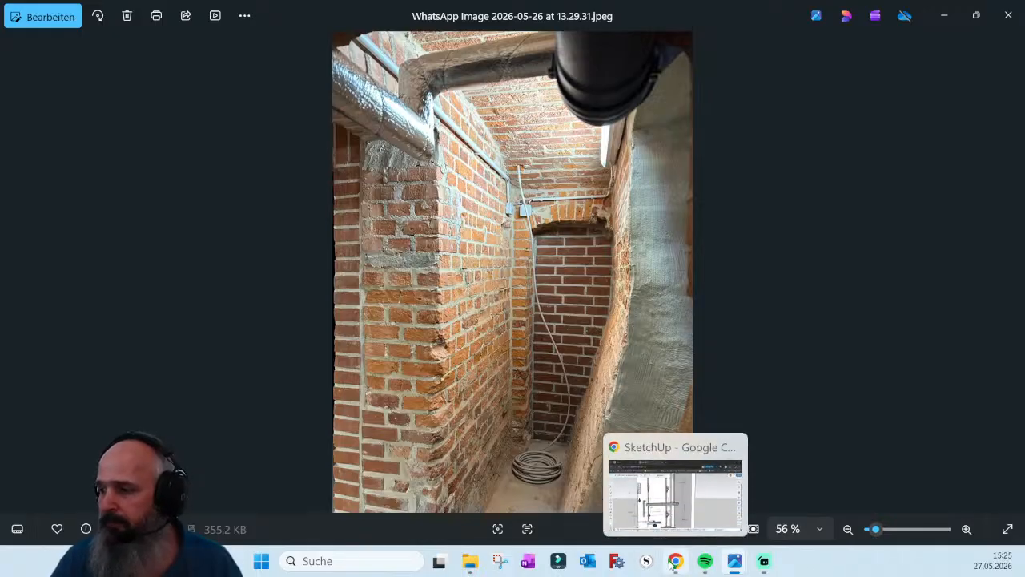
click(672, 504)
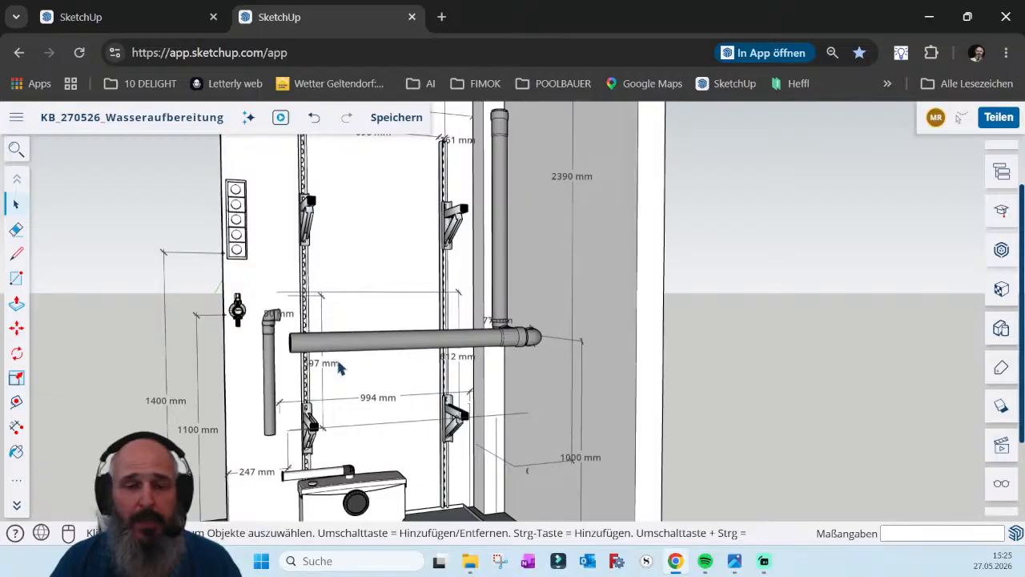
Review the lower room's rails and pipe run, and unhide all hidden objects
scroll(282, 340, down, 2)
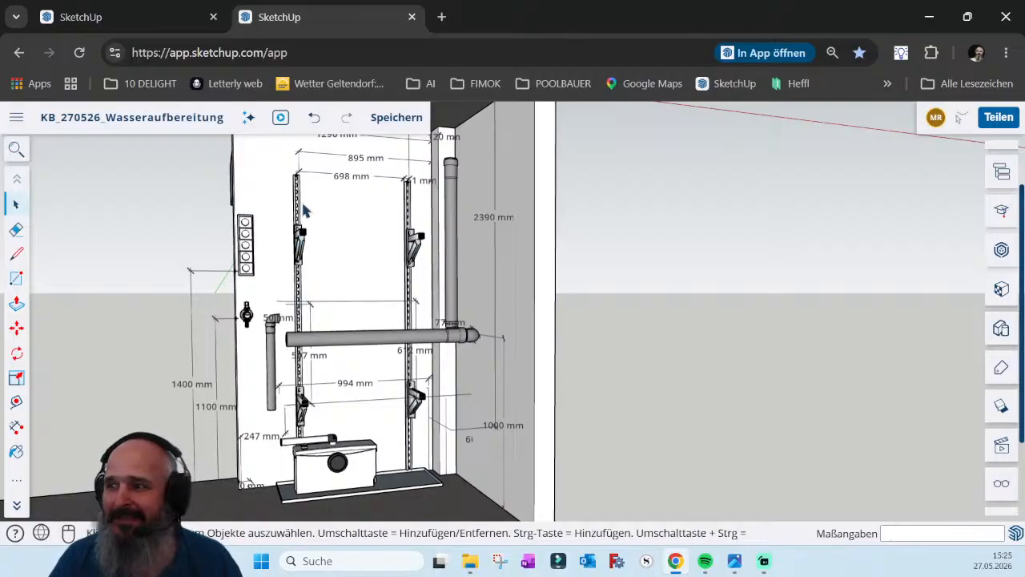
scroll(369, 223, up, 3)
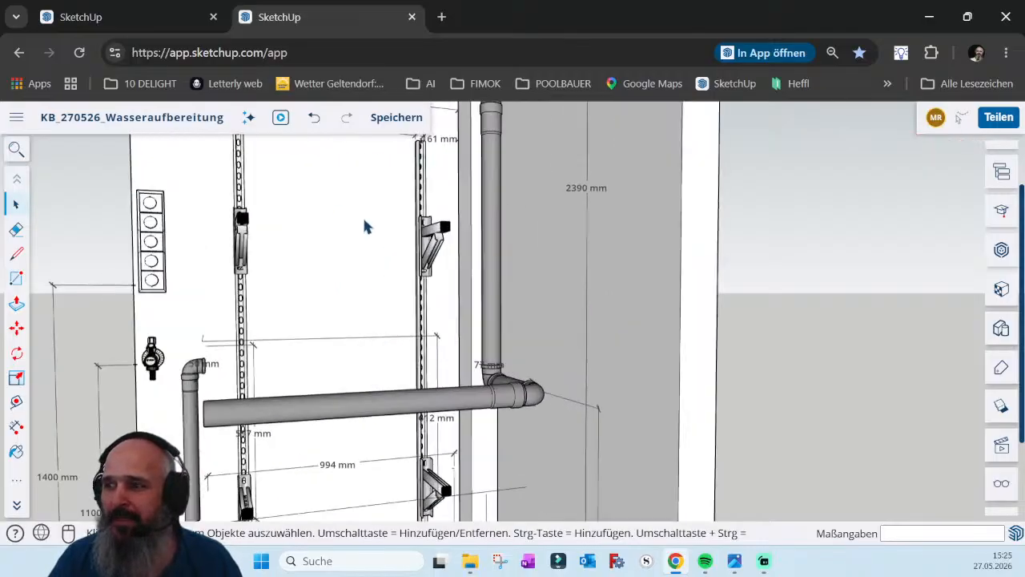
scroll(245, 312, down, 2)
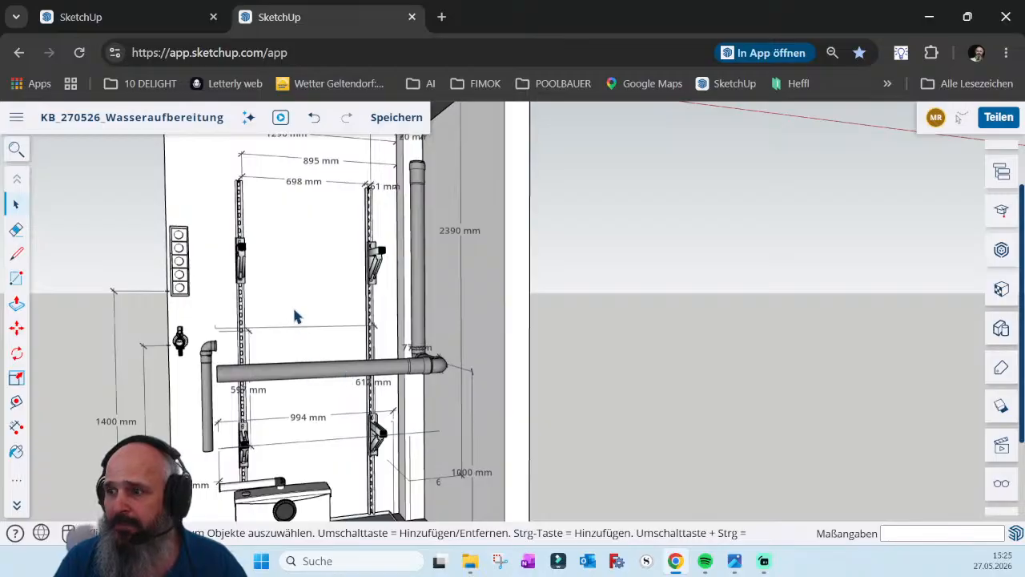
scroll(293, 308, down, 3)
middle_drag(294, 308, 295, 329)
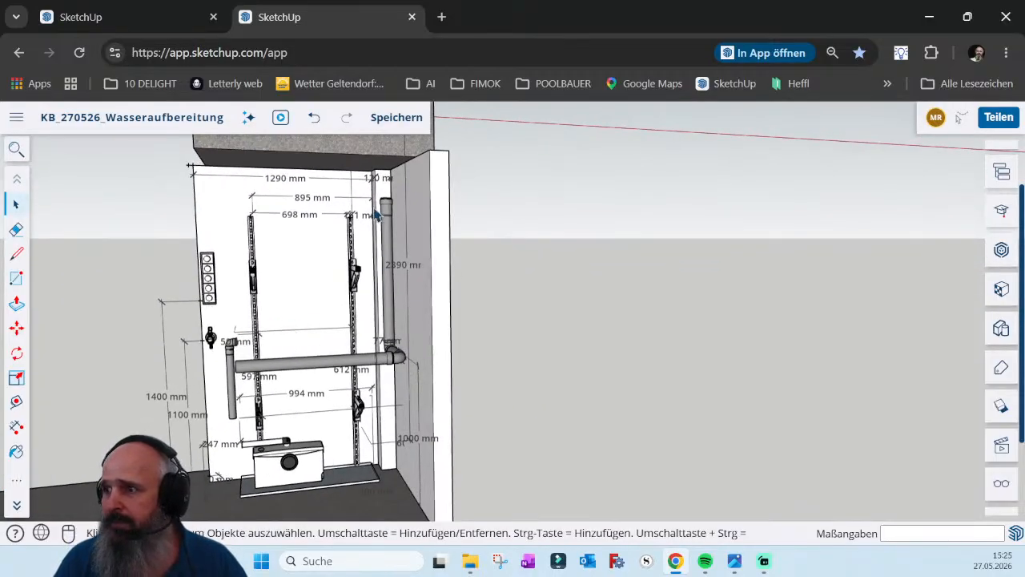
click(1001, 483)
click(808, 353)
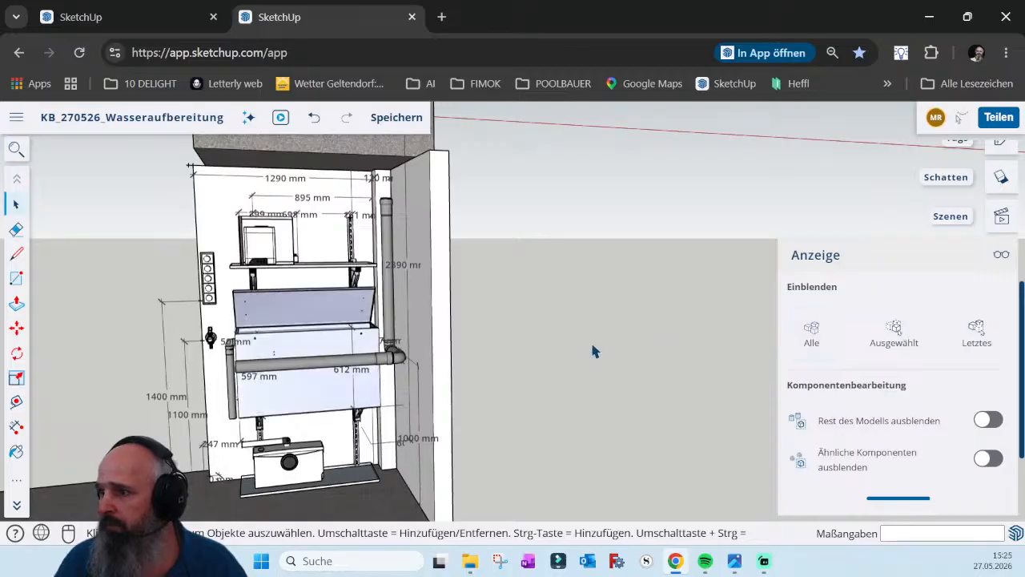
Review both levels of the installation and the water wall's upper suspension beam, and save the model
scroll(544, 332, down, 1)
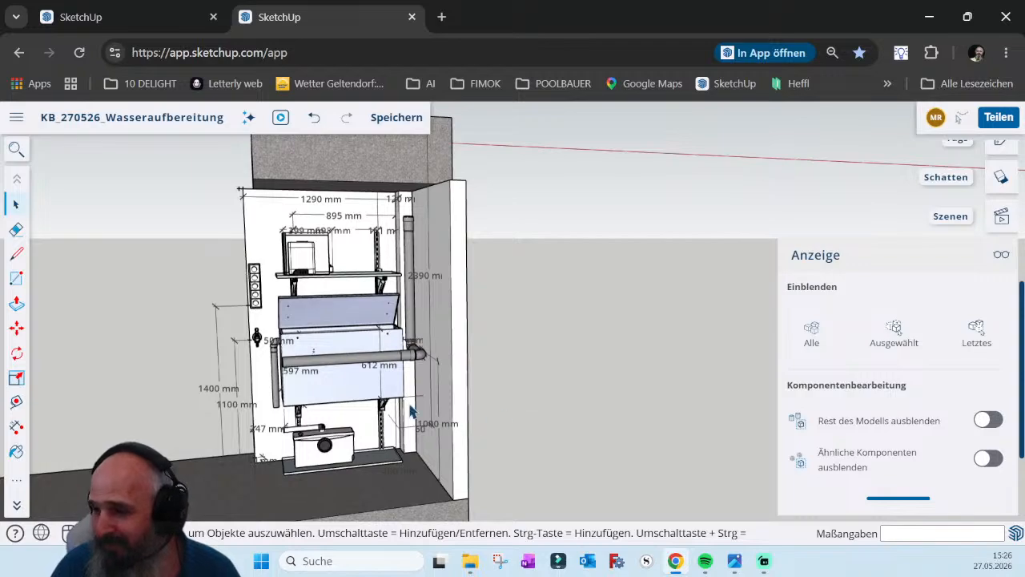
scroll(413, 410, down, 3)
middle_drag(490, 323, 306, 355)
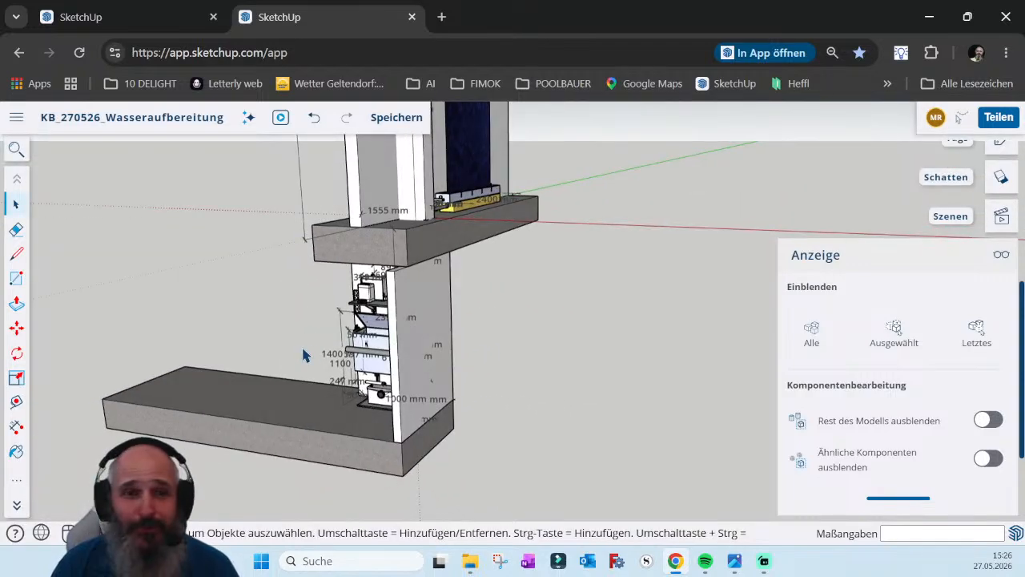
scroll(569, 254, up, 2)
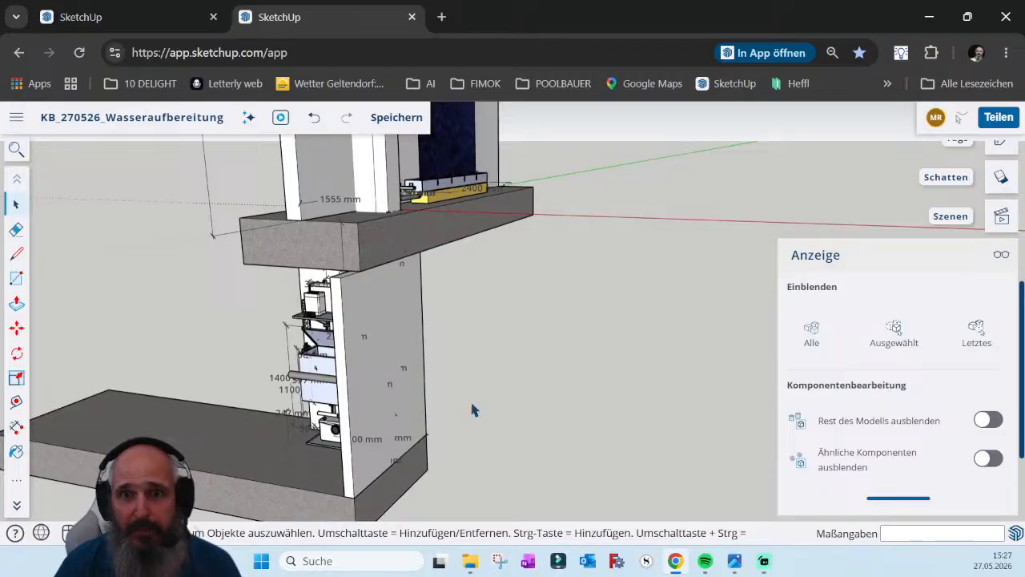
scroll(374, 405, down, 6)
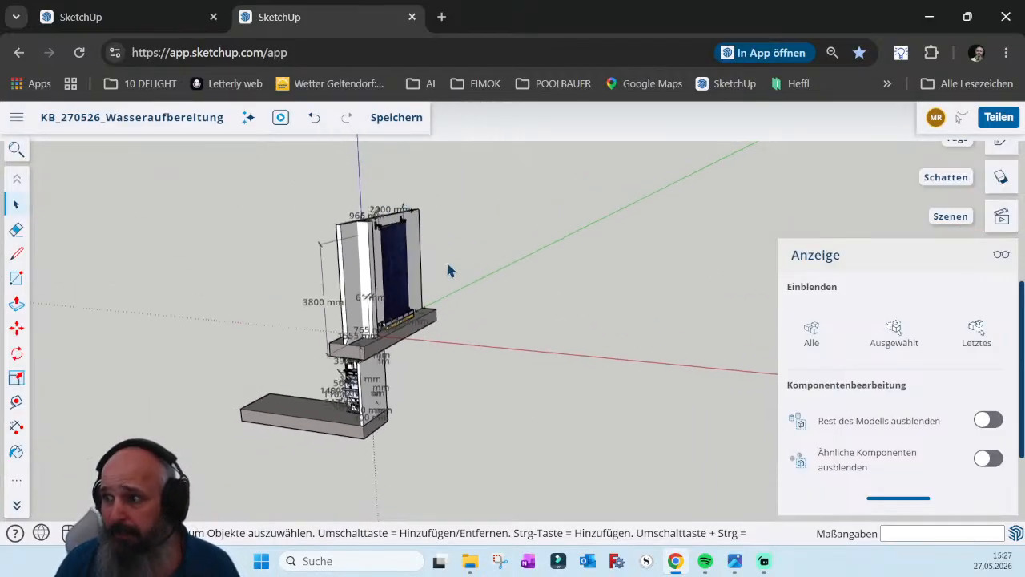
scroll(400, 234, up, 8)
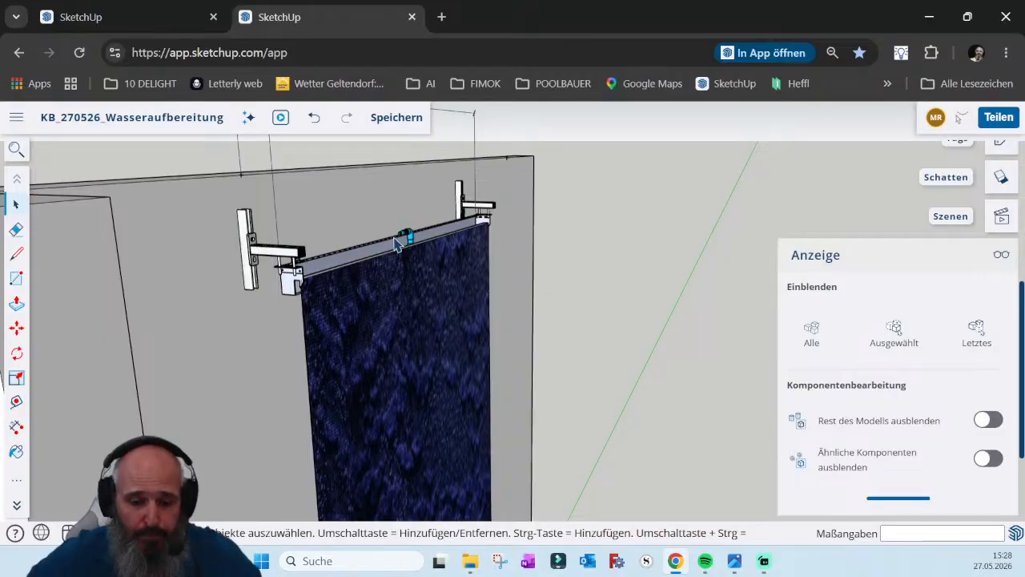
key(ctrl+s)
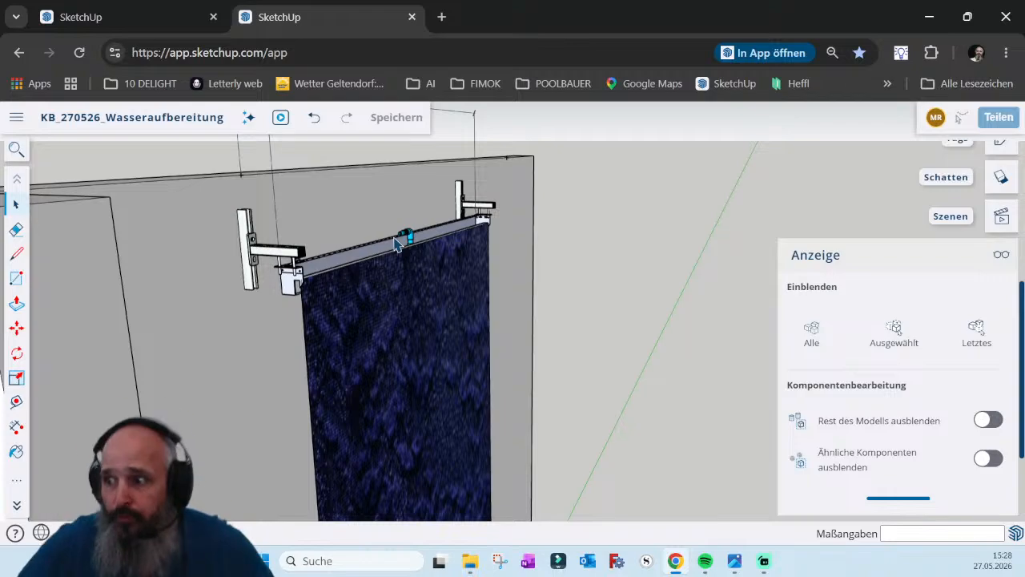